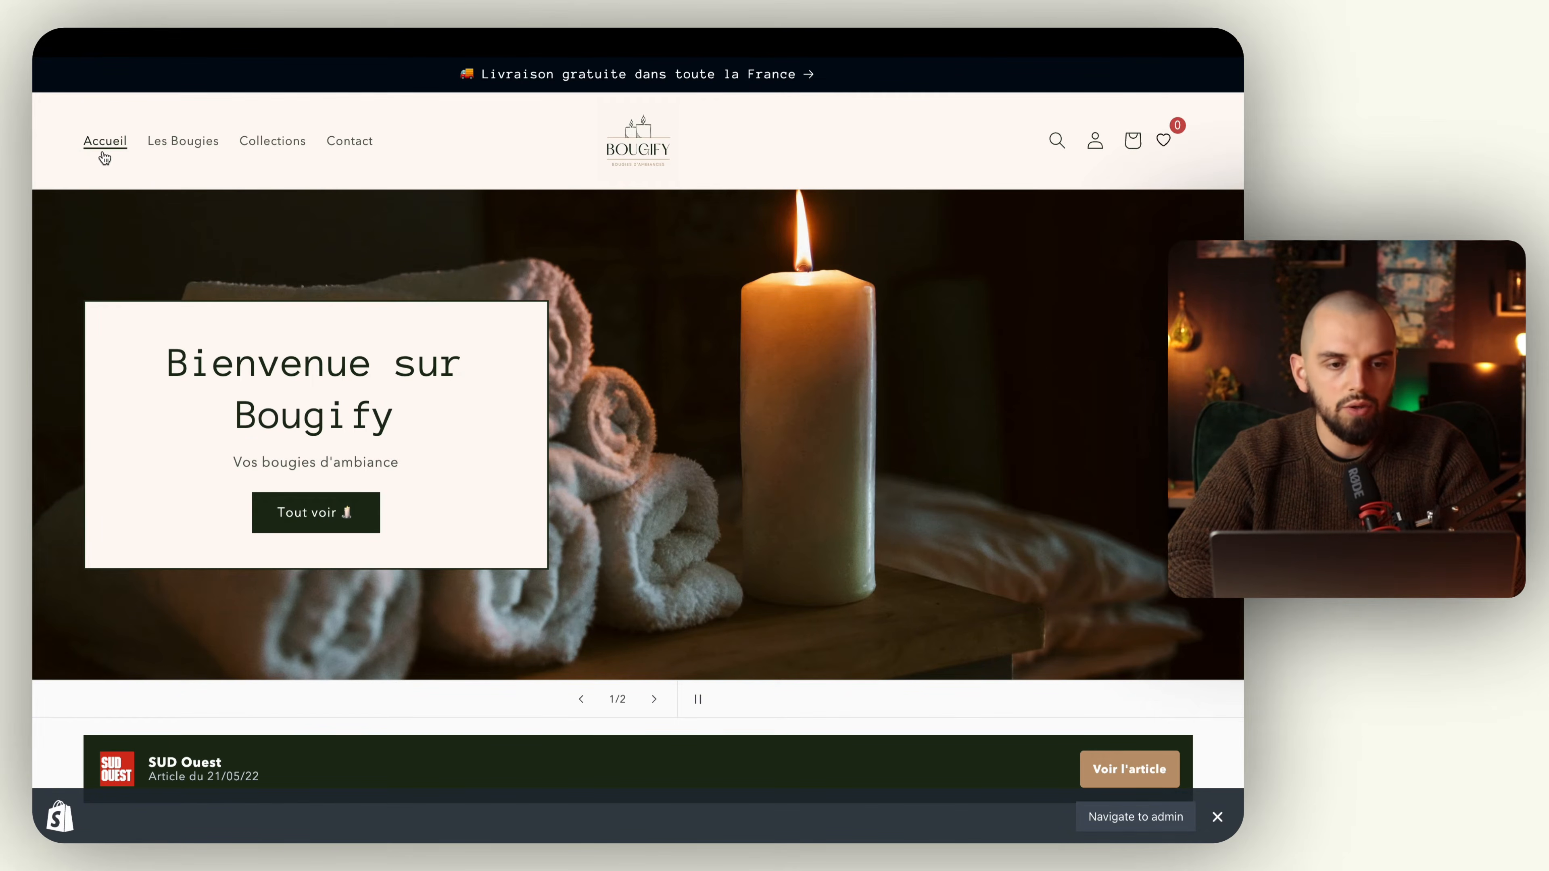
Step: Close the icons and logos tab and switch to the Bougify main menu editor in the Shopify admin
mouse_move(36, 360)
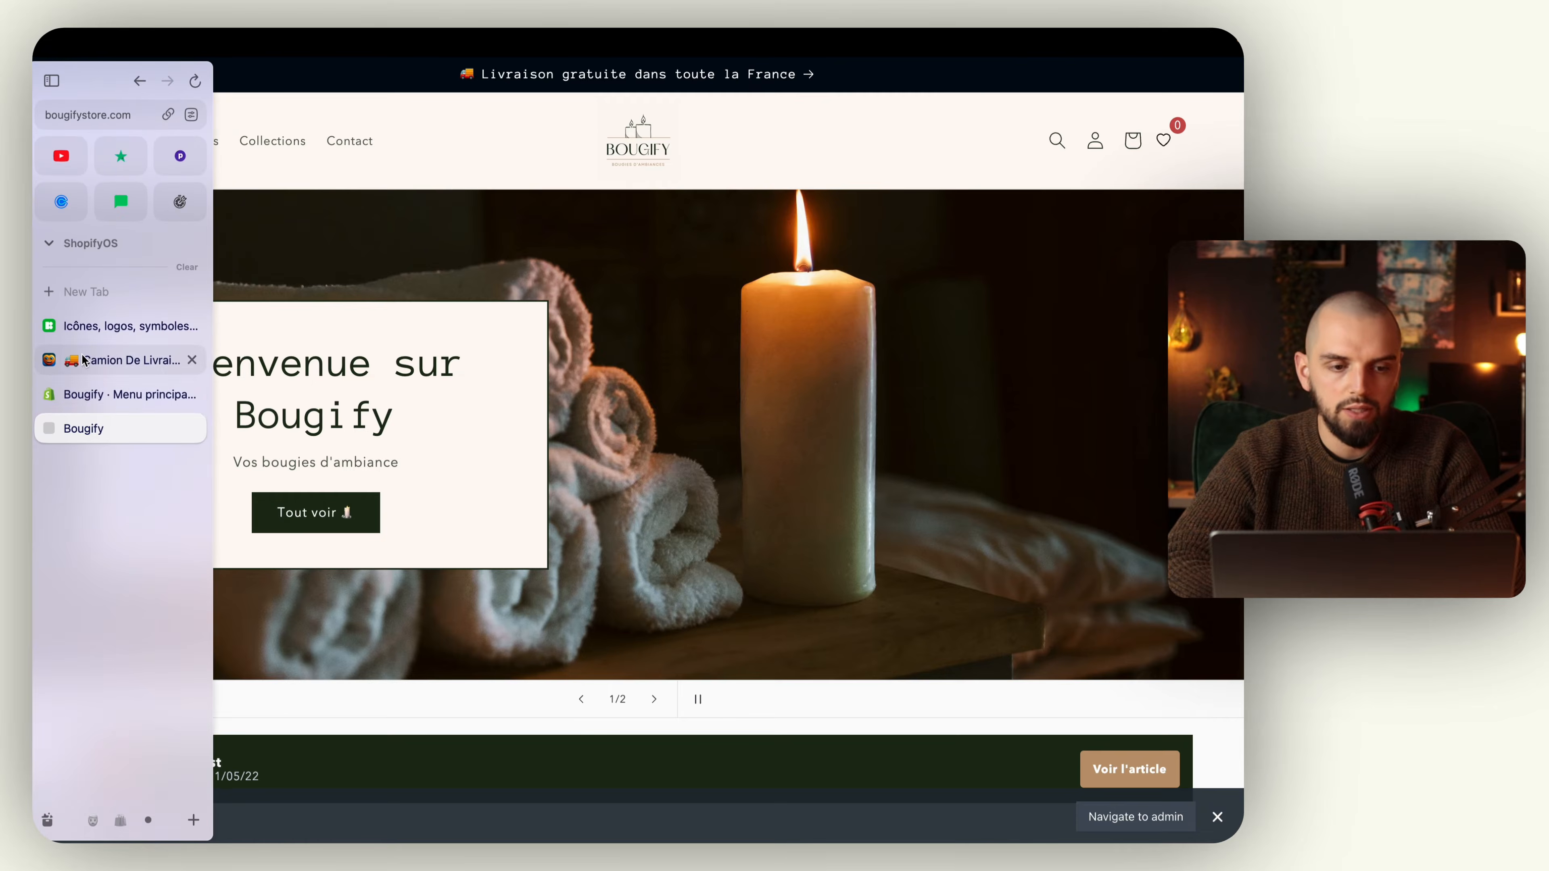
click(192, 328)
click(128, 325)
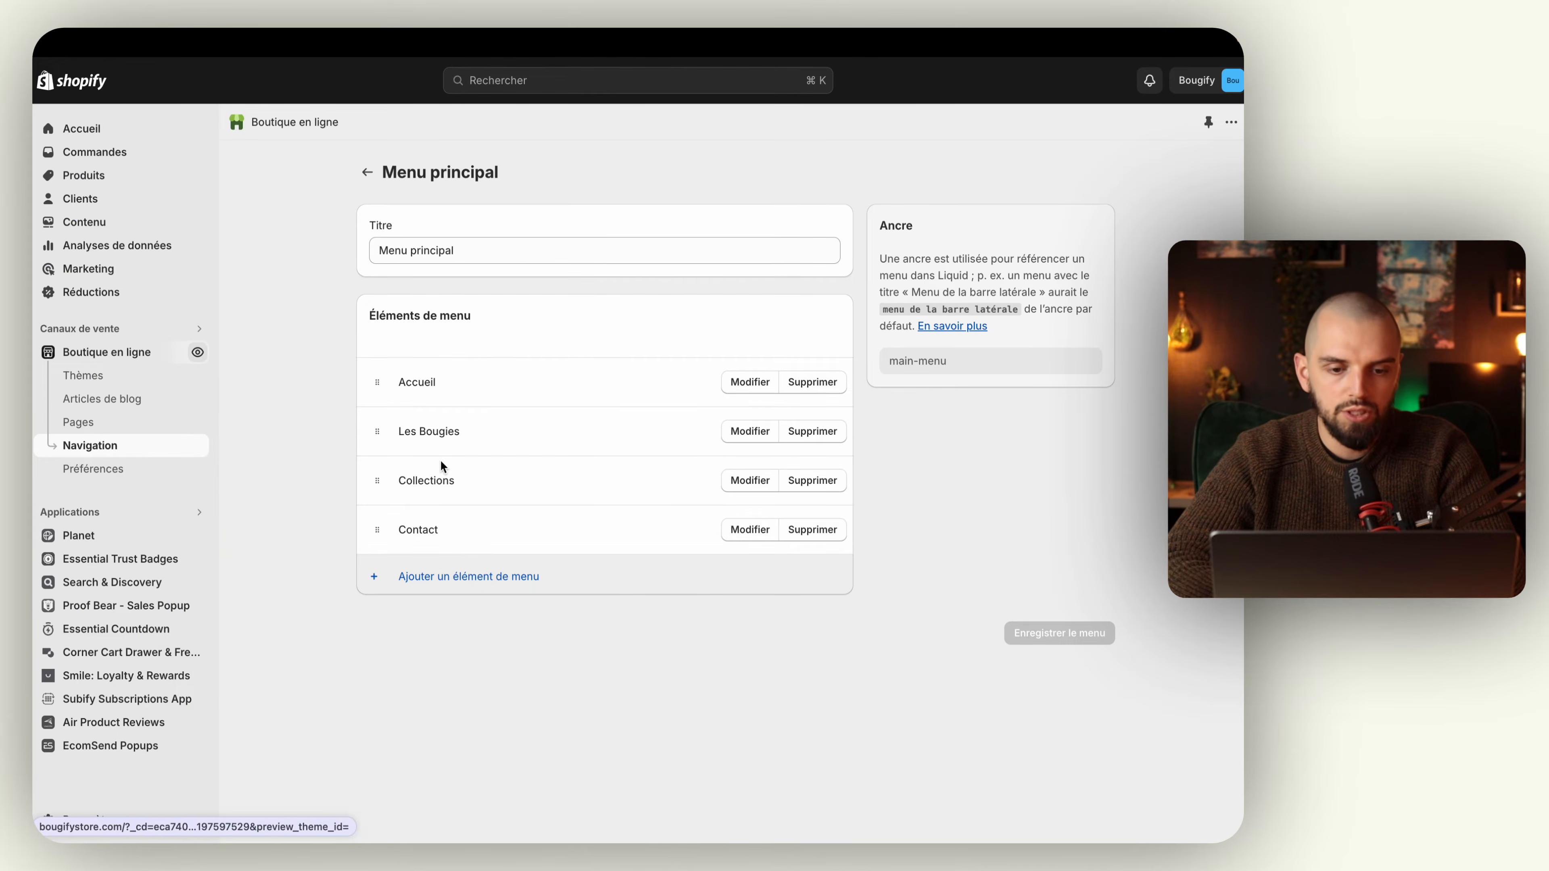
Step: Add an item named "Bougie en vedette" to the main menu, linked to the product Bougie Classique
click(443, 577)
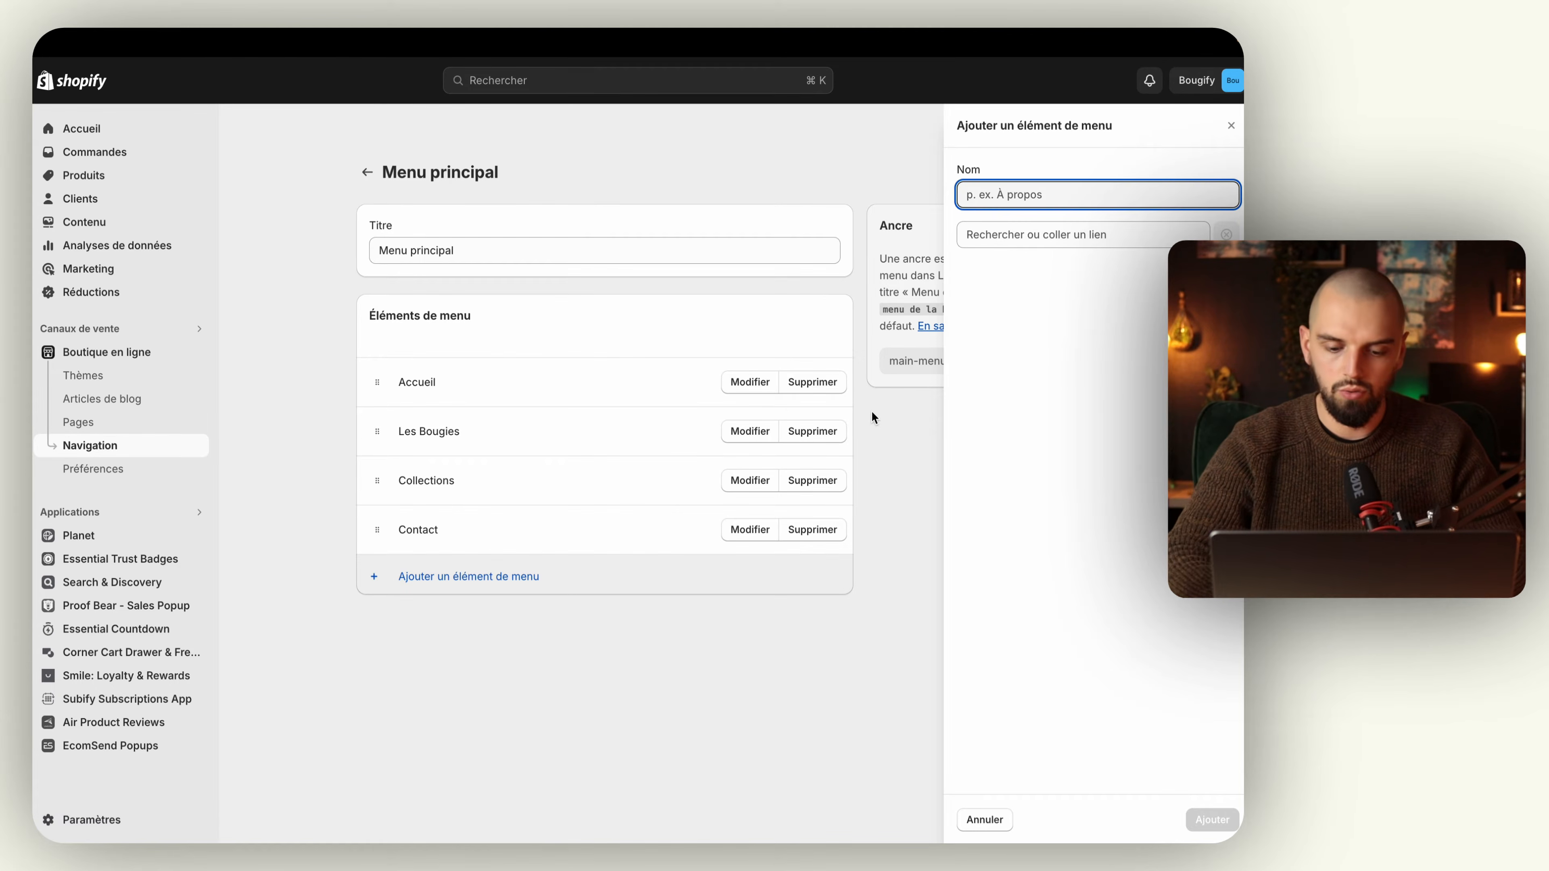
text(Bougie en ved)
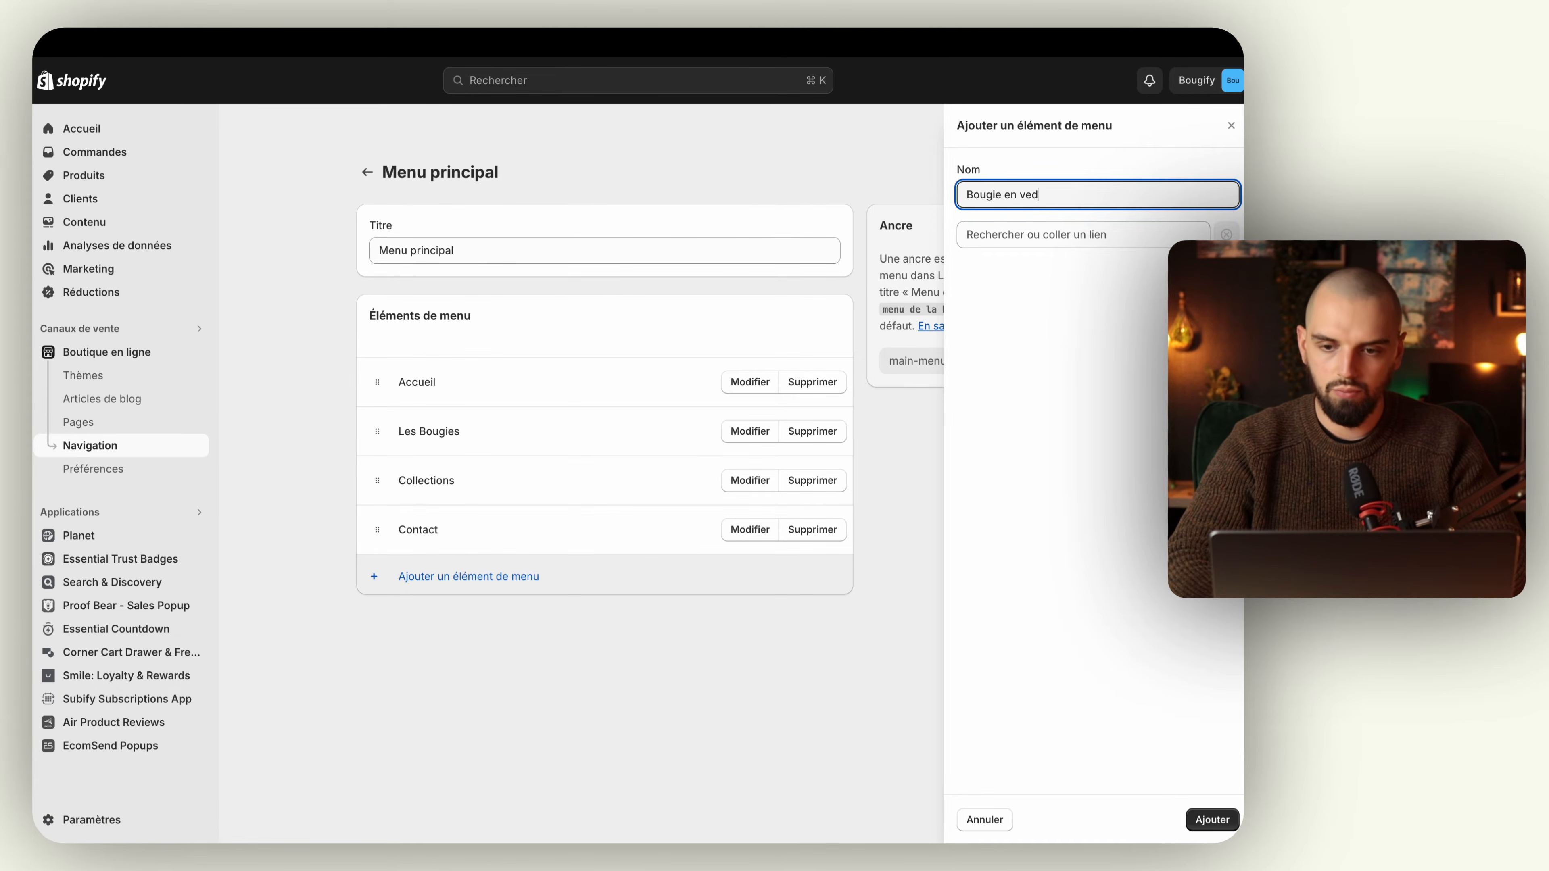
text(ette)
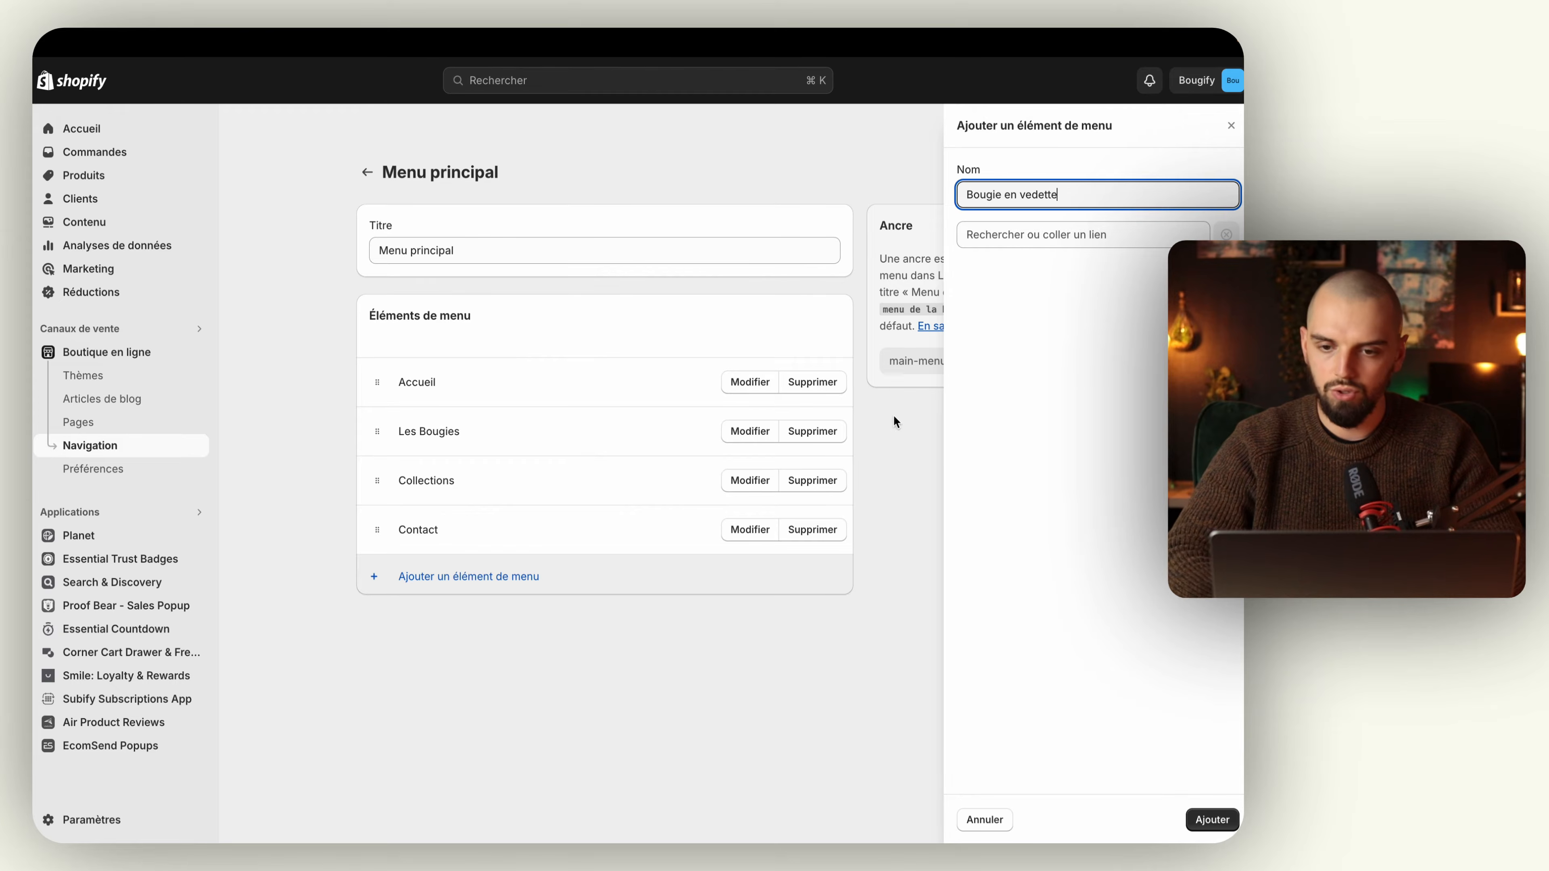
click(1052, 239)
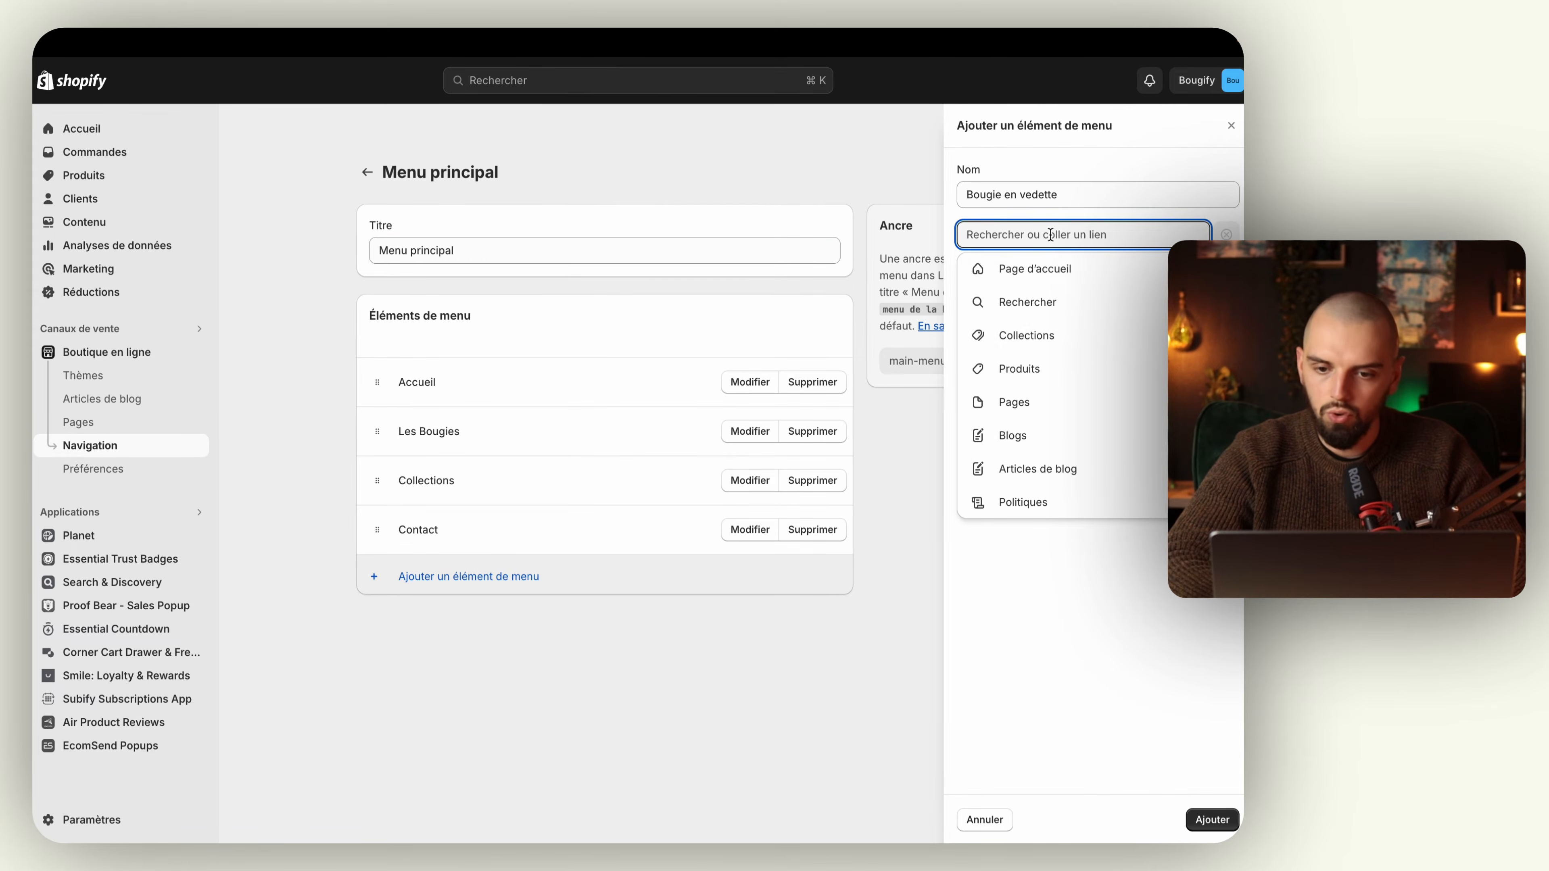
click(1019, 393)
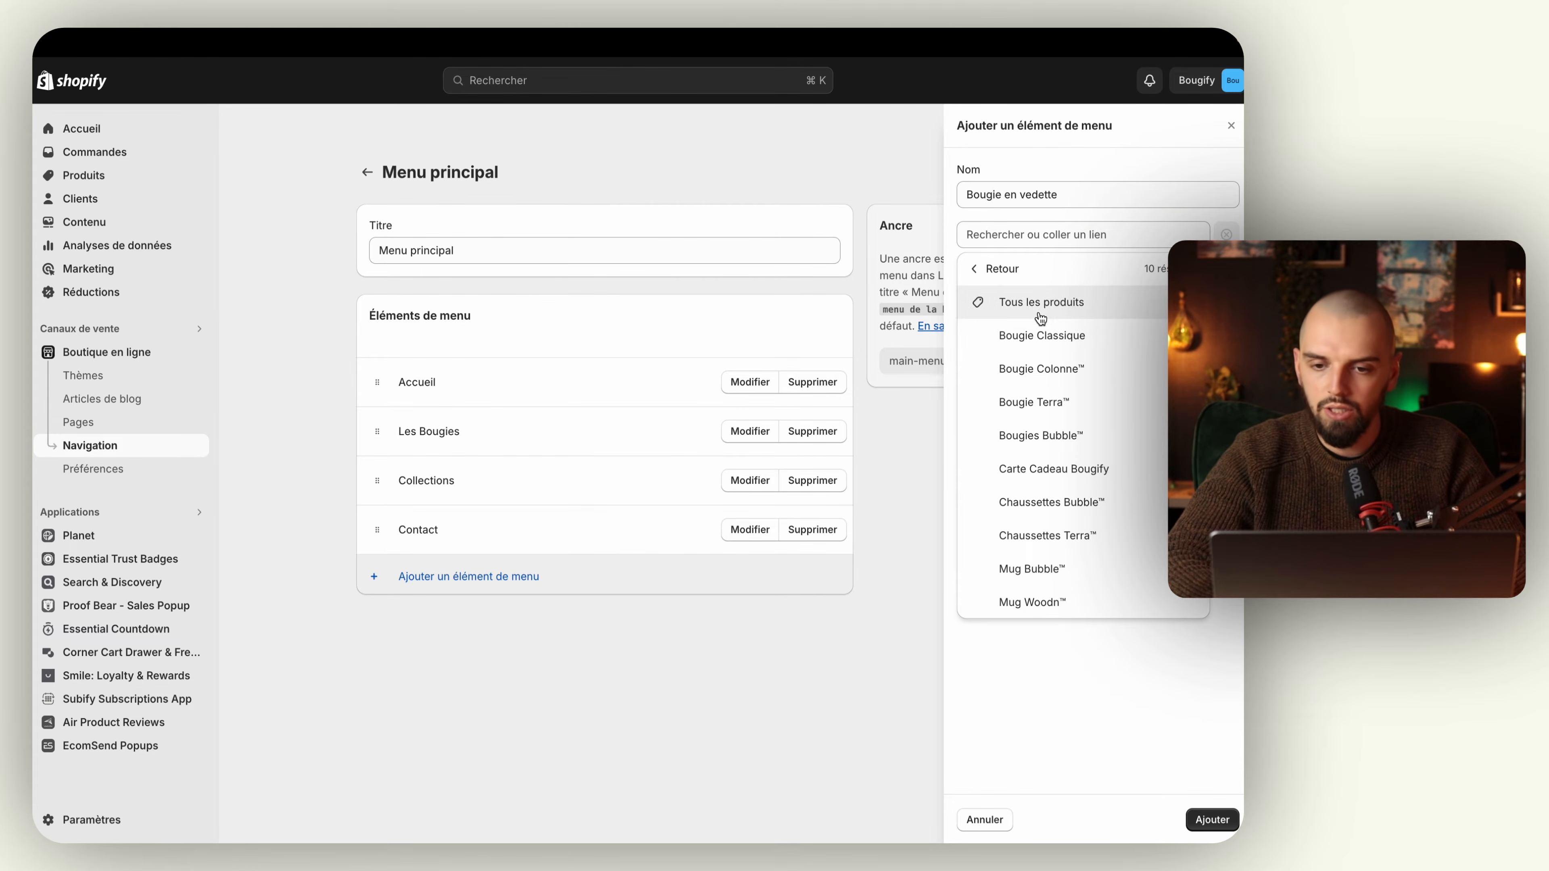
click(1040, 336)
click(1212, 820)
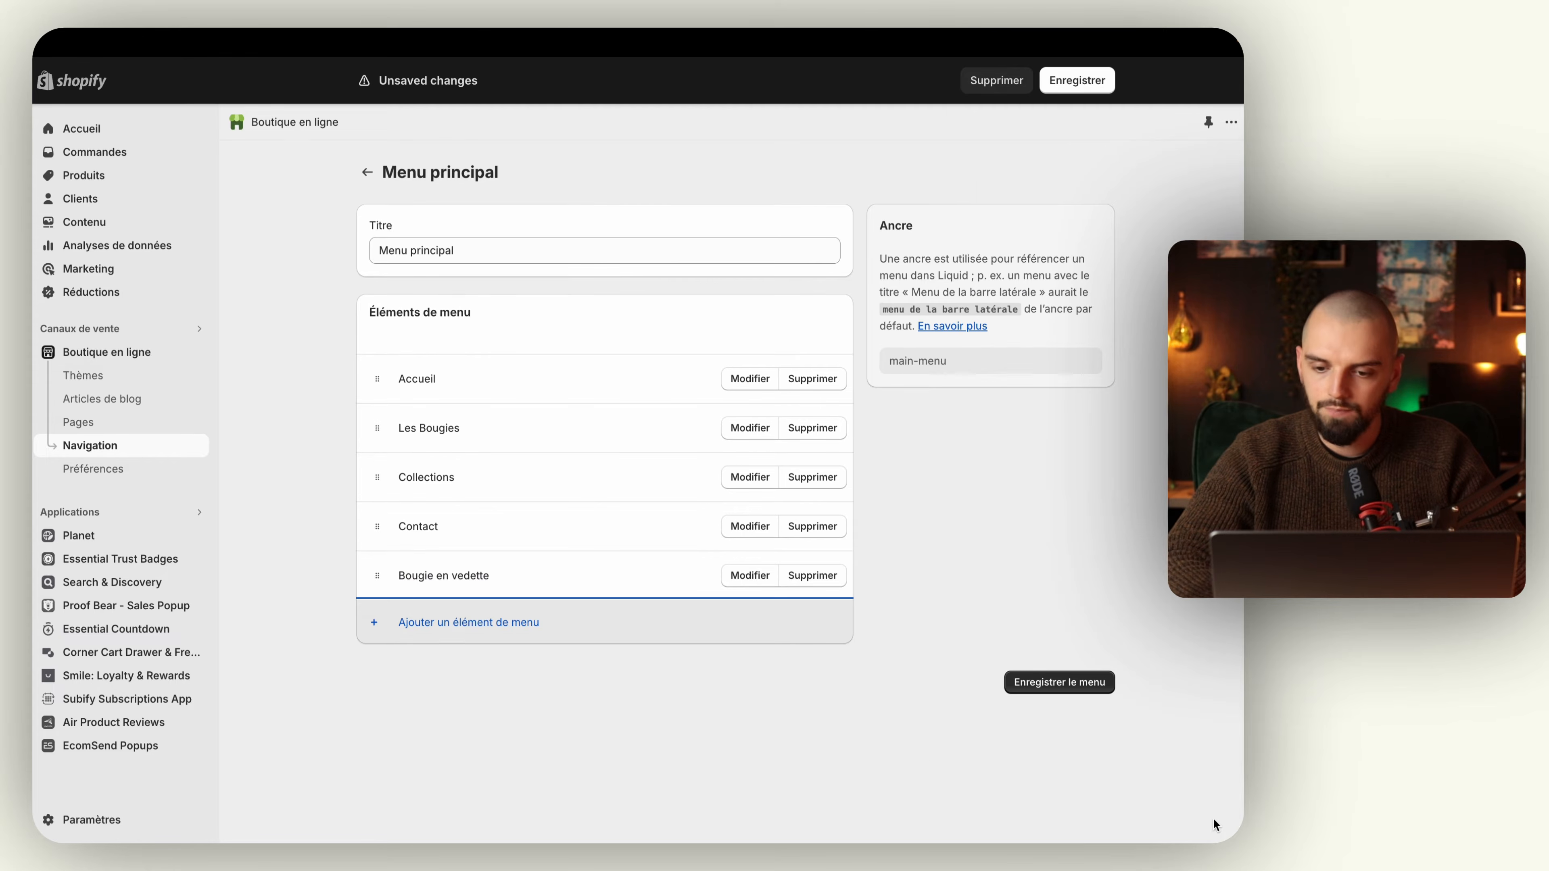
Step: Move the Bougie en vedette item directly below Accueil and save the main menu
drag(379, 577, 376, 429)
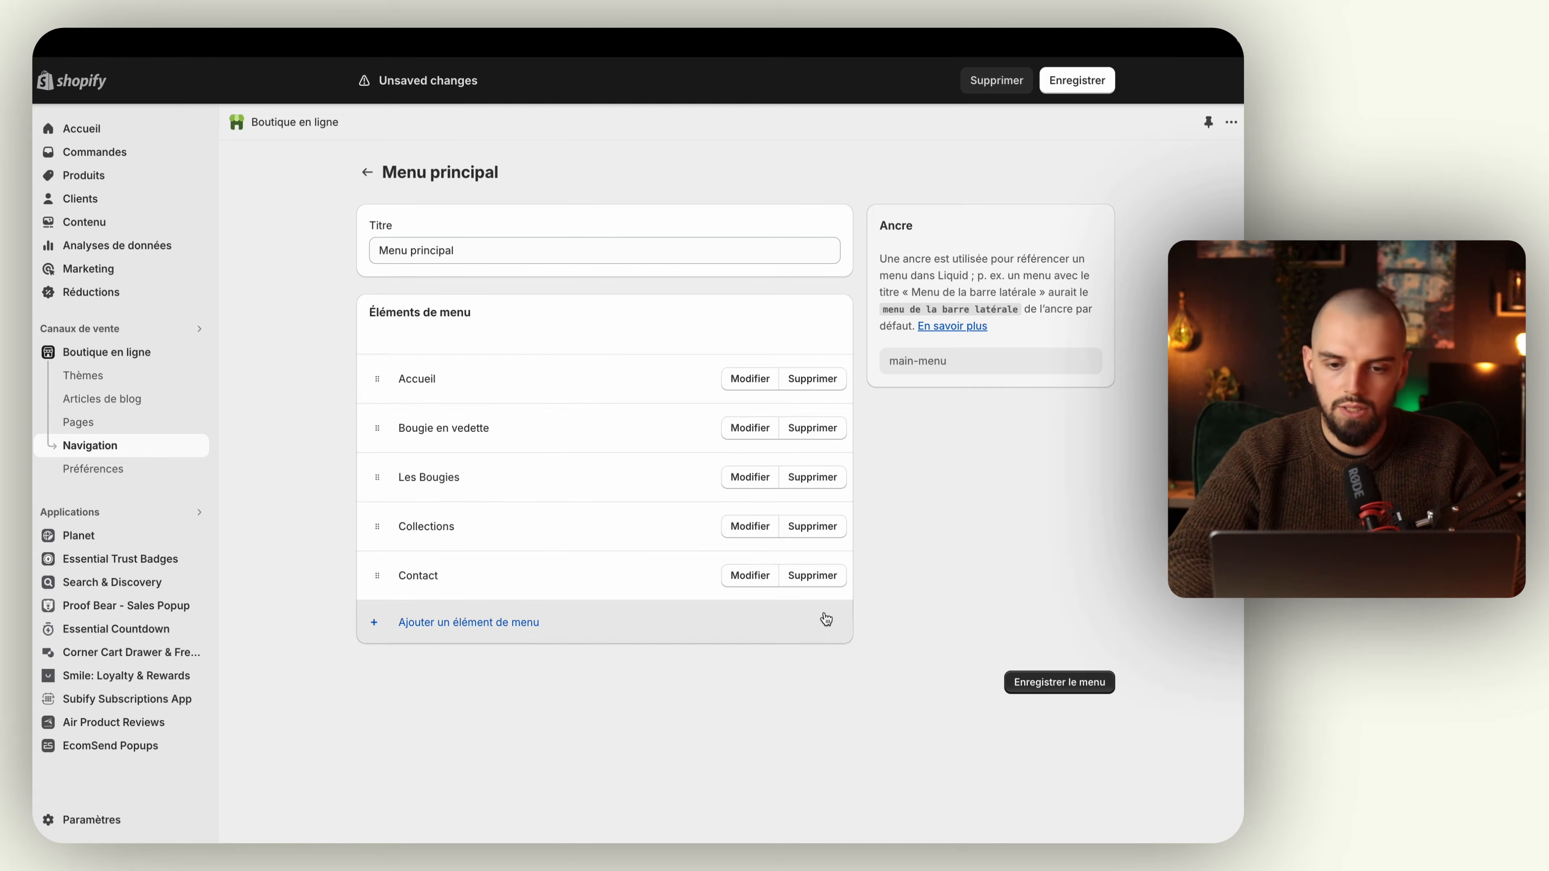
click(1031, 679)
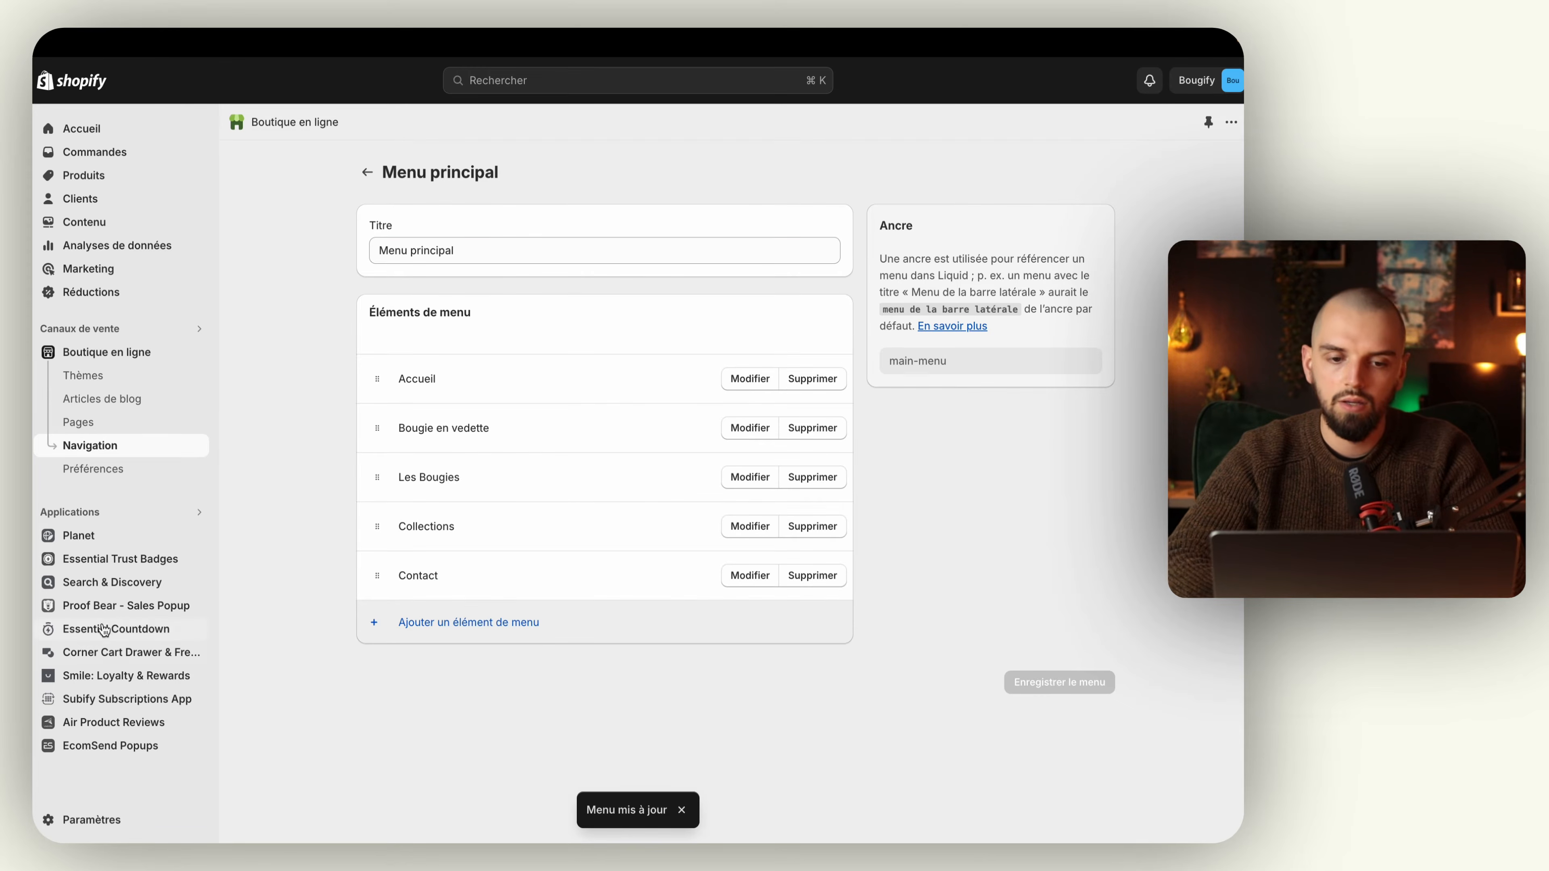
Step: Switch to the Bougify storefront tab and reload it to check the navigation menu
mouse_move(36, 360)
click(119, 362)
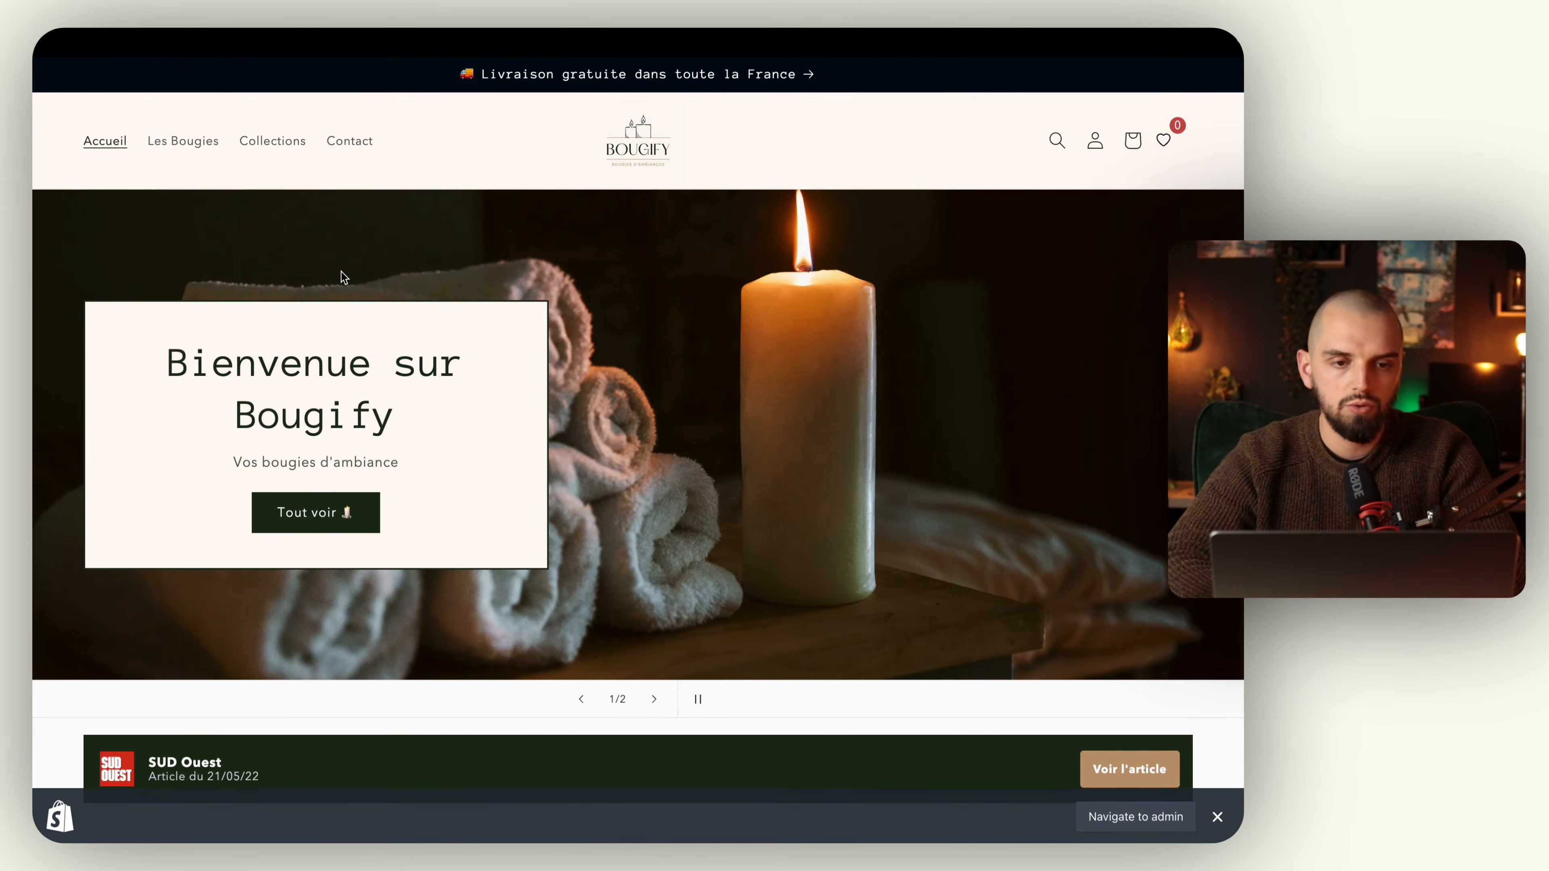
mouse_move(34, 183)
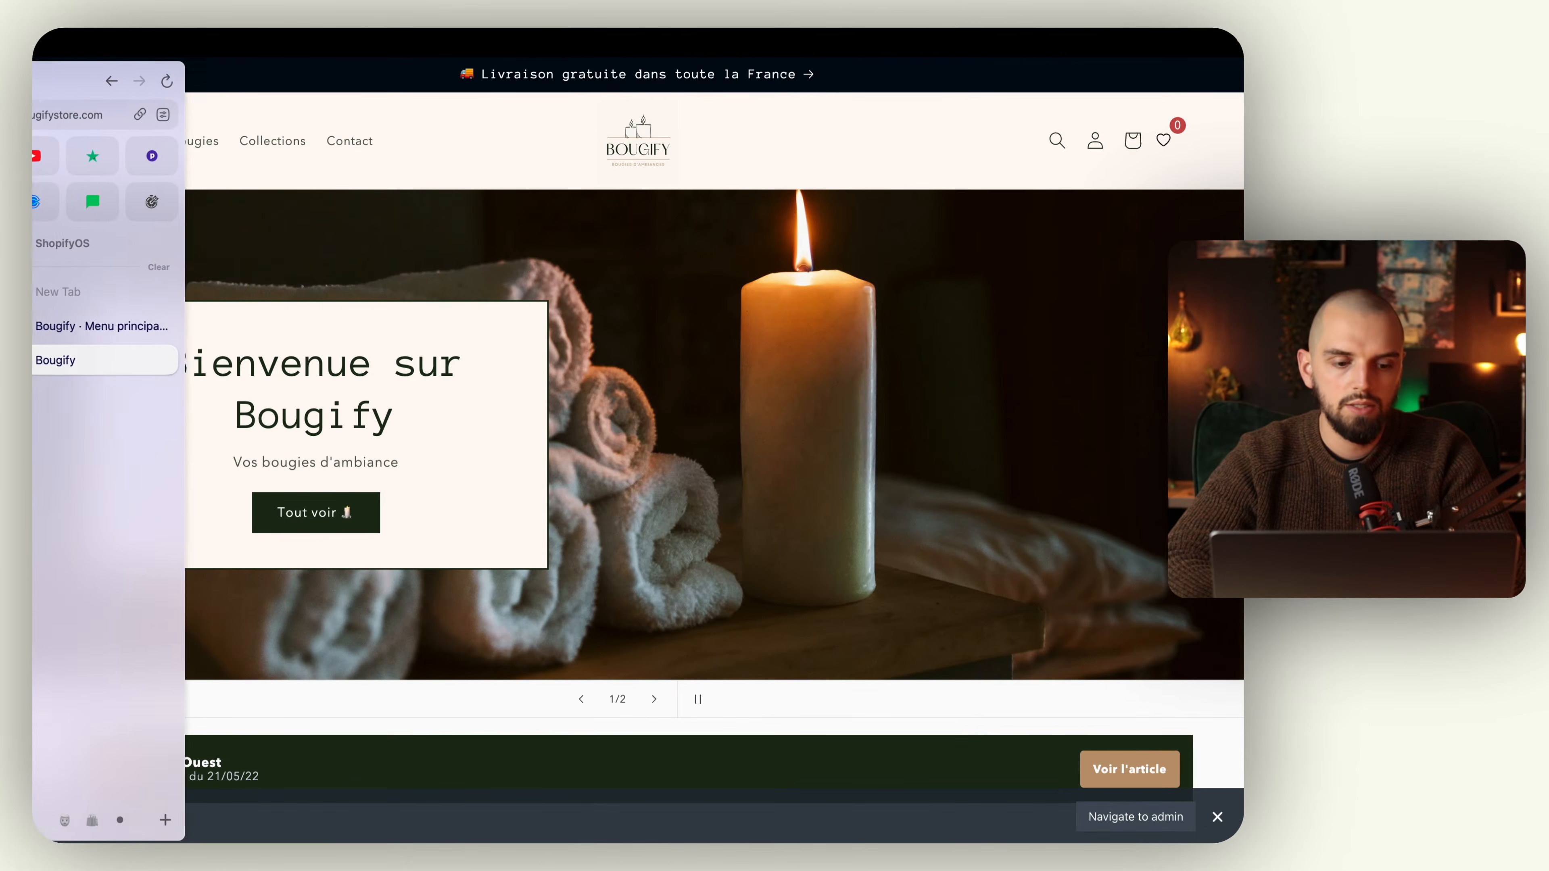
click(195, 82)
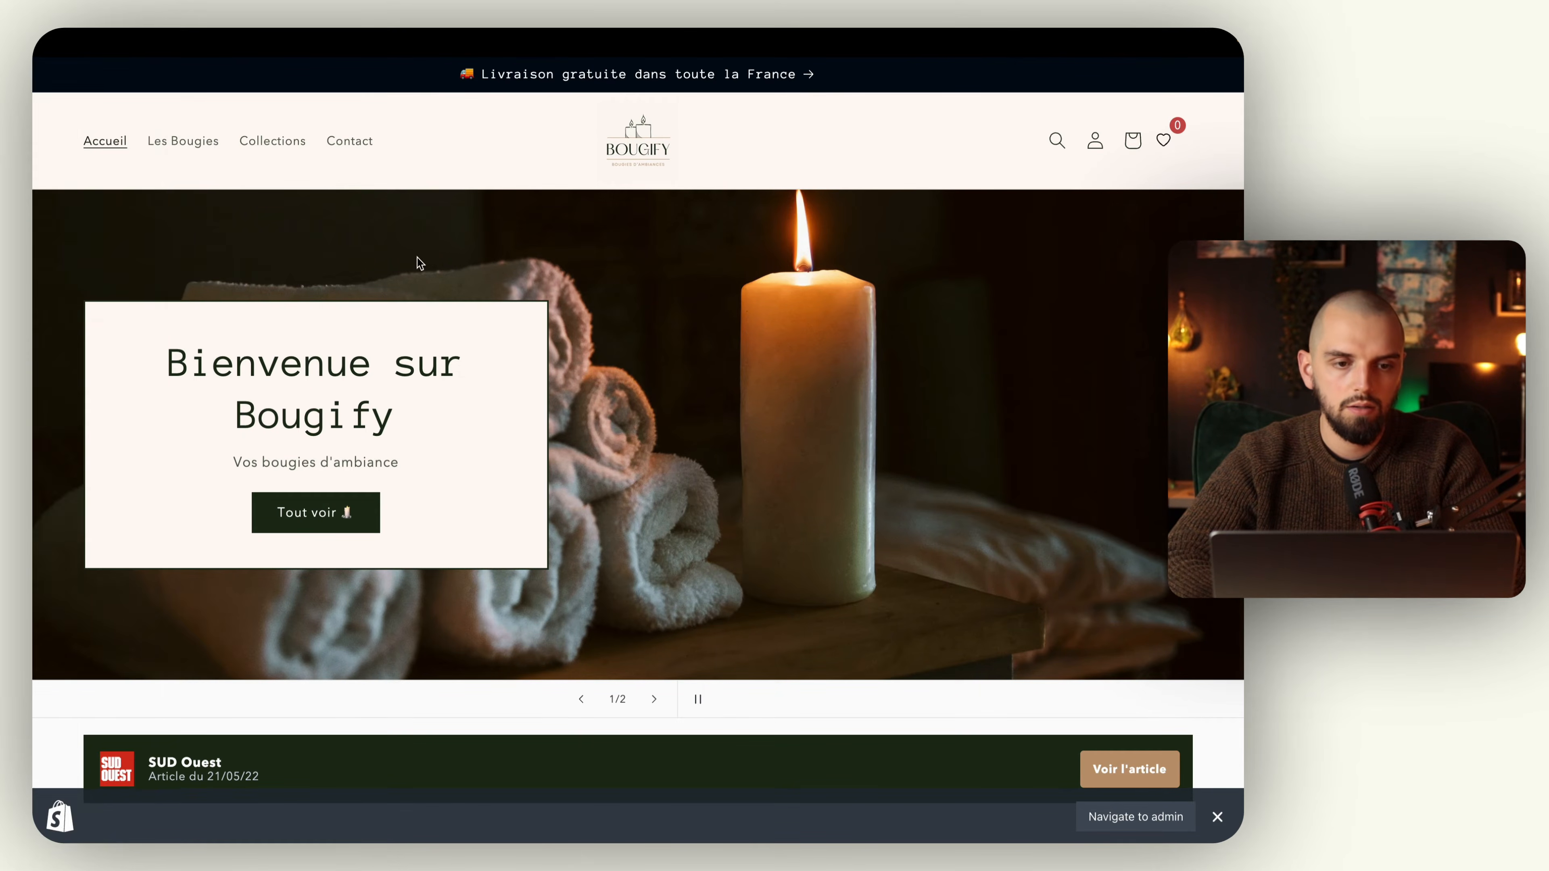
Step: Check the navigation in another storefront preview opened from the admin, and close both storefront tabs
mouse_move(35, 332)
click(117, 327)
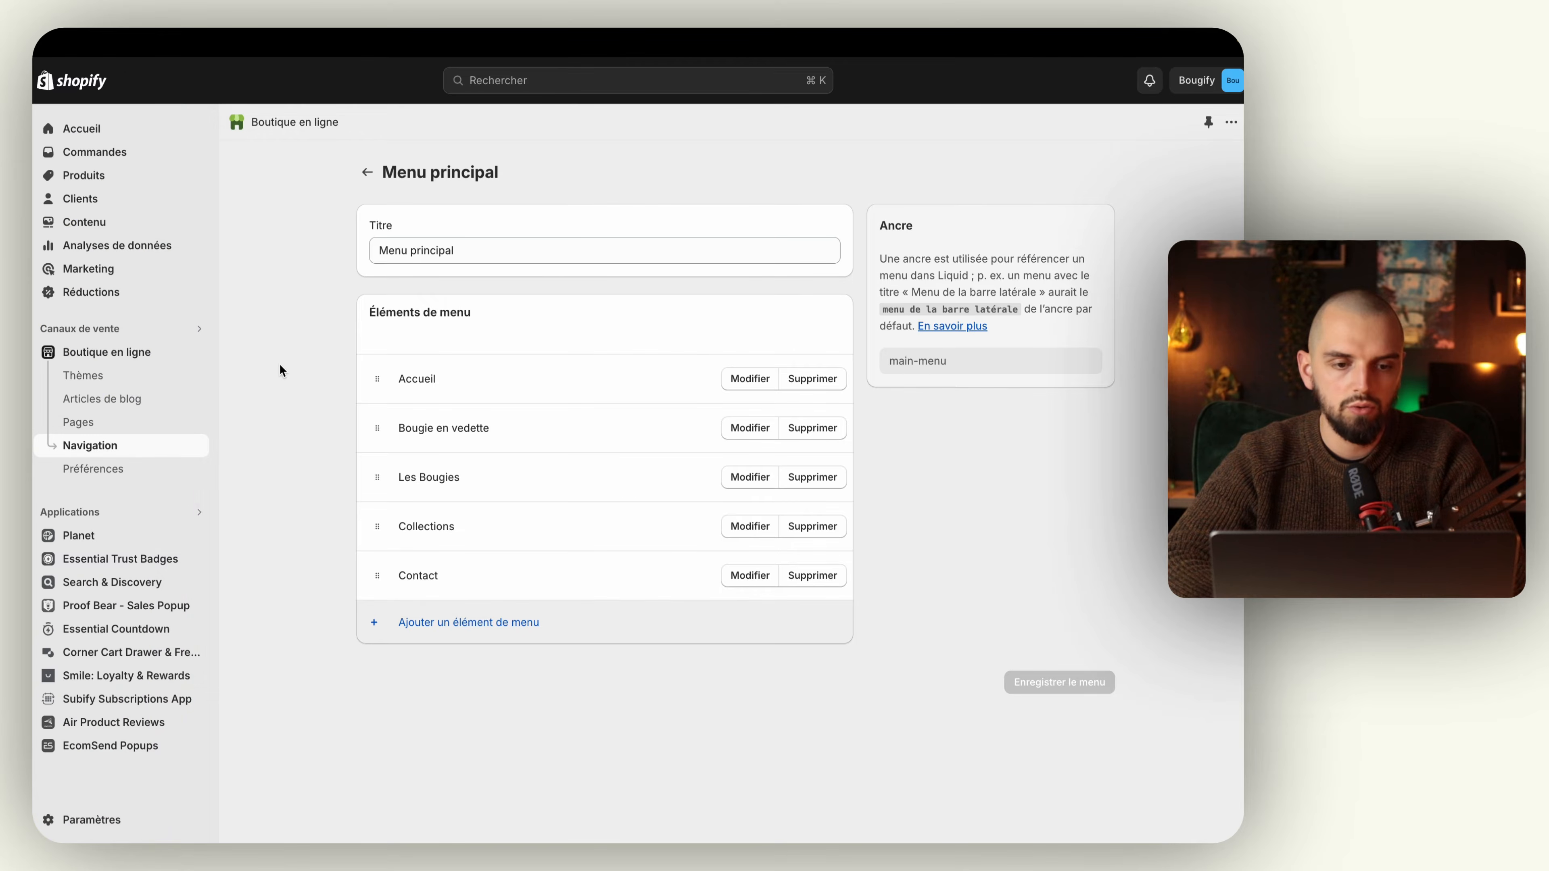
click(197, 352)
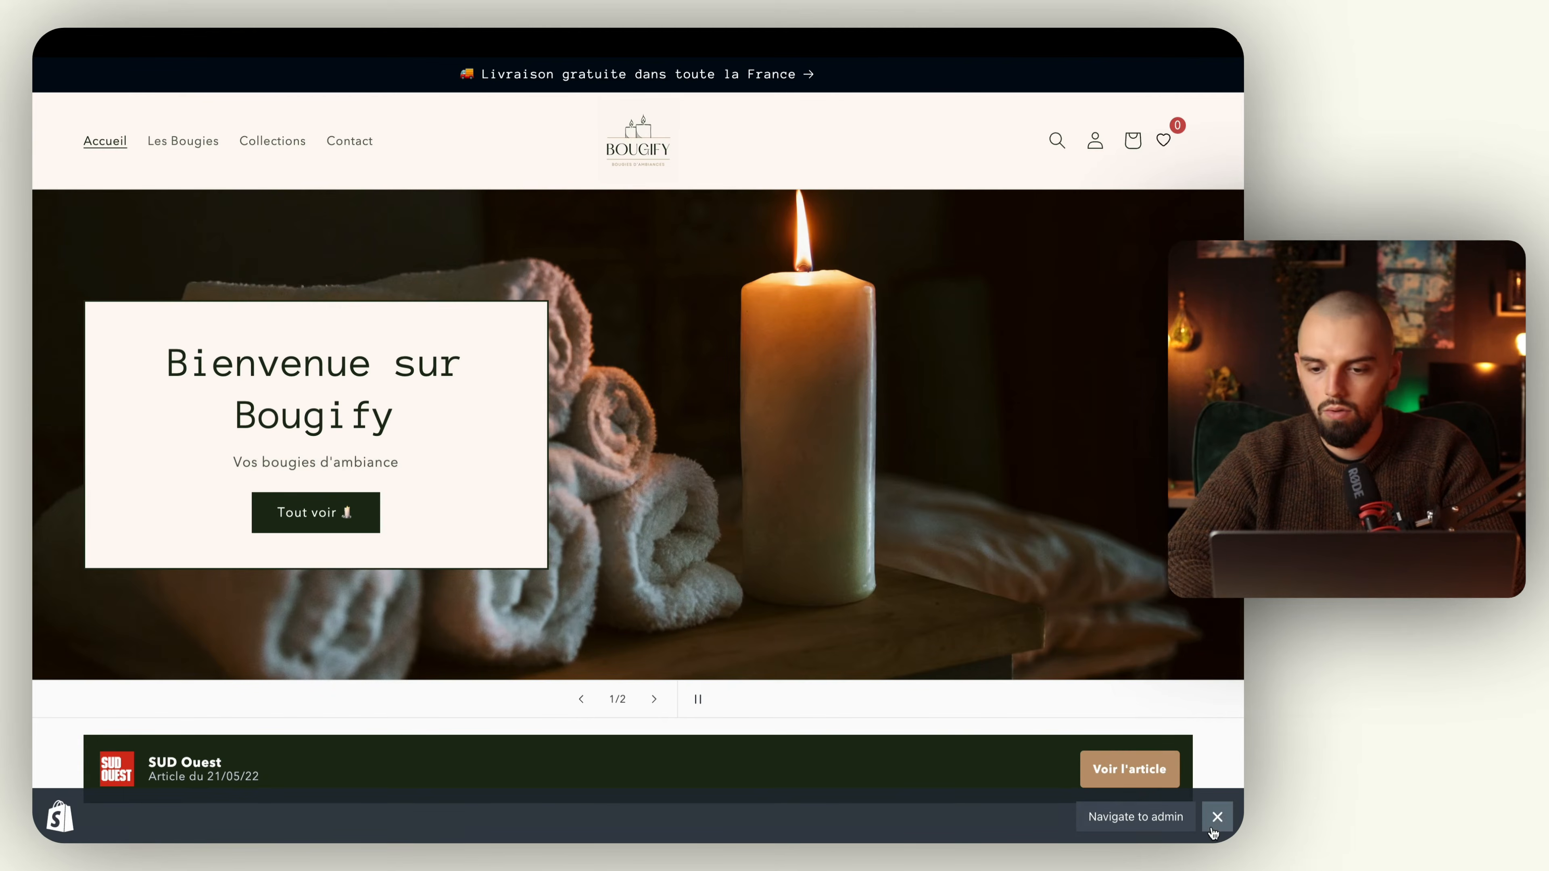
click(1216, 818)
mouse_move(128, 276)
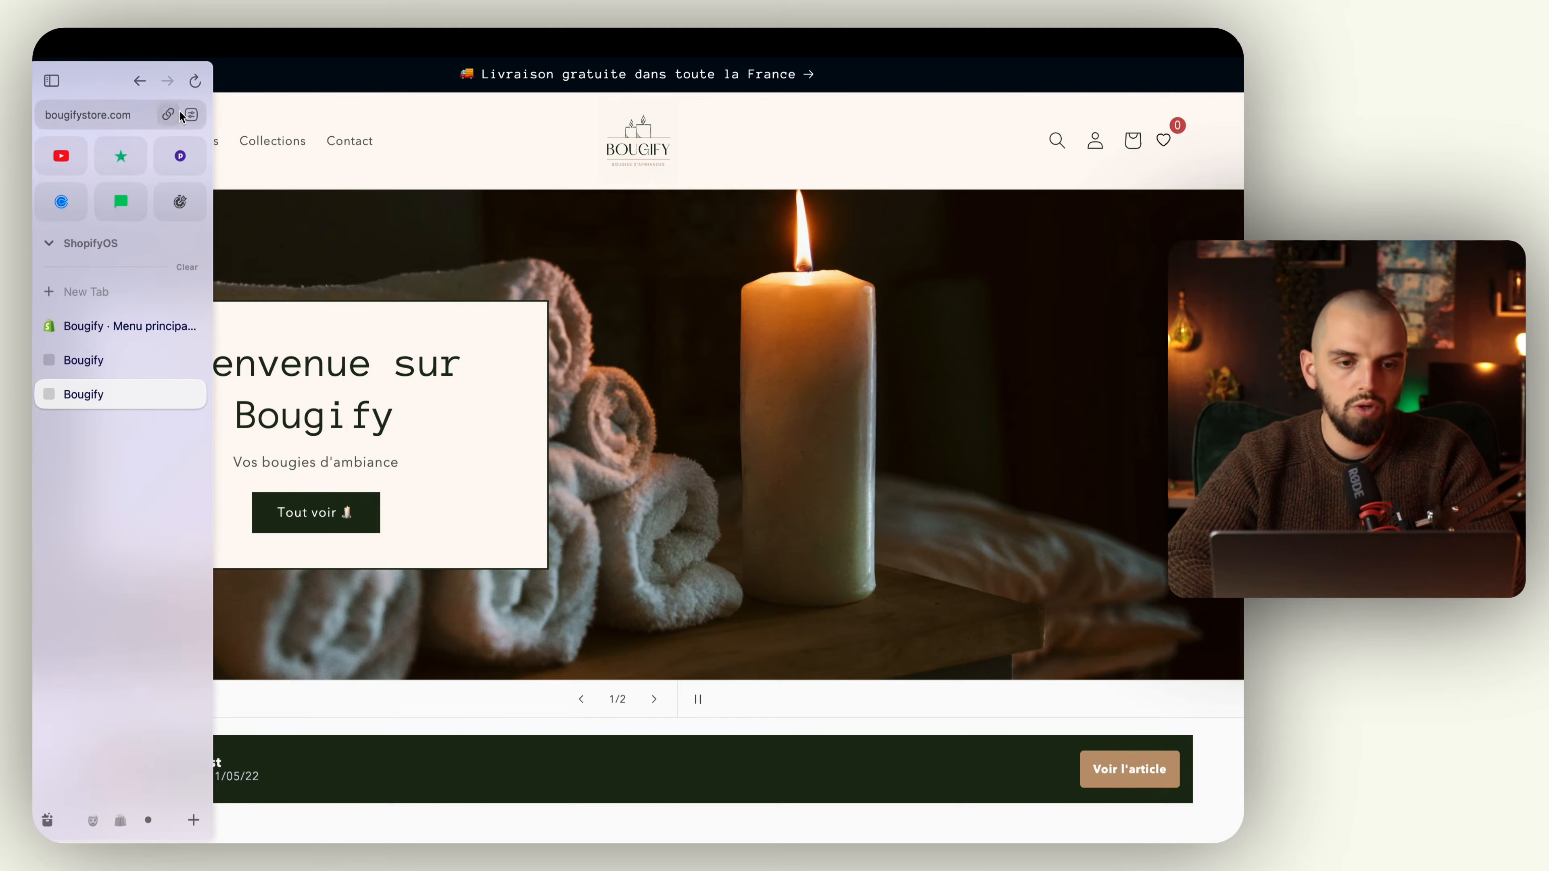
click(195, 81)
click(192, 394)
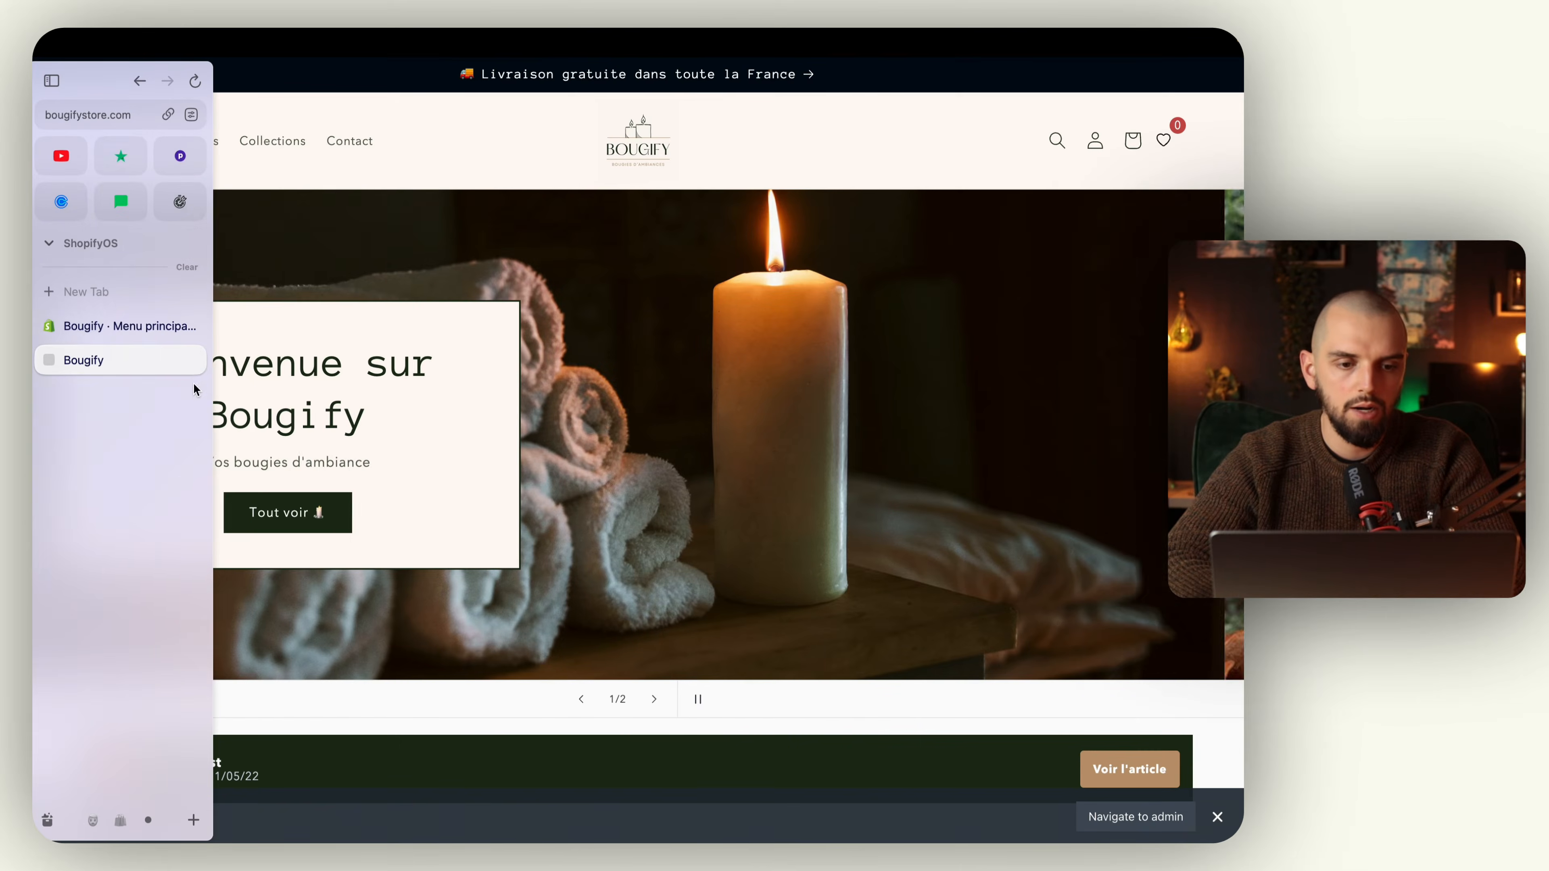
click(191, 360)
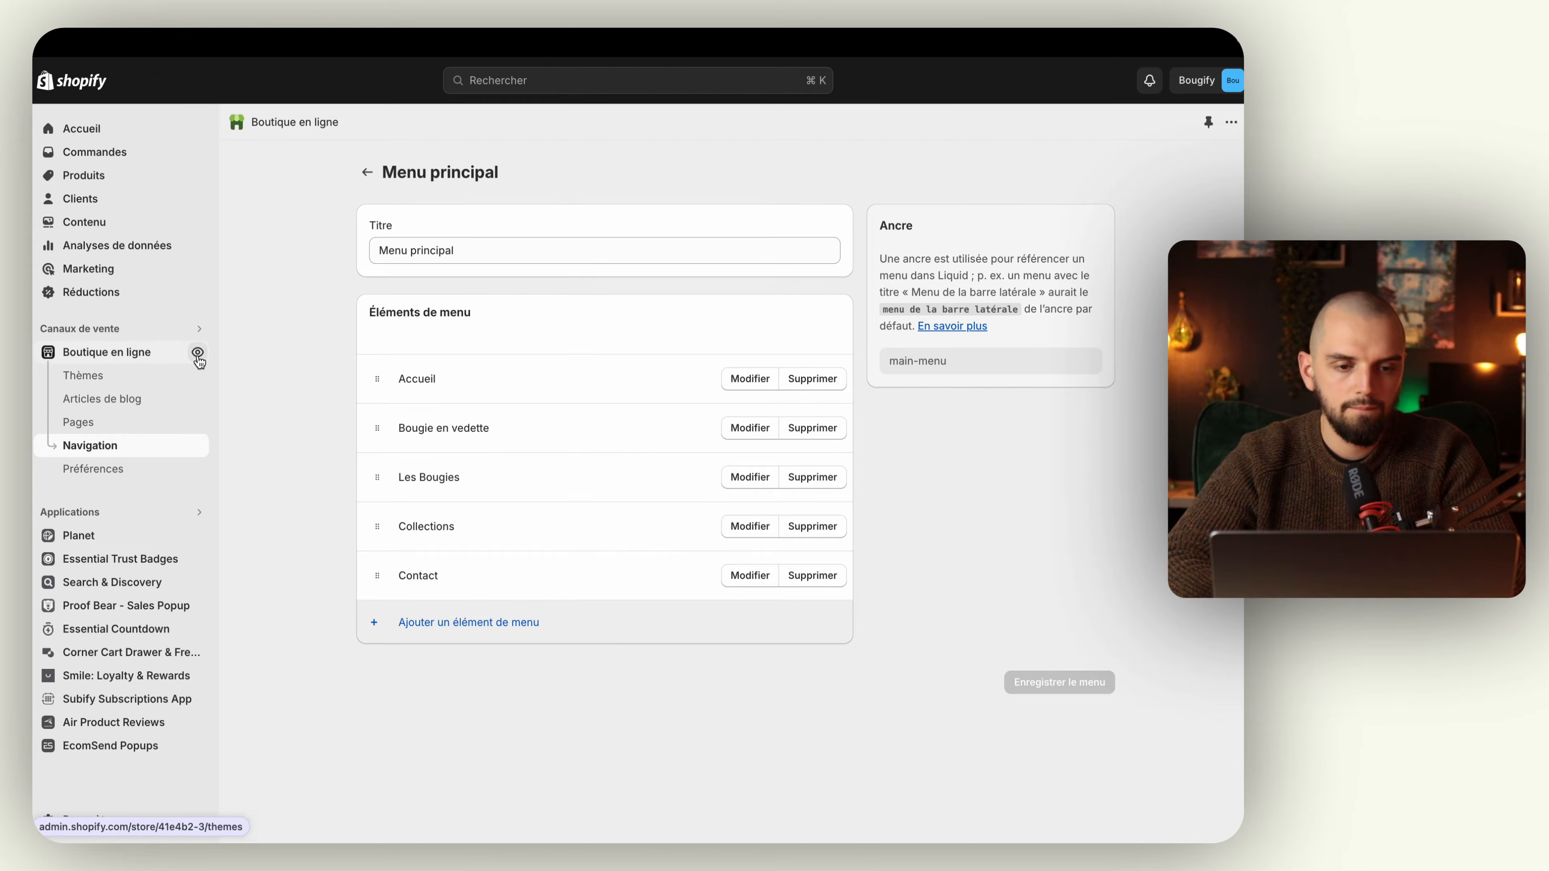
Step: Open a fresh storefront preview and test the Bougie en vedette link, returning to the home page and dismissing the preview bar
click(197, 351)
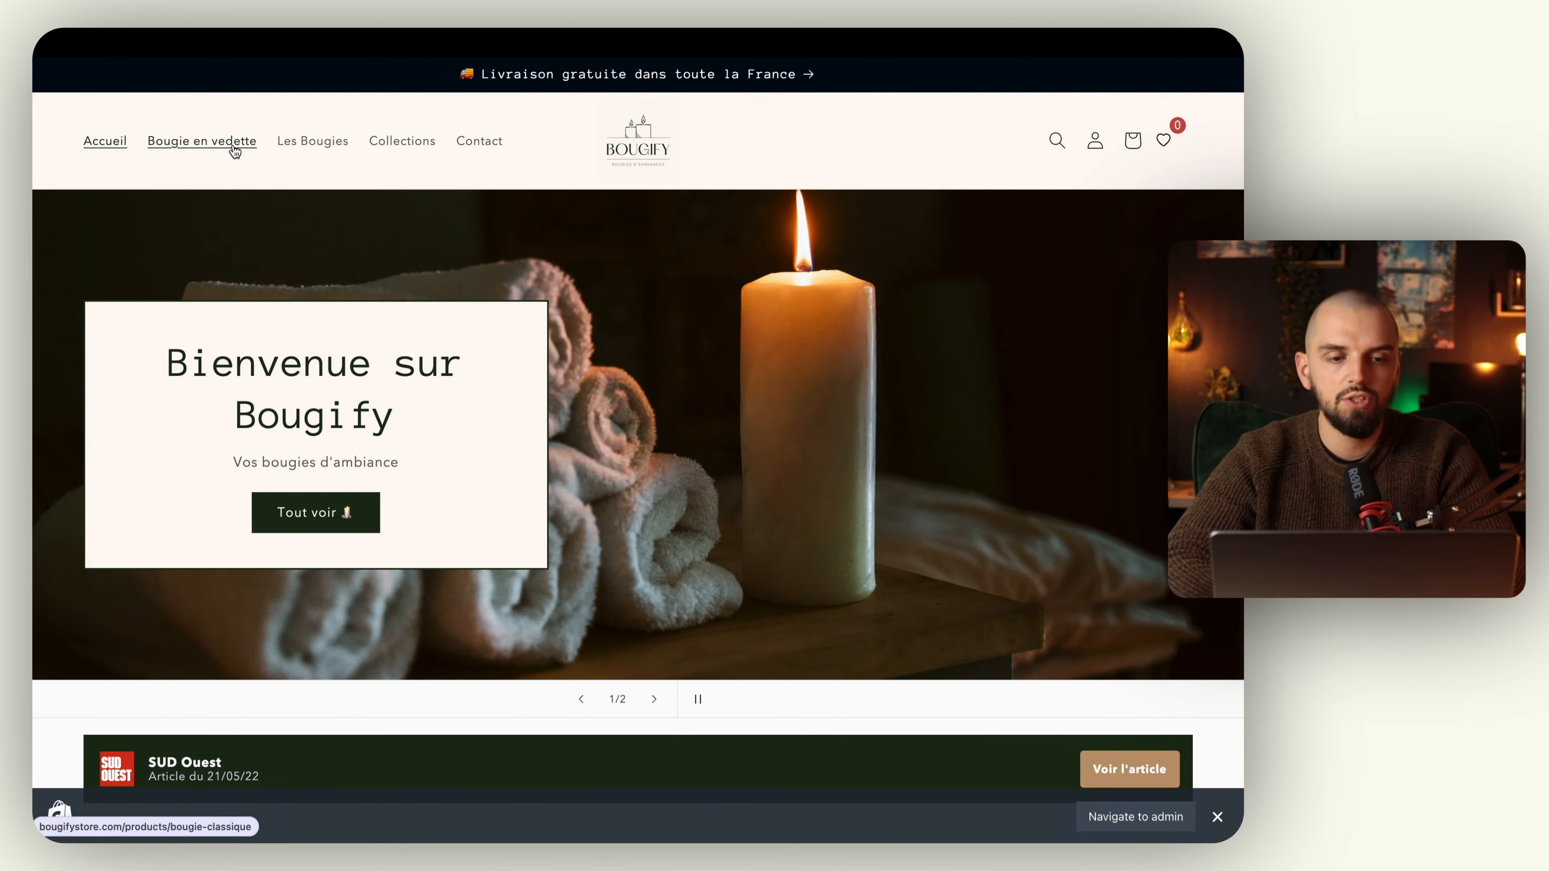
click(234, 152)
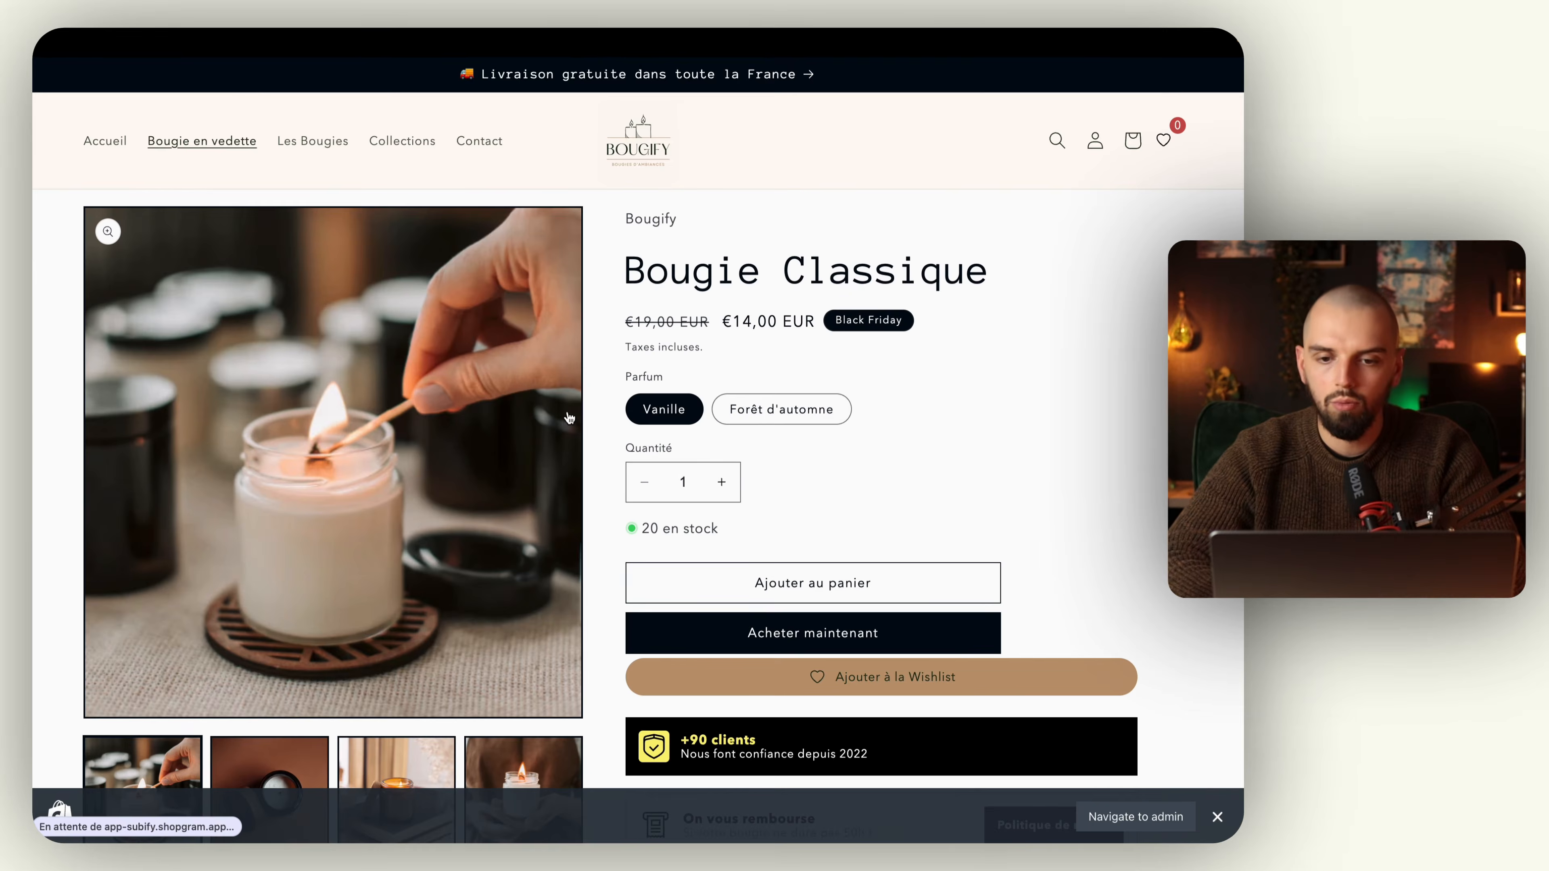
scroll(432, 373, left, 5)
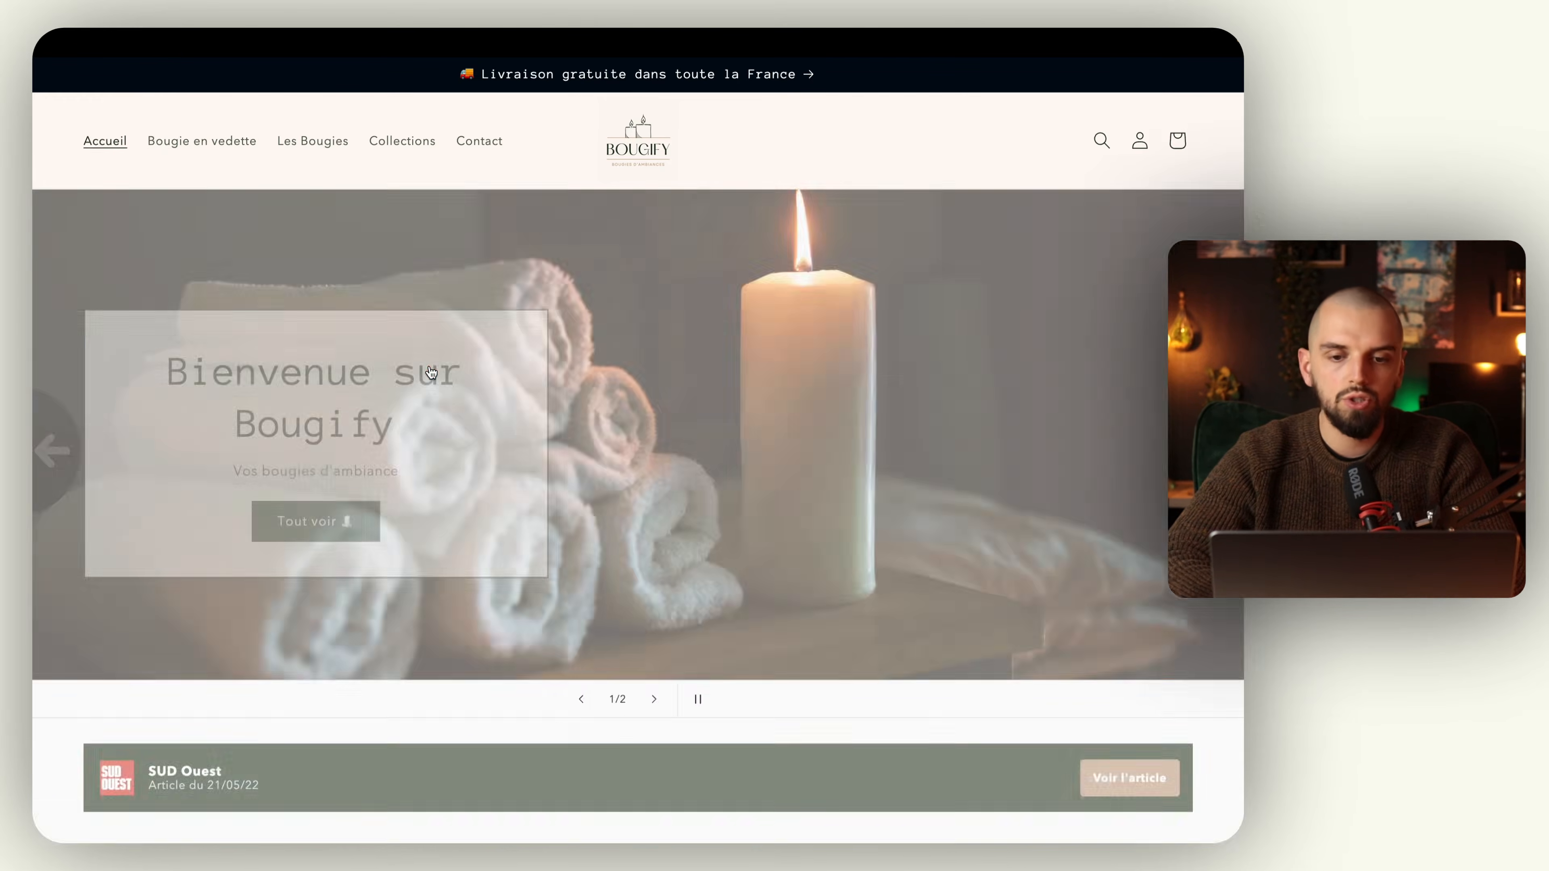
click(1219, 817)
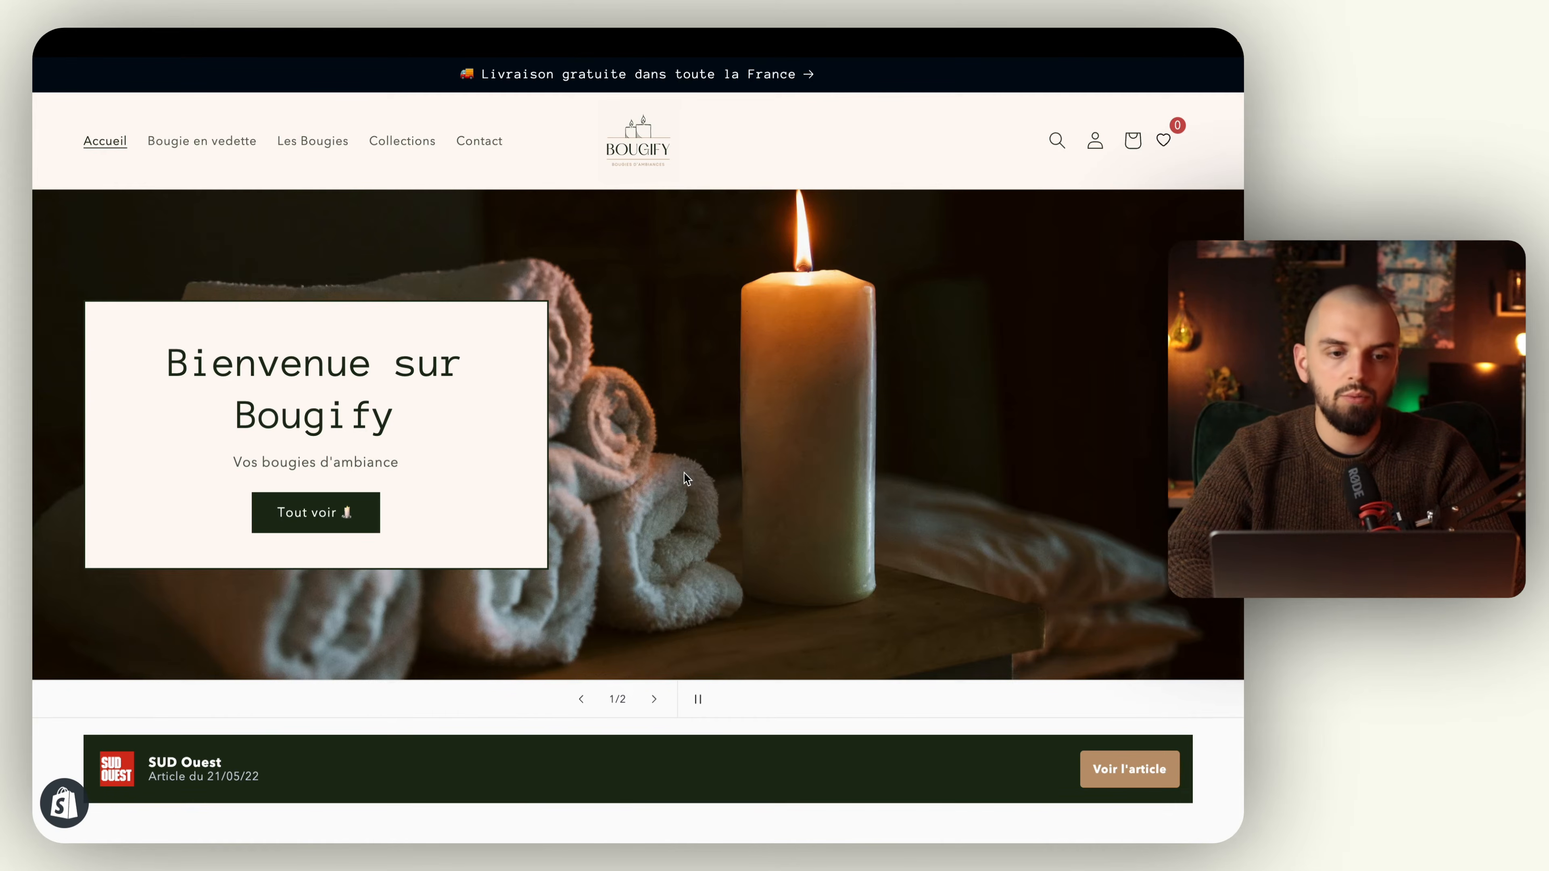
Step: Examine which pages the Contact menu item can link to in the main menu editor, and leave without changes
mouse_move(63, 463)
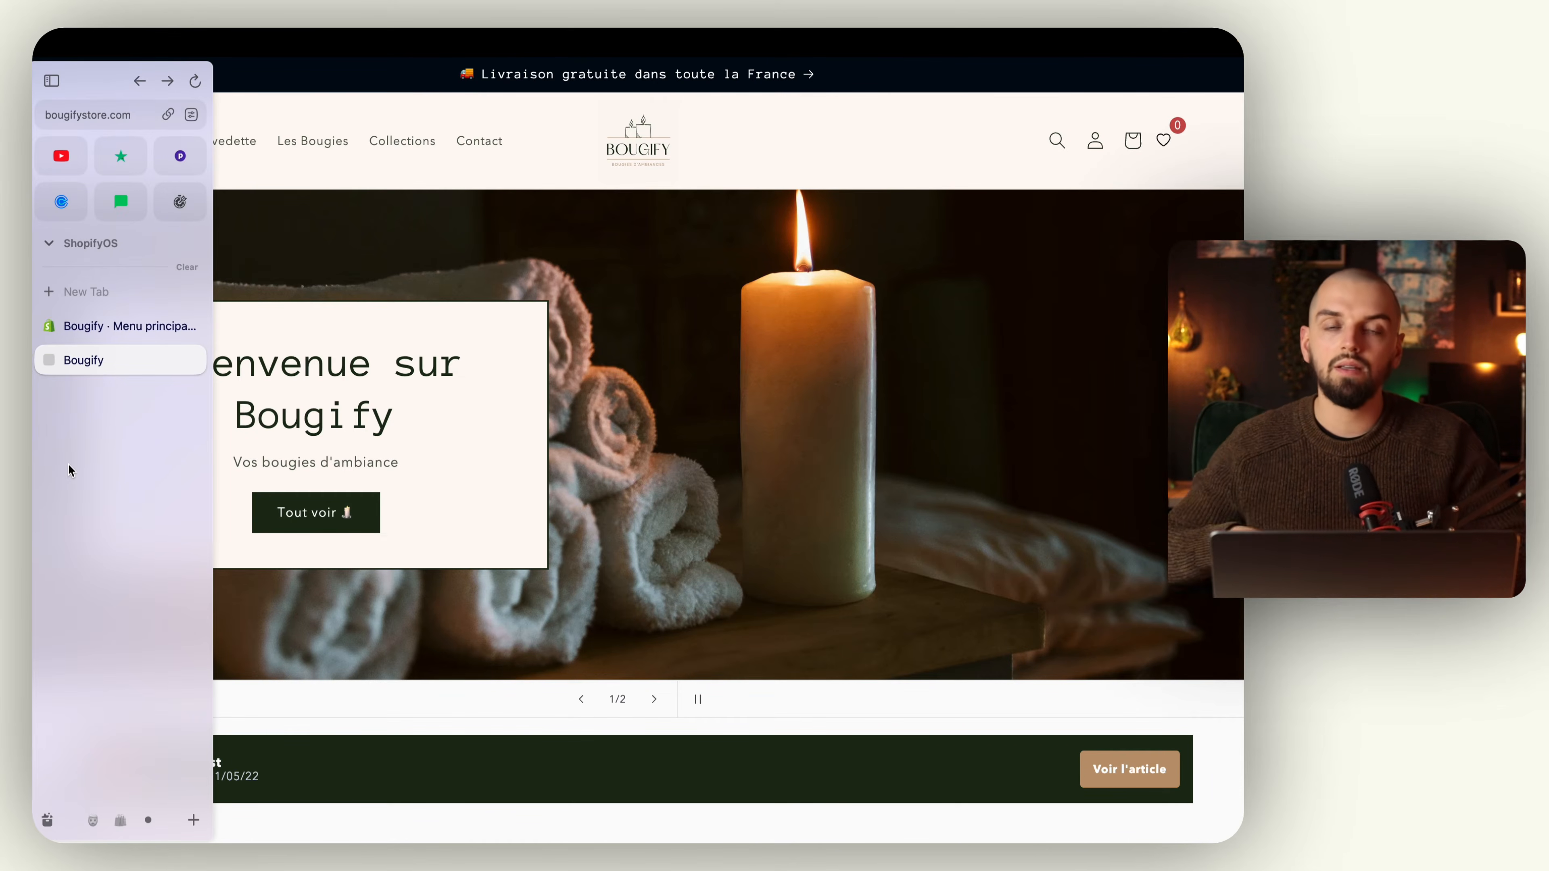
click(123, 328)
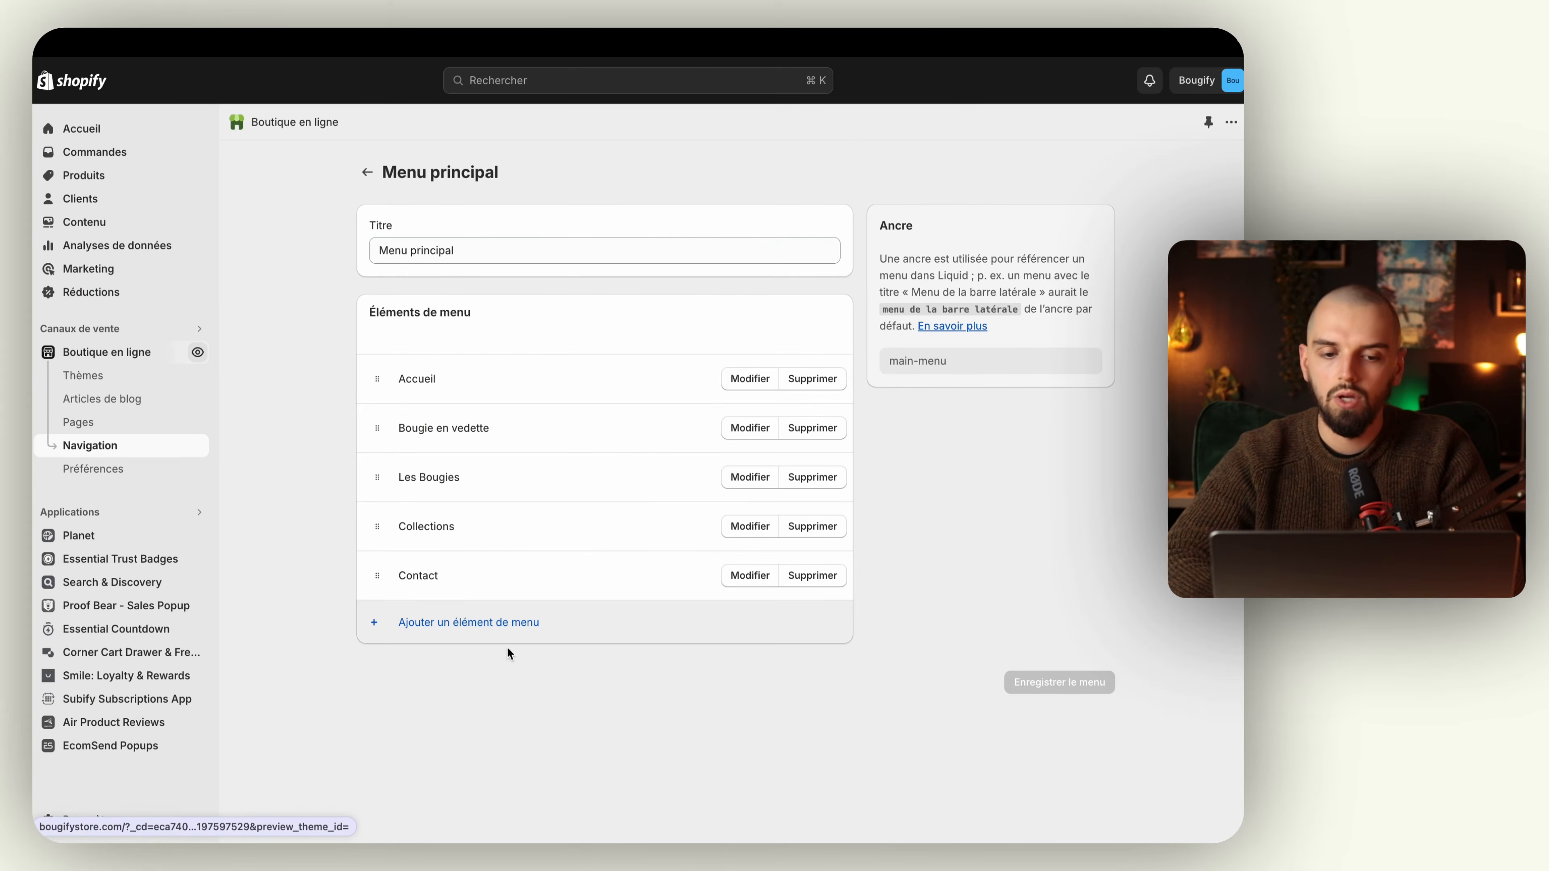
click(769, 576)
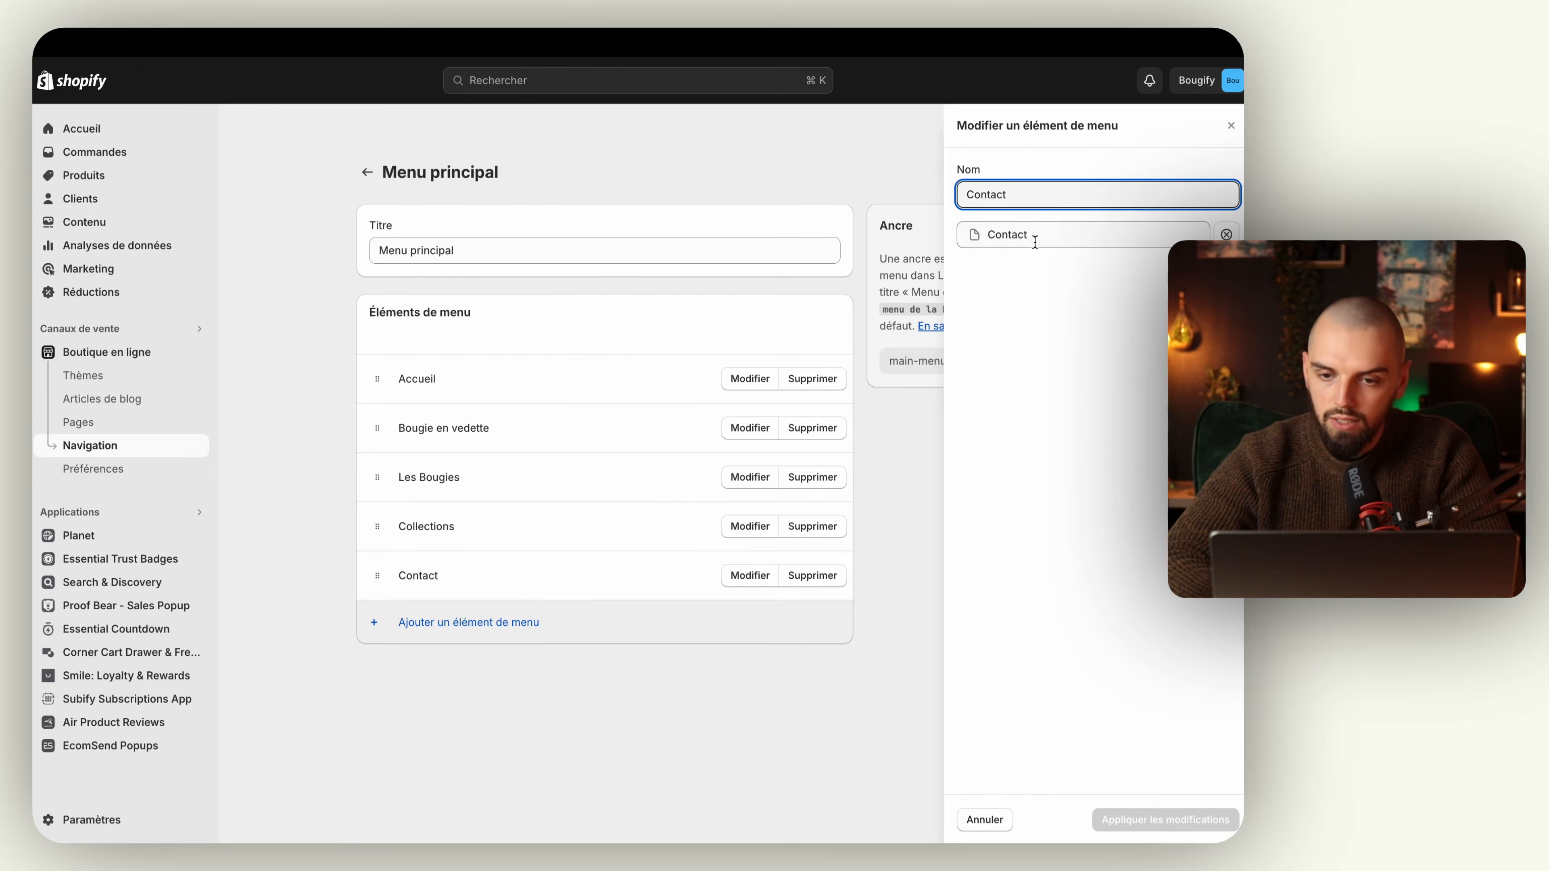
click(1035, 238)
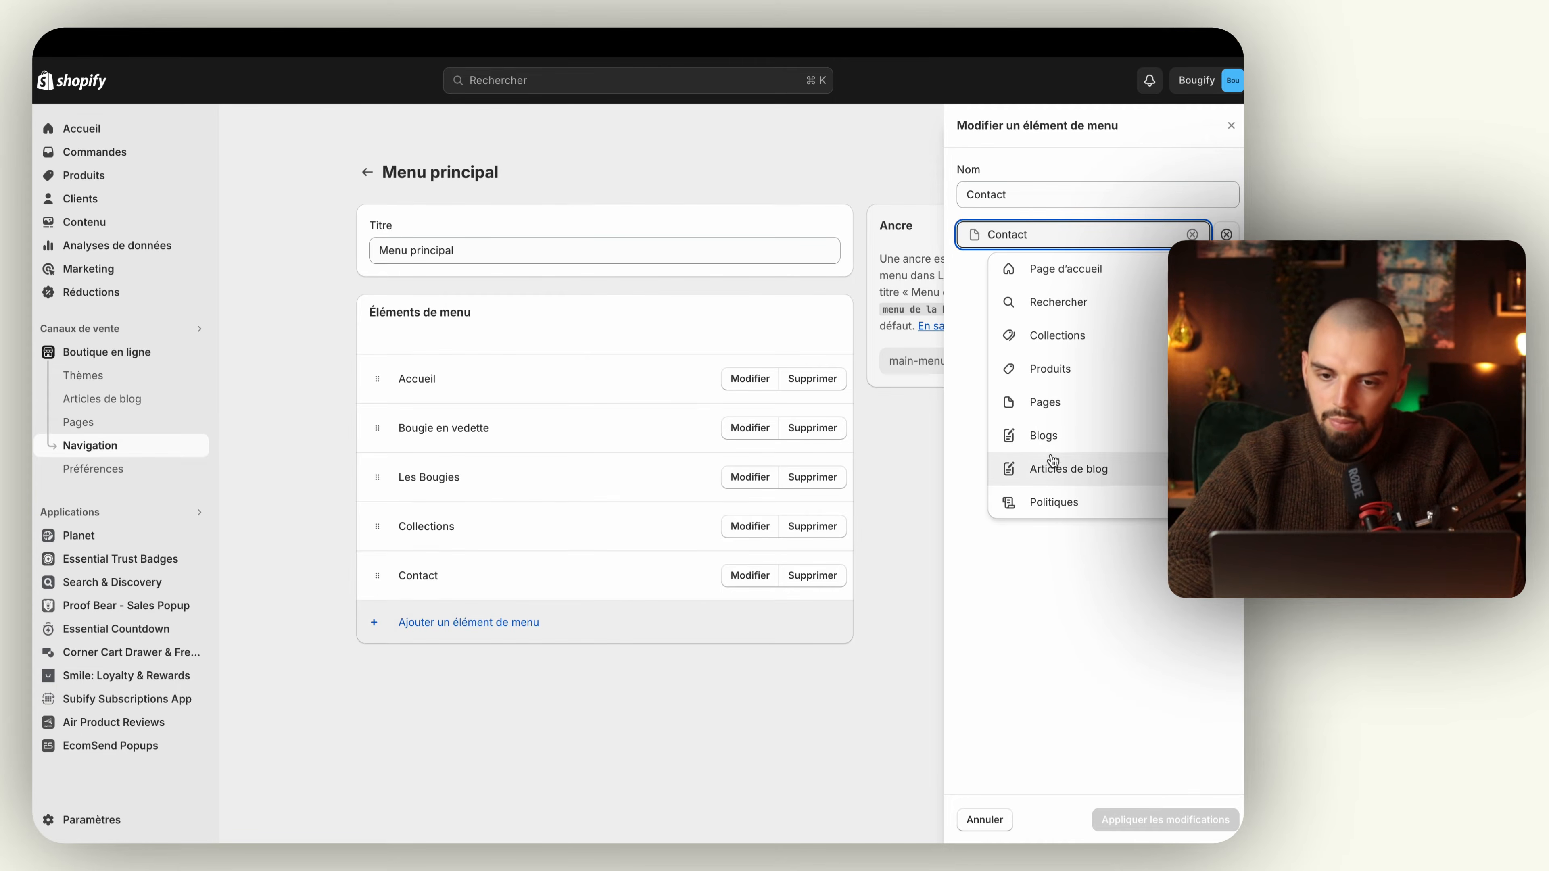
click(1048, 402)
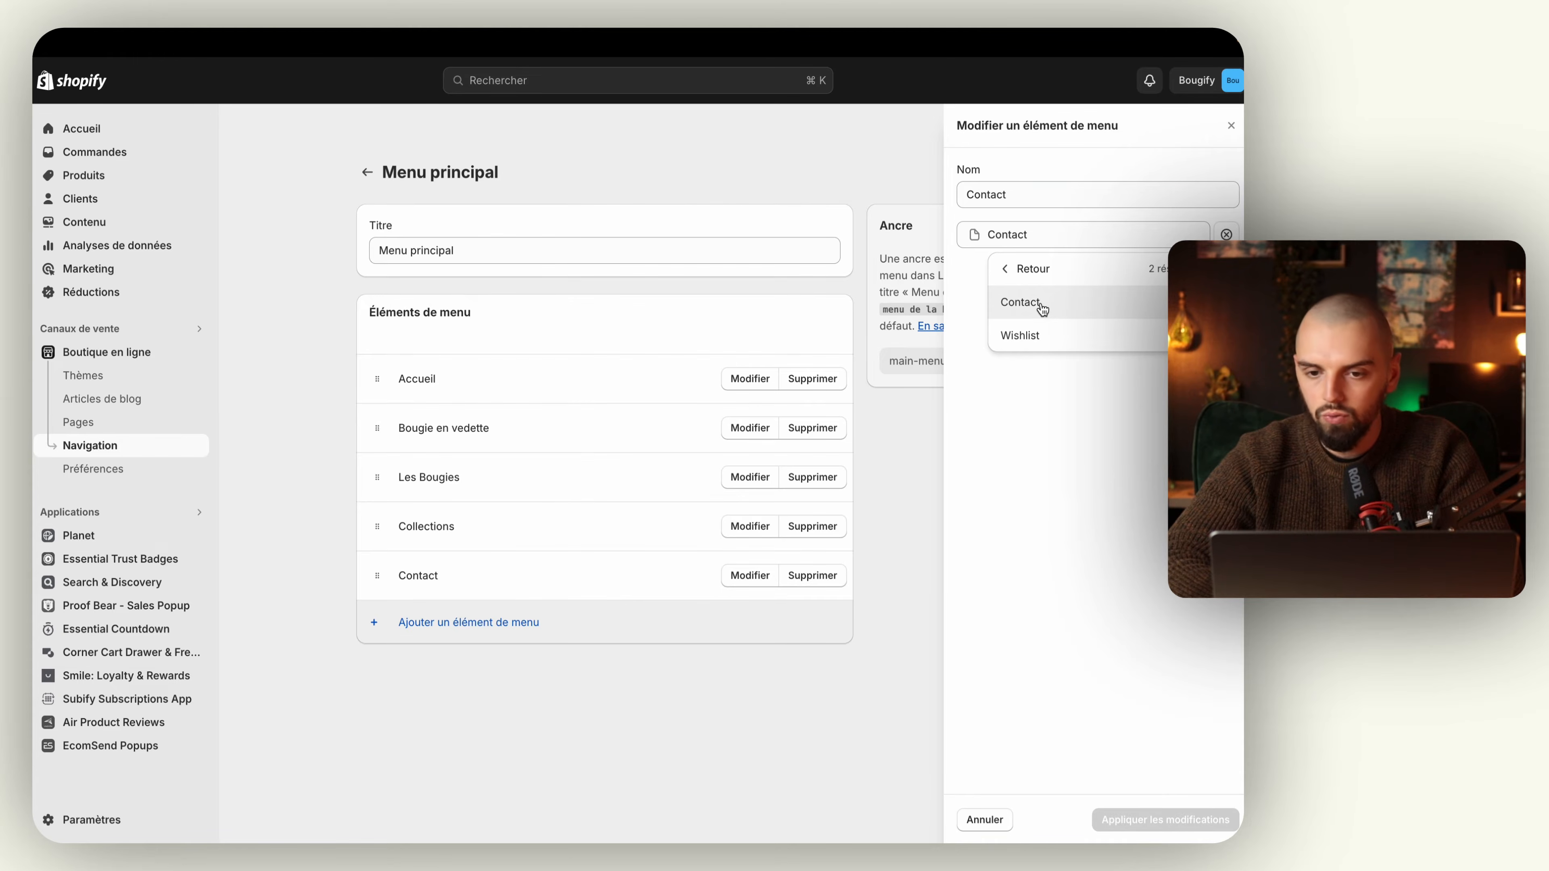
click(984, 821)
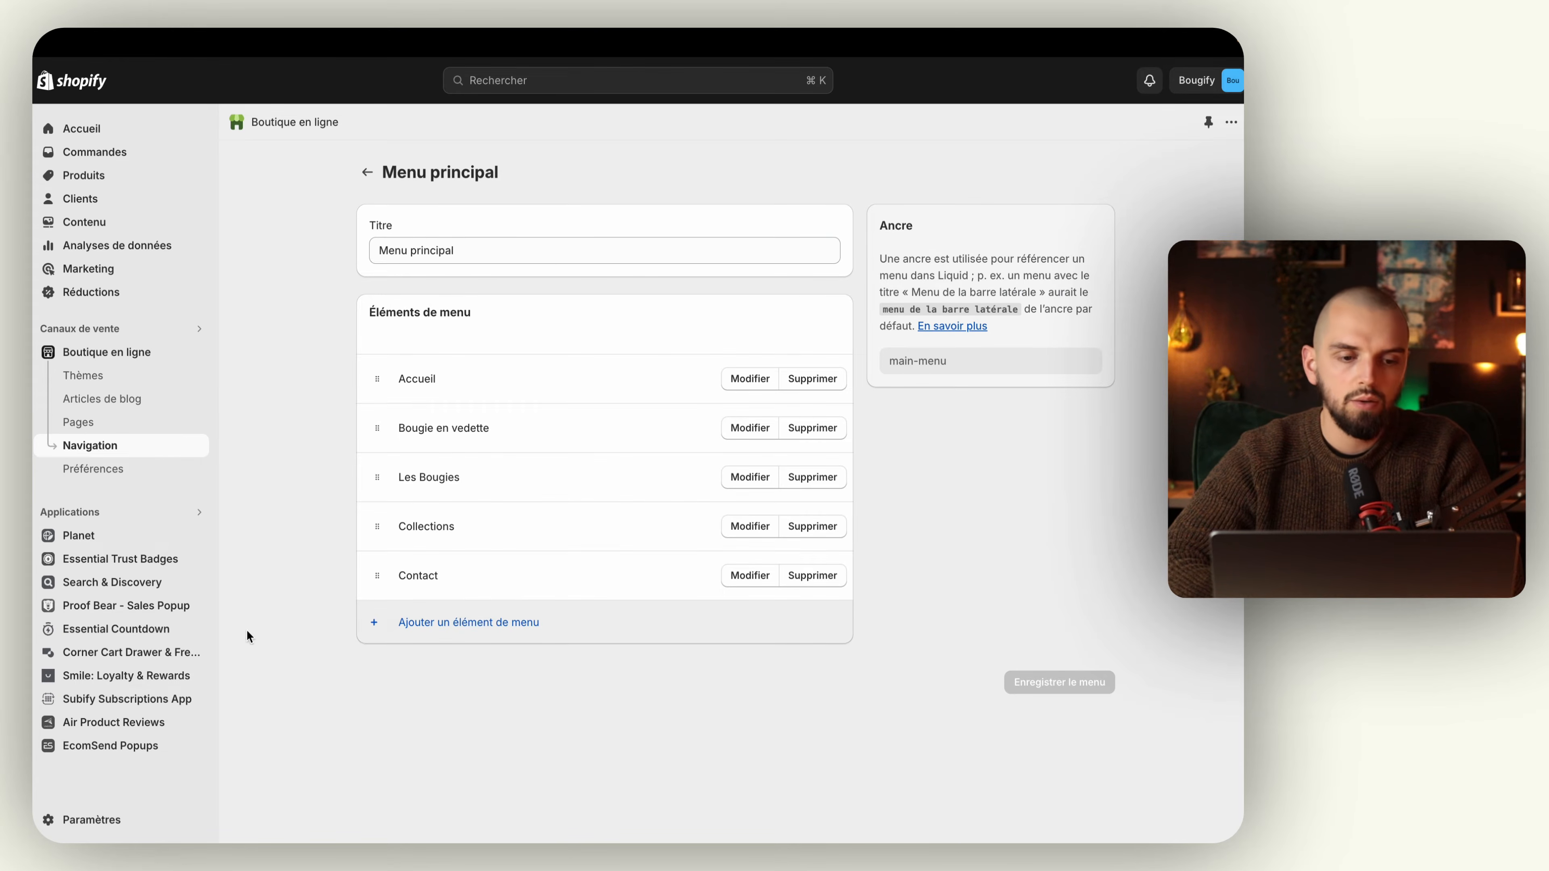
Step: Start a new page in the online store and set its theme template to contact
click(142, 427)
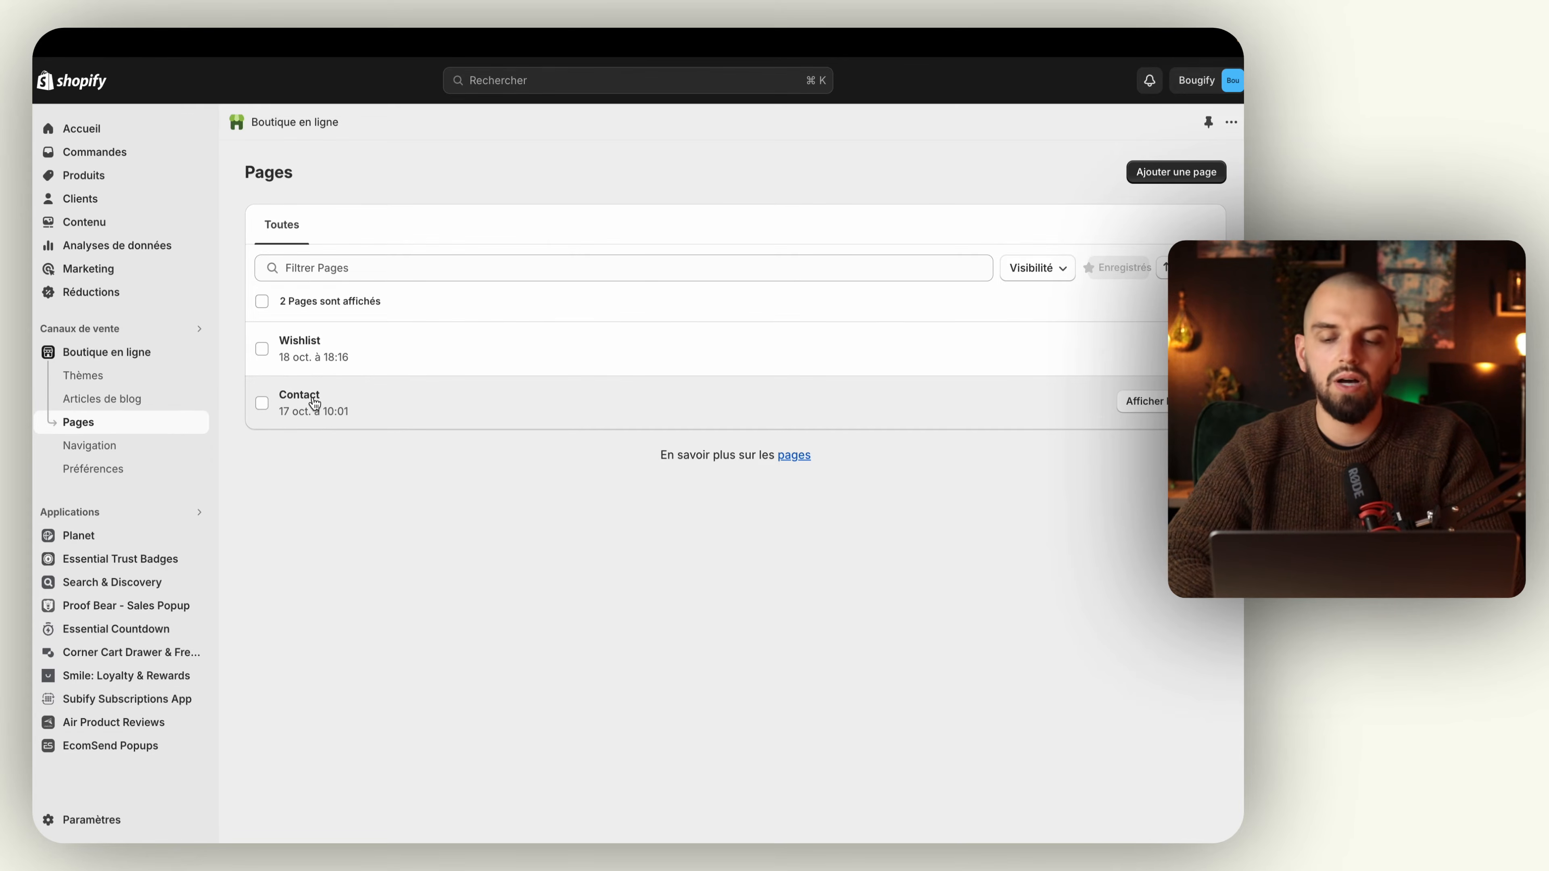
click(1176, 173)
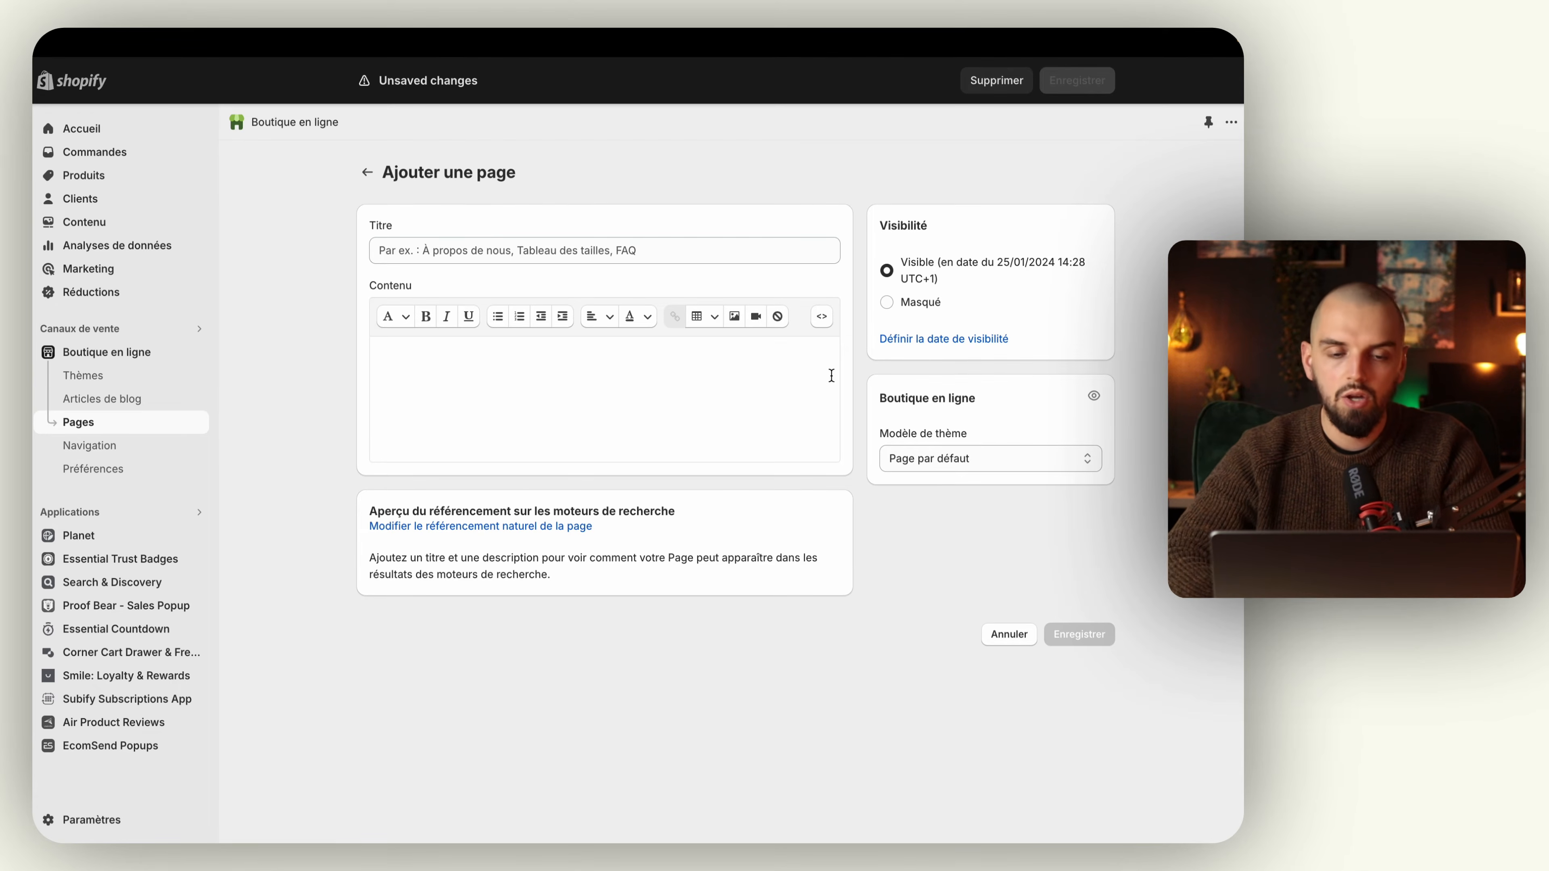
click(987, 458)
click(954, 424)
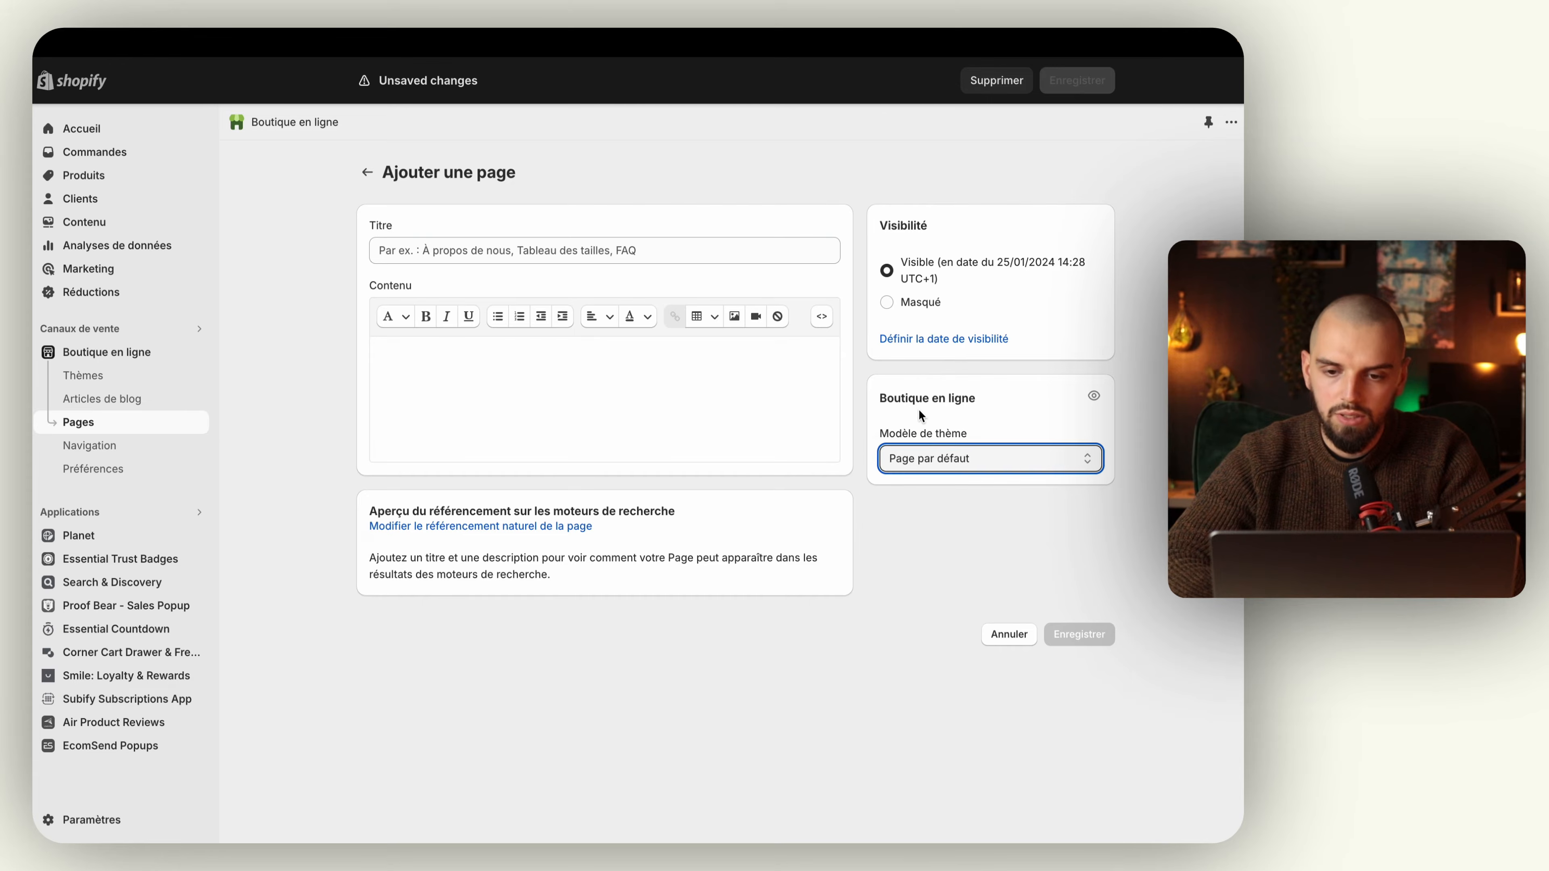
click(924, 466)
click(924, 478)
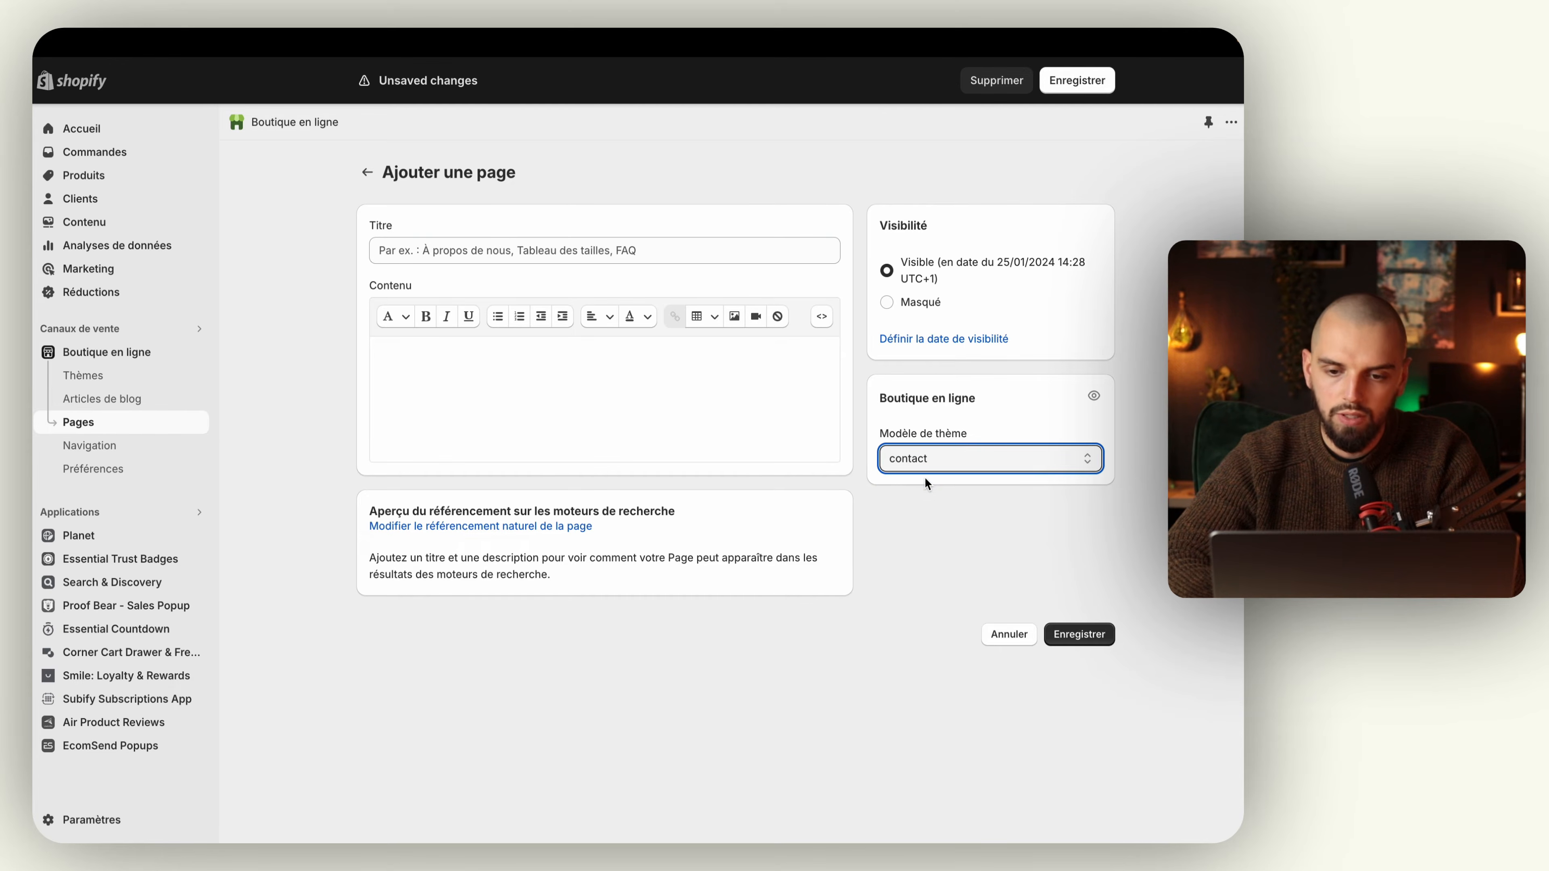
Step: Enter "Contact 2" as the title of the new page
click(1064, 79)
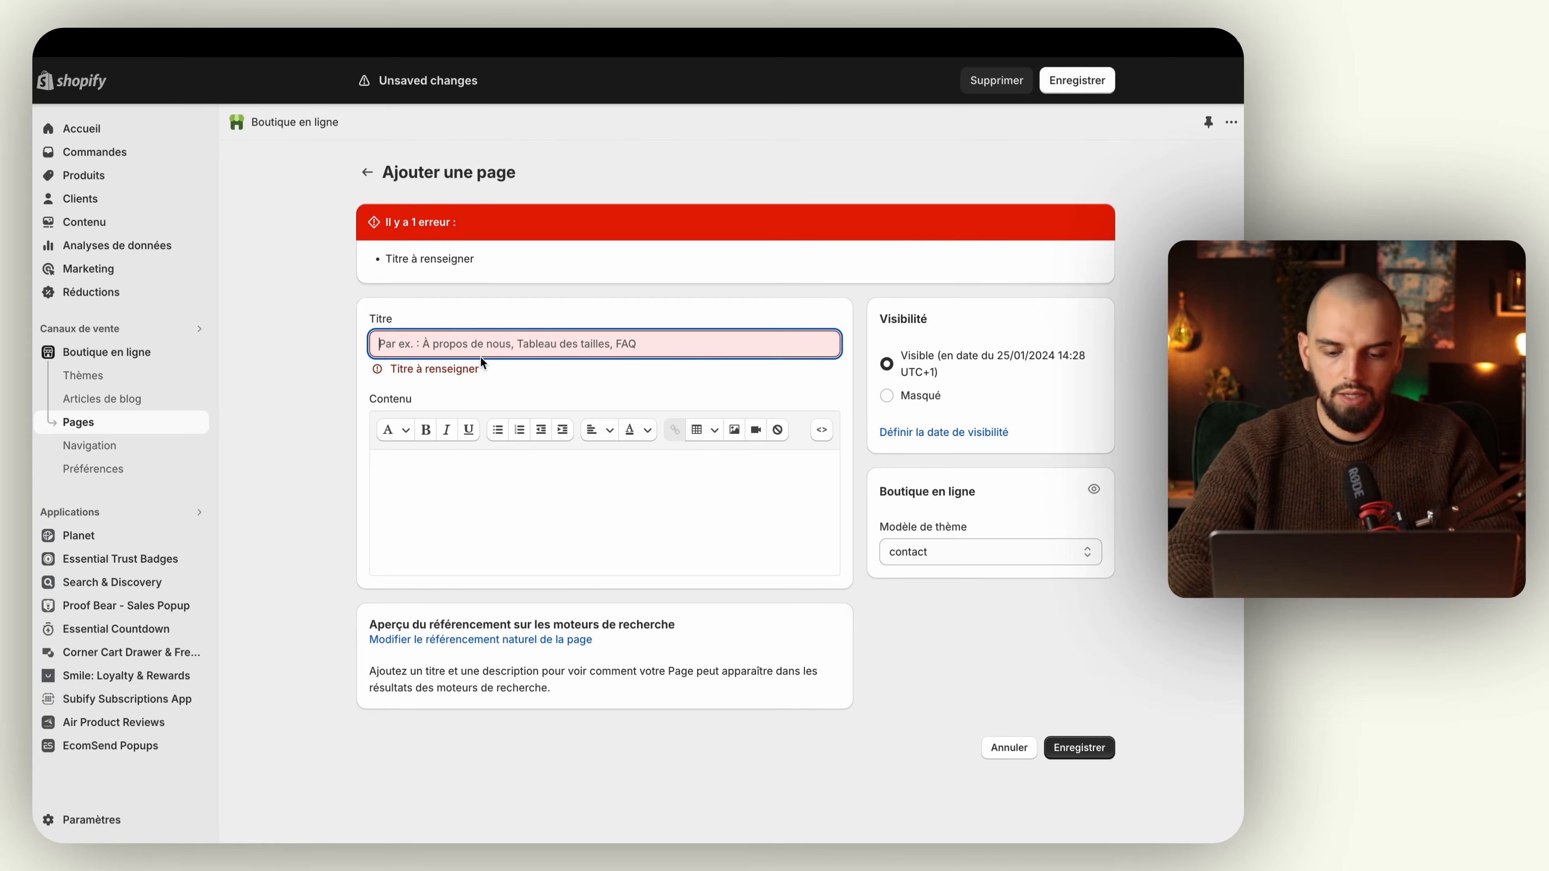
text(C)
click(433, 253)
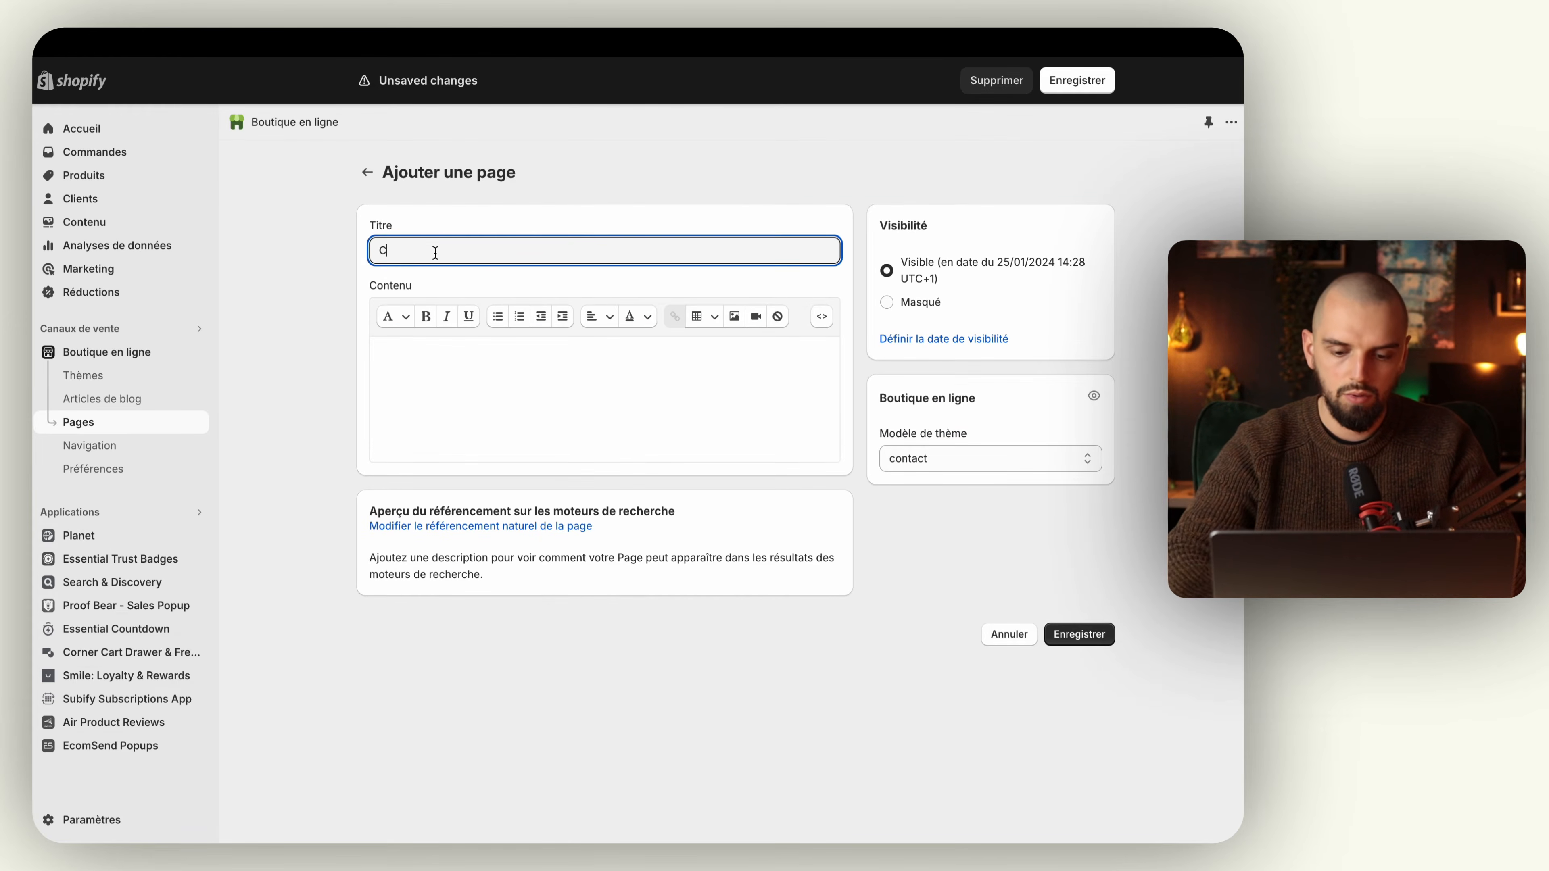
text(ontact 2)
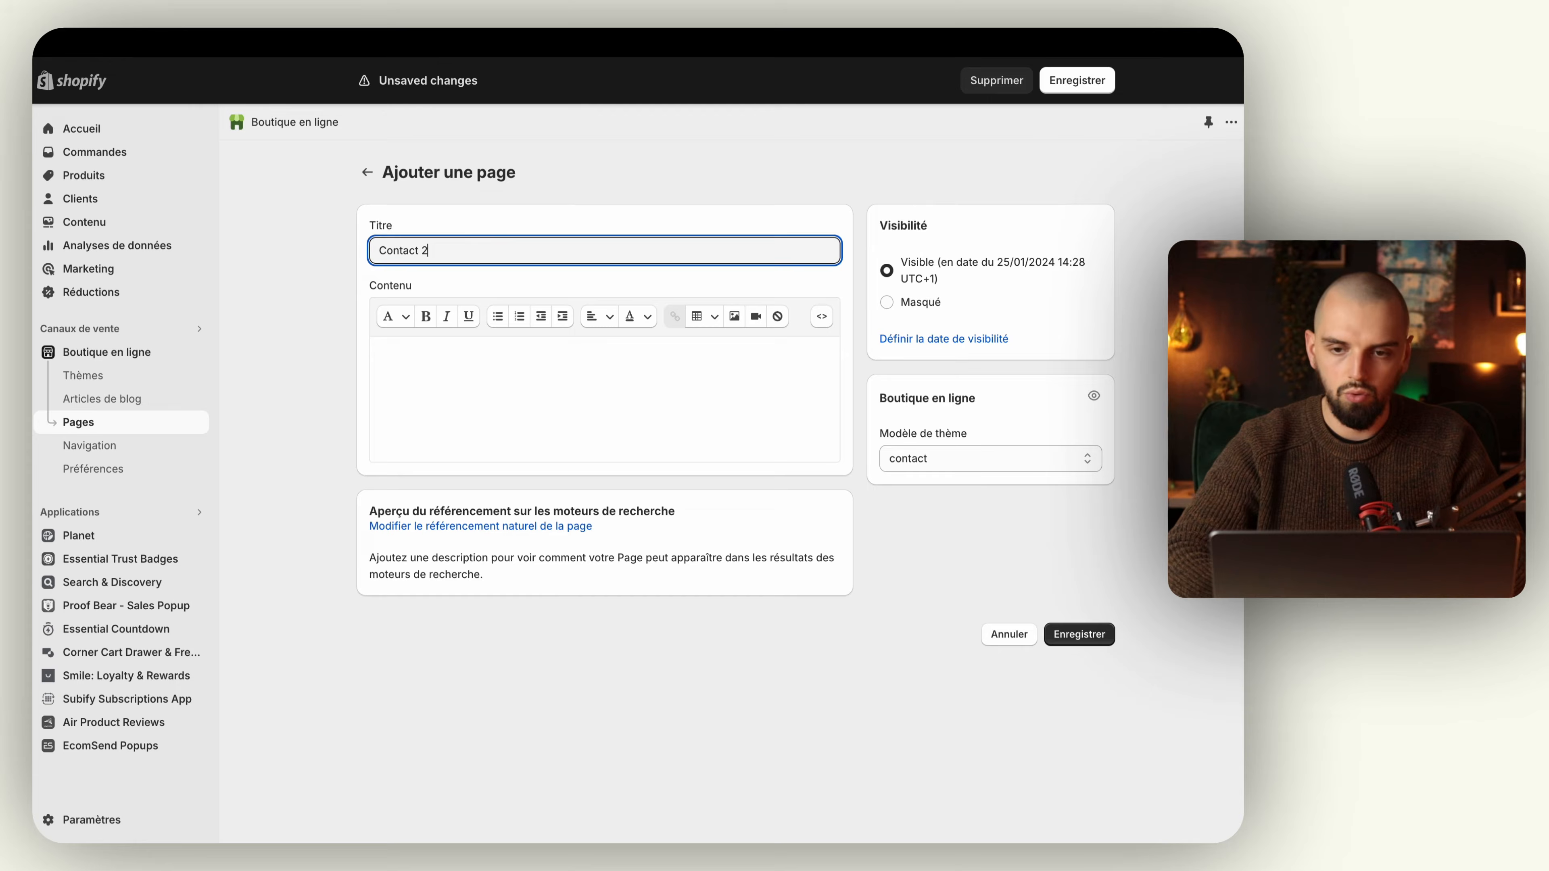
Step: Save the new Contact 2 page, then view it on the storefront and copy its web address
click(1091, 82)
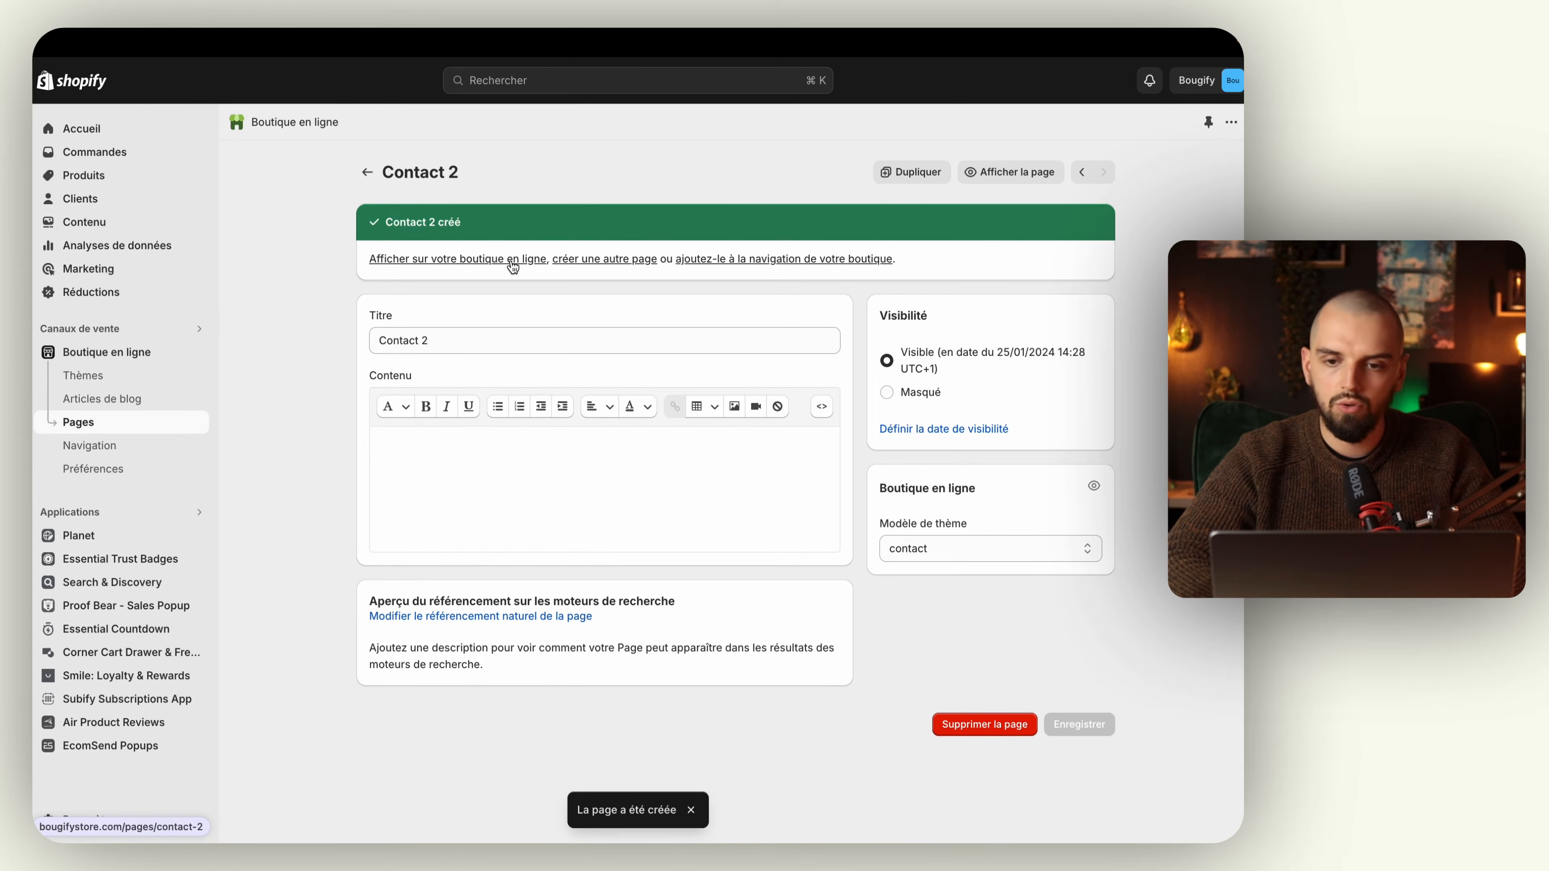
click(992, 174)
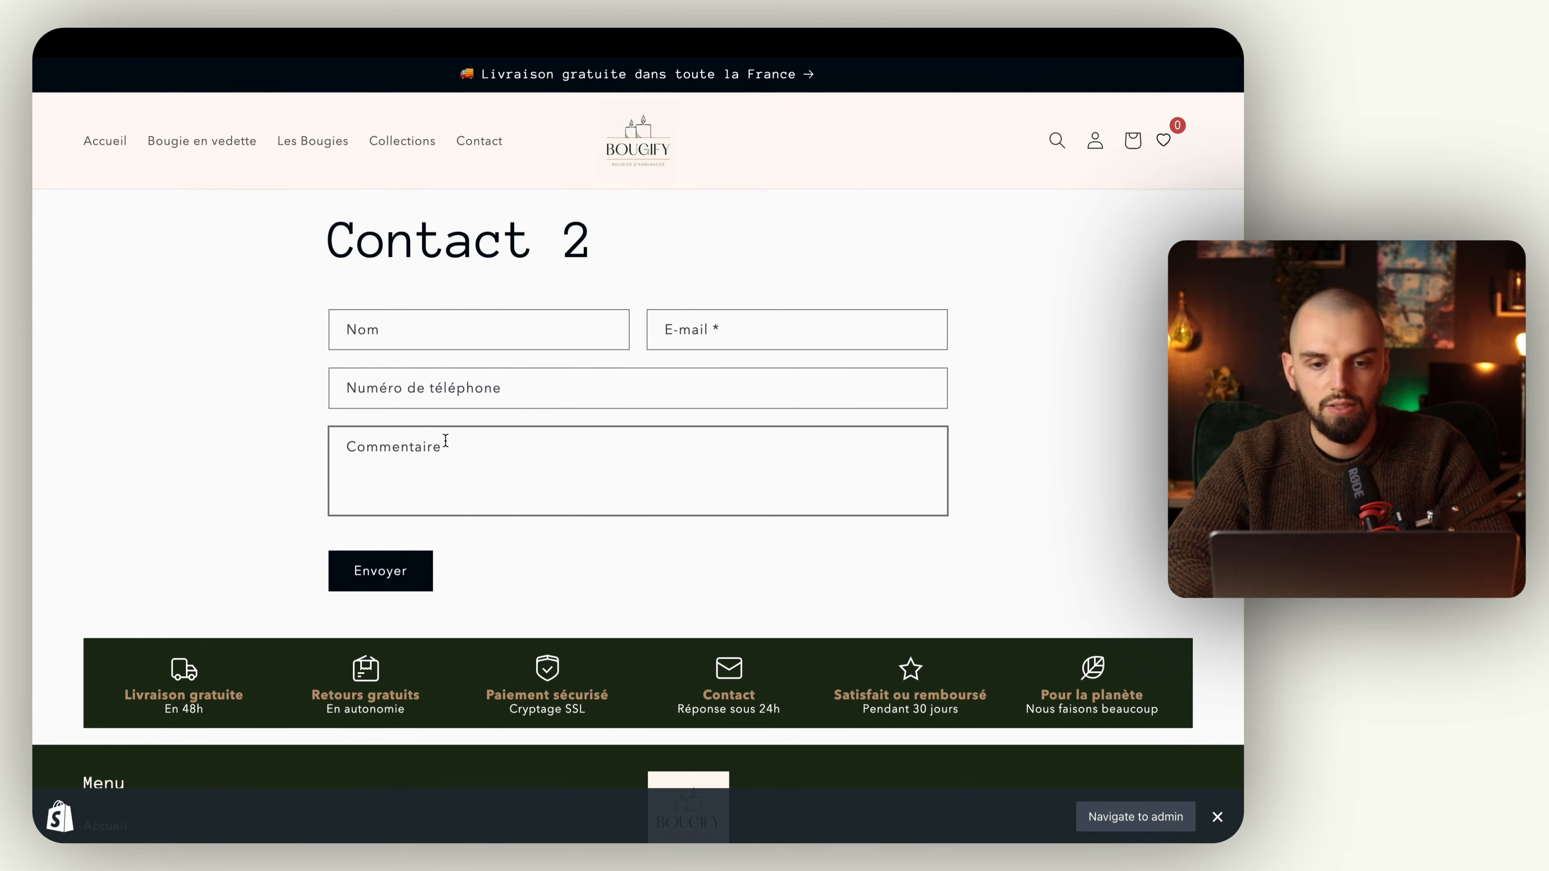
mouse_move(35, 394)
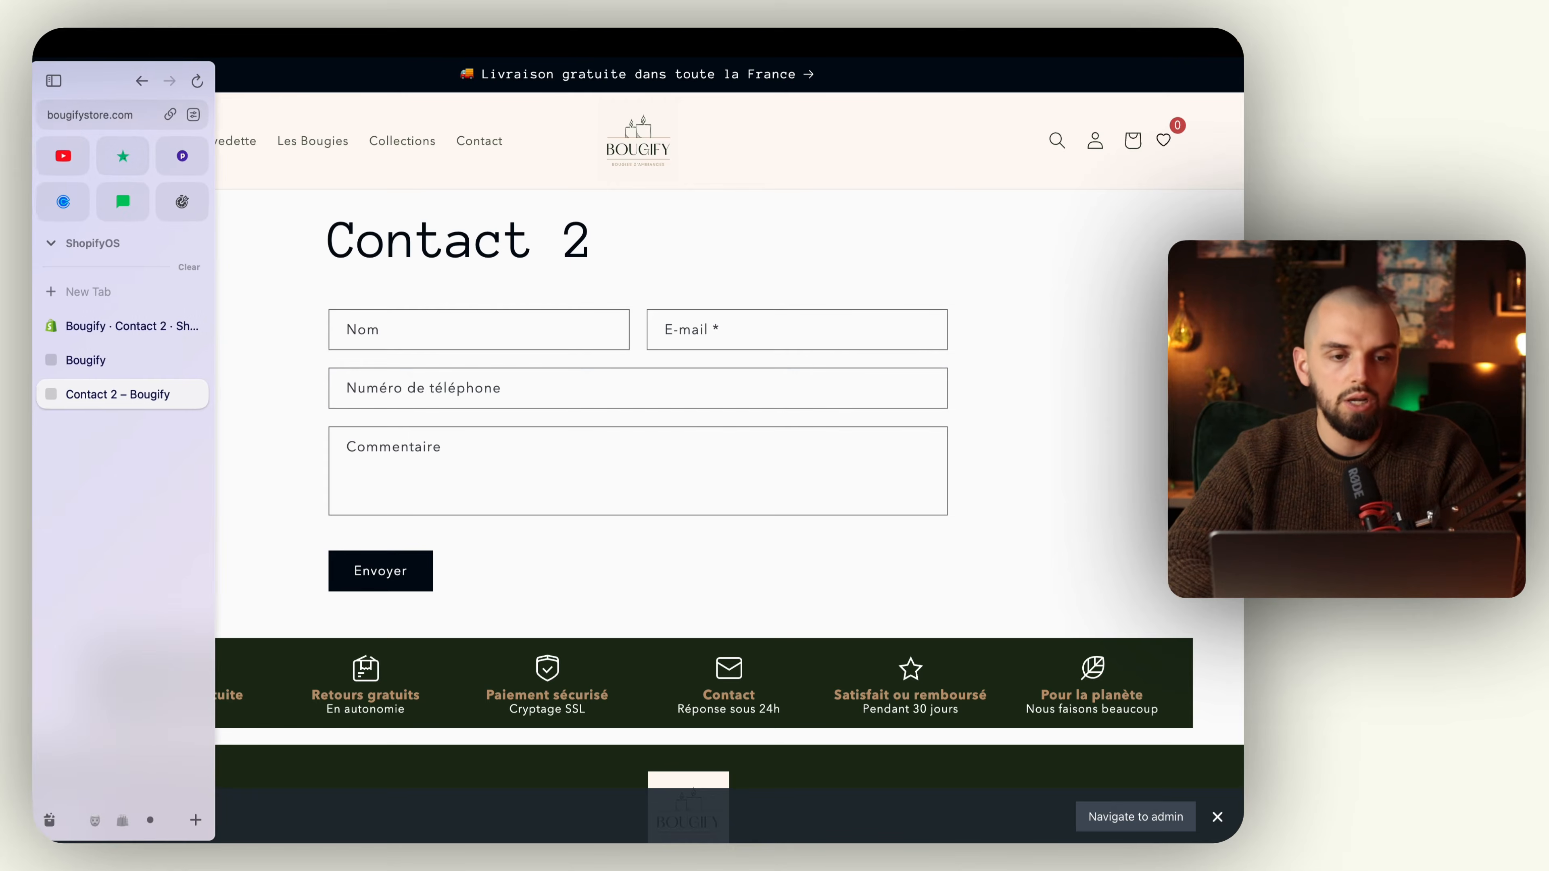
click(111, 114)
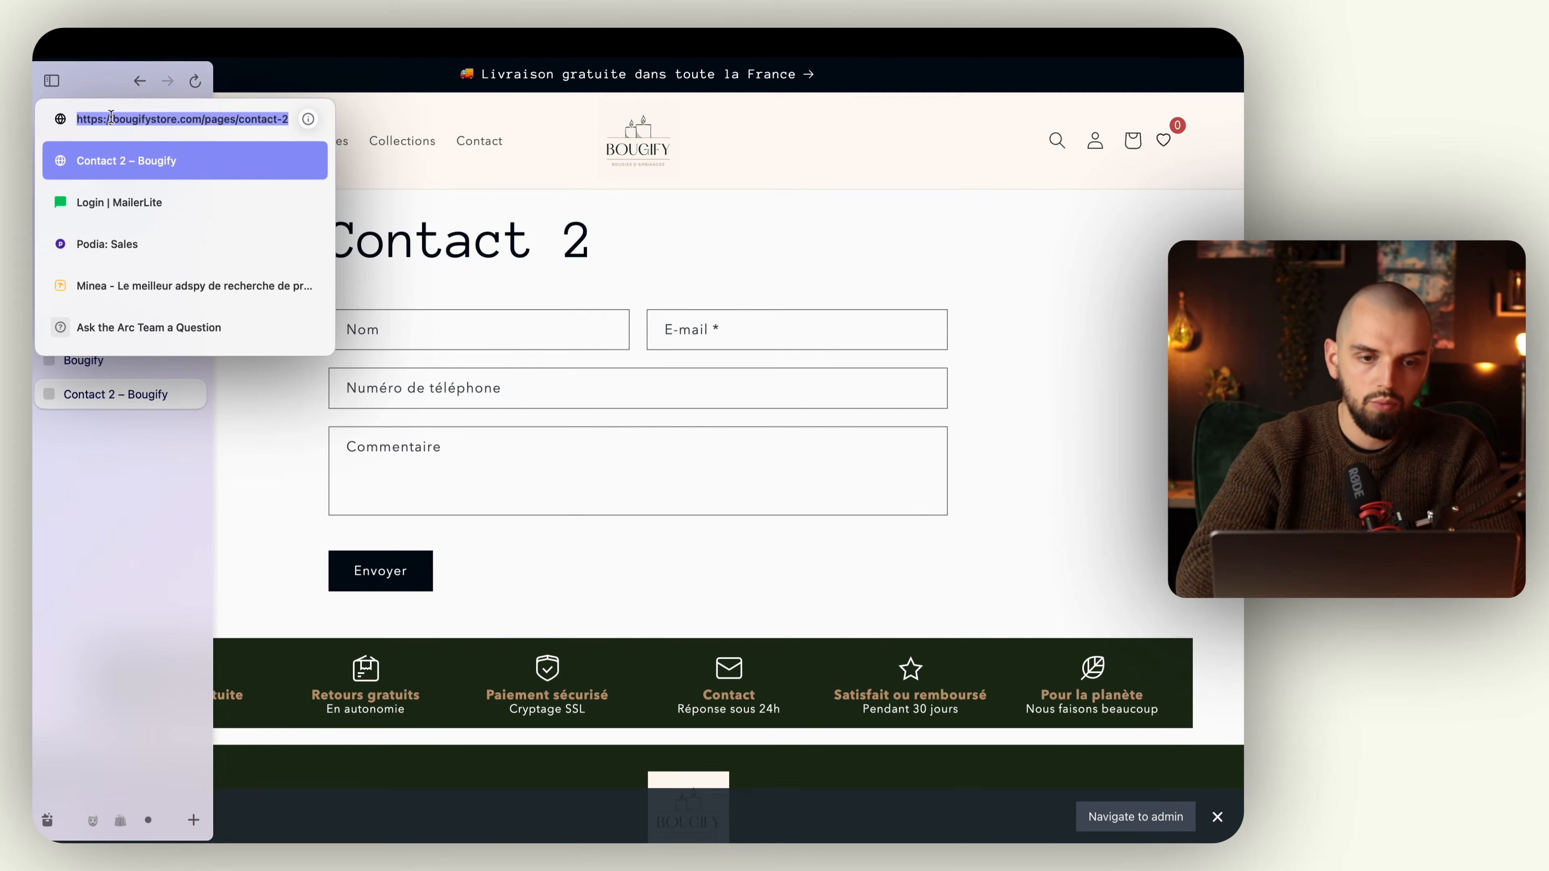
key(super+c)
click(280, 433)
key(super+w)
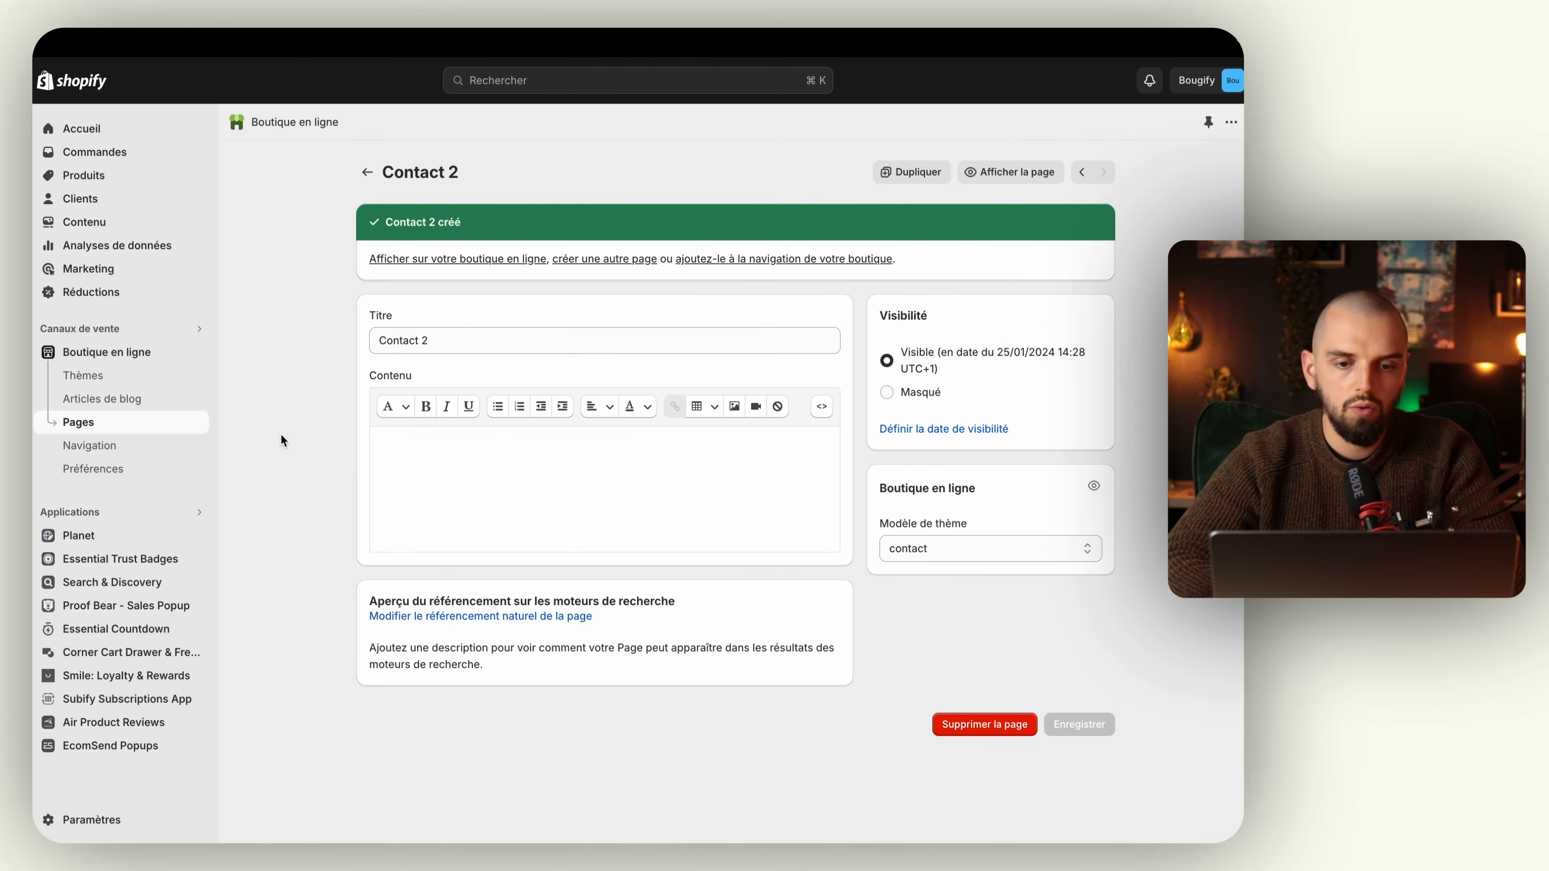
Step: Open Menu principal in the store's navigation and start a new menu item named "Contact 2"
click(125, 449)
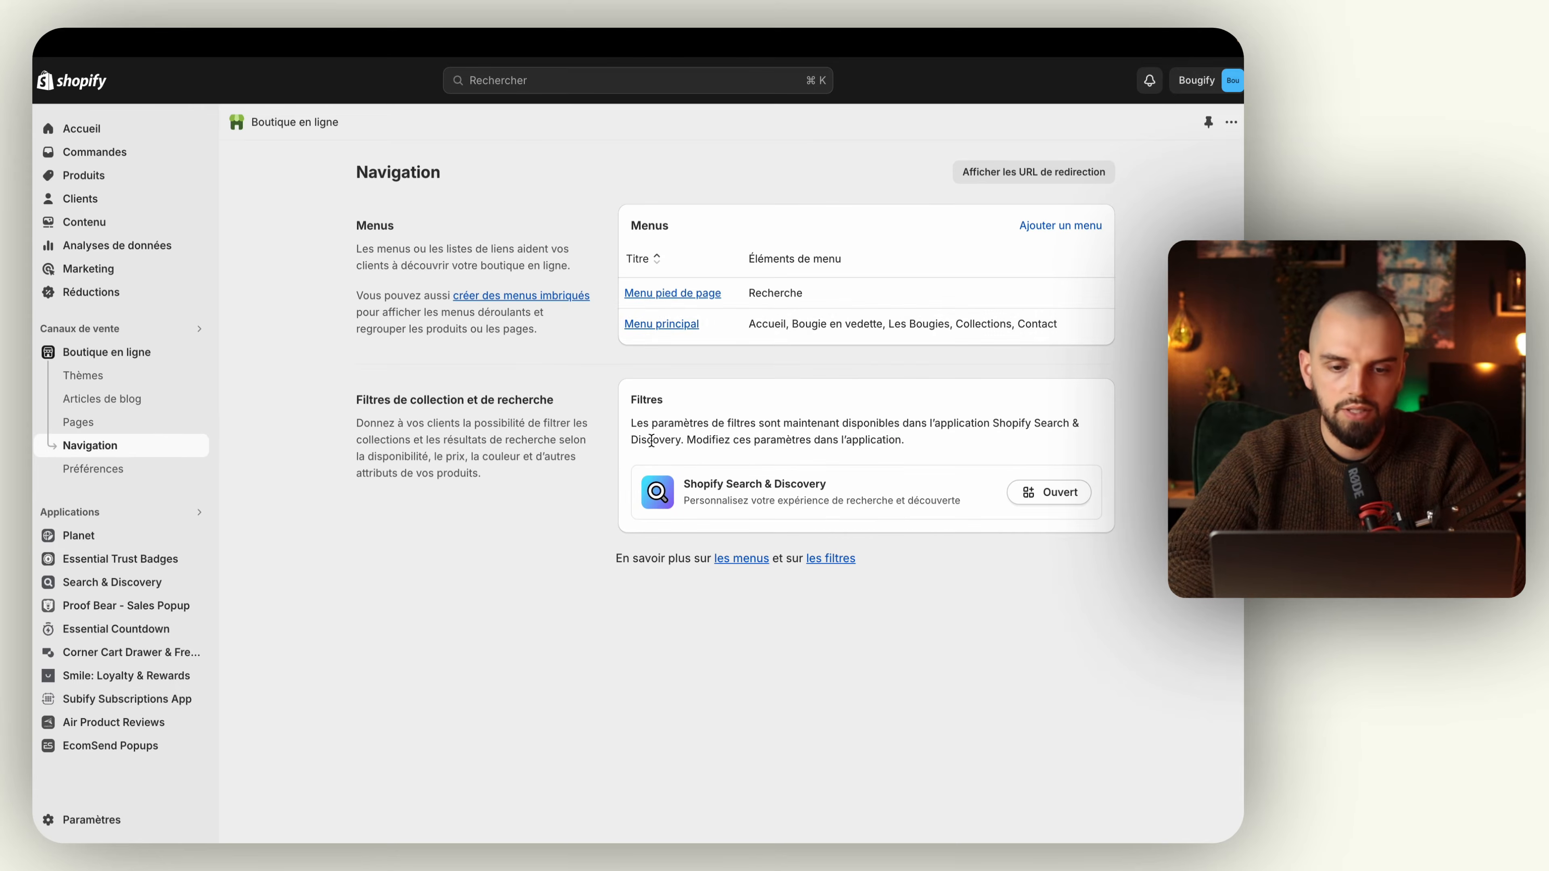
click(662, 324)
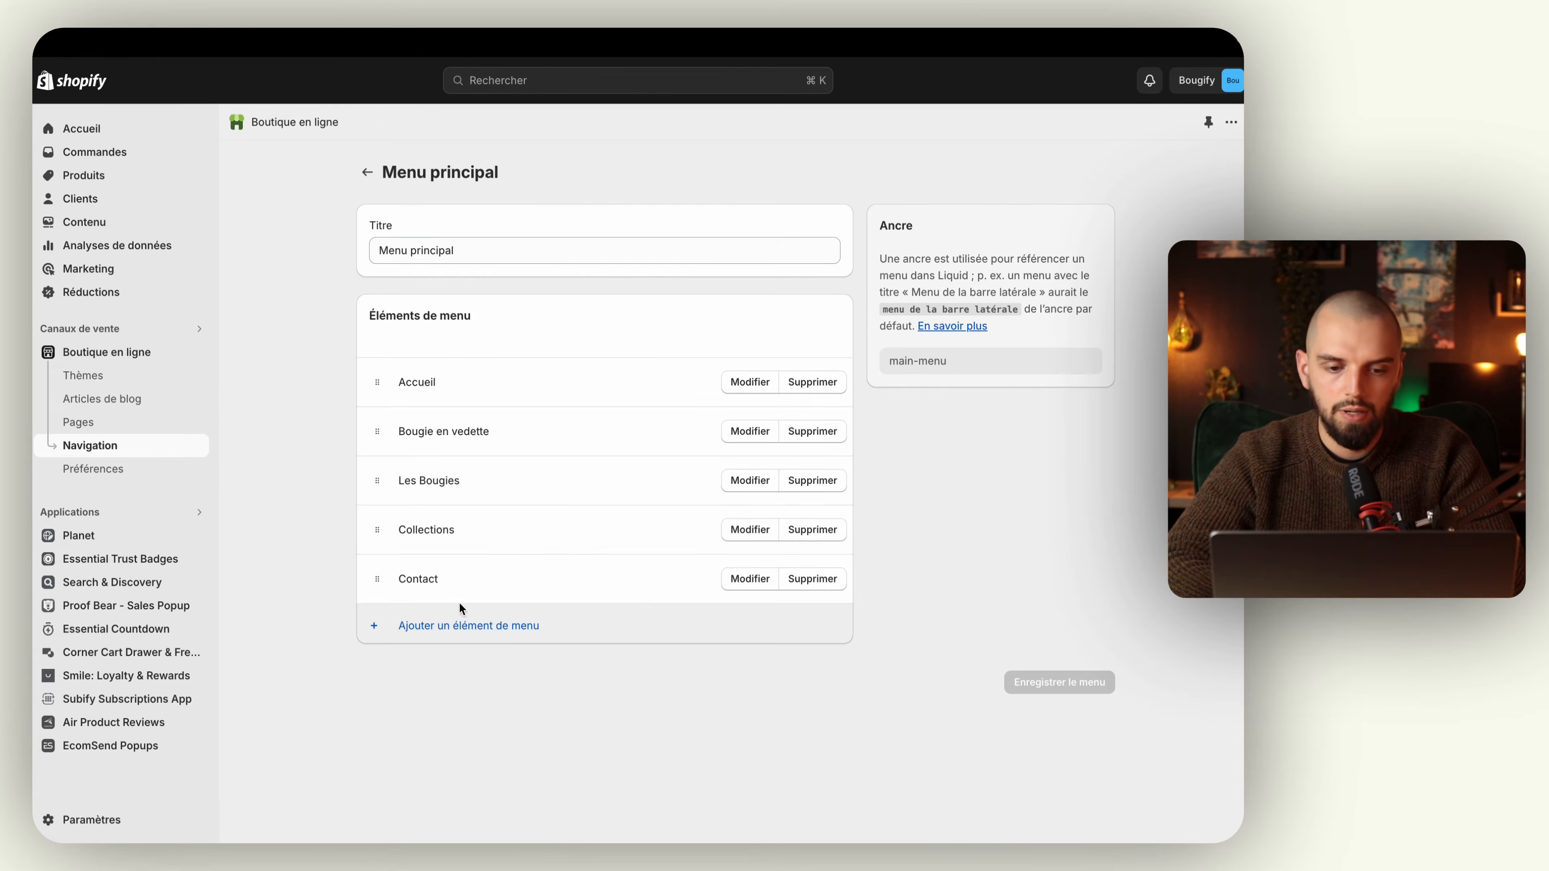
click(454, 625)
text(Con)
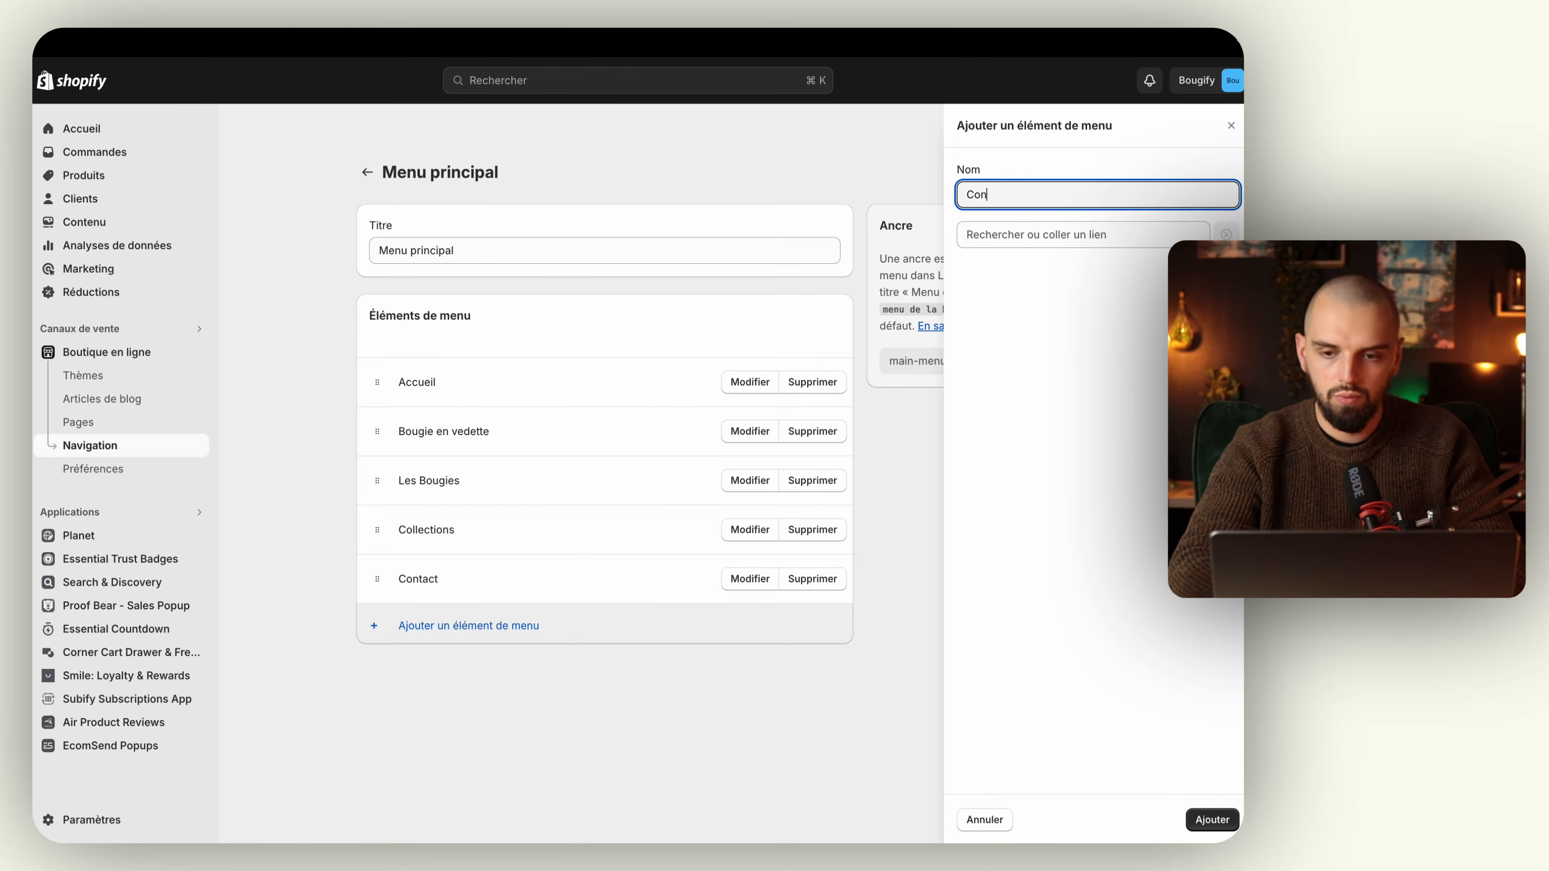
text(tact 2)
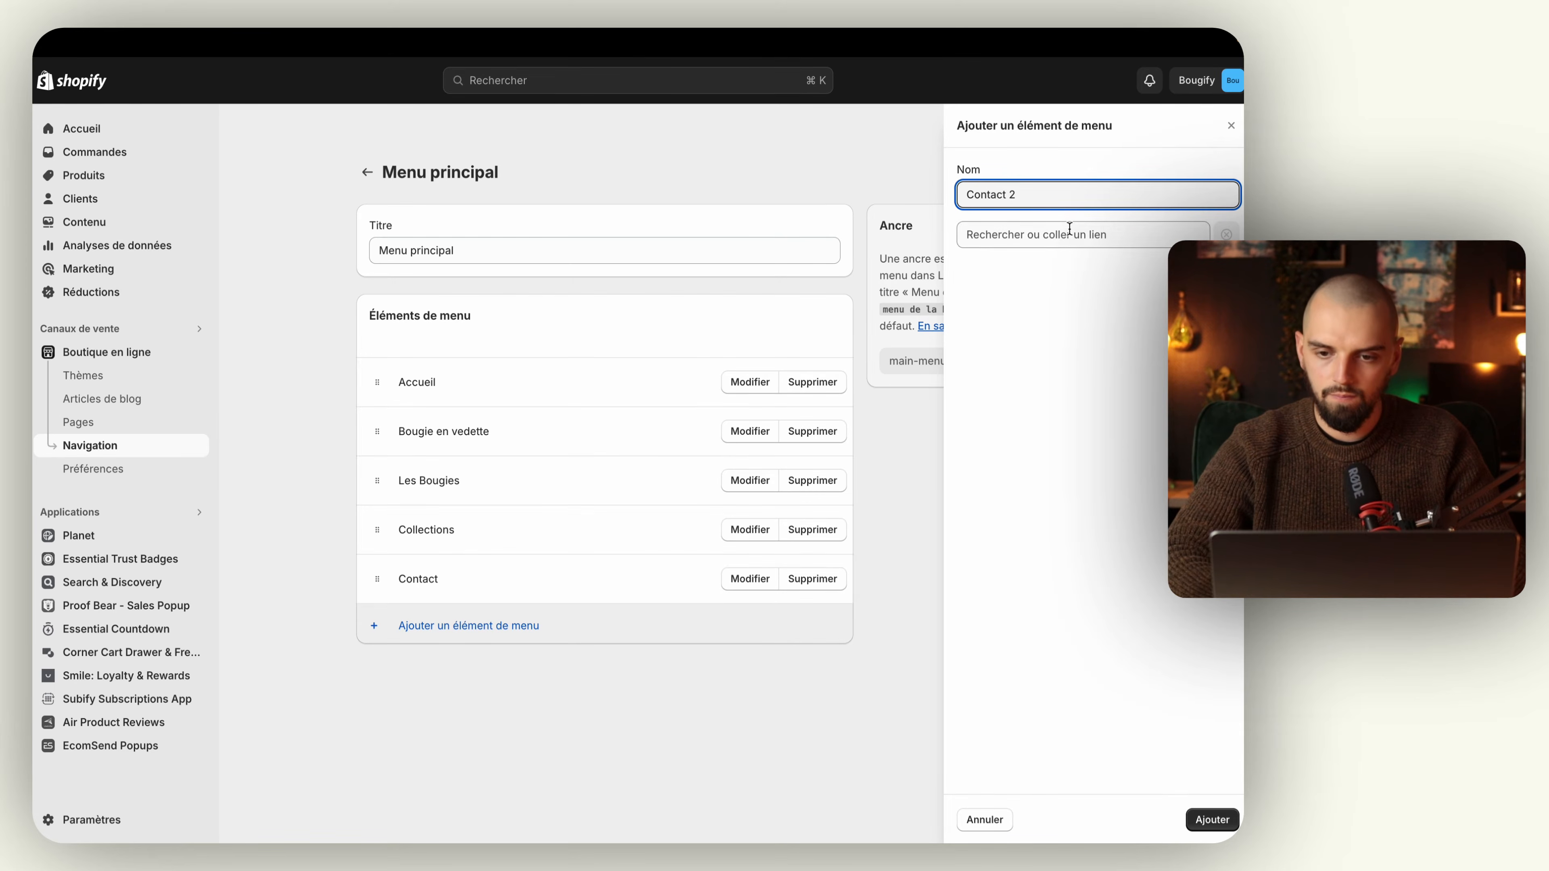
click(1070, 232)
click(1035, 398)
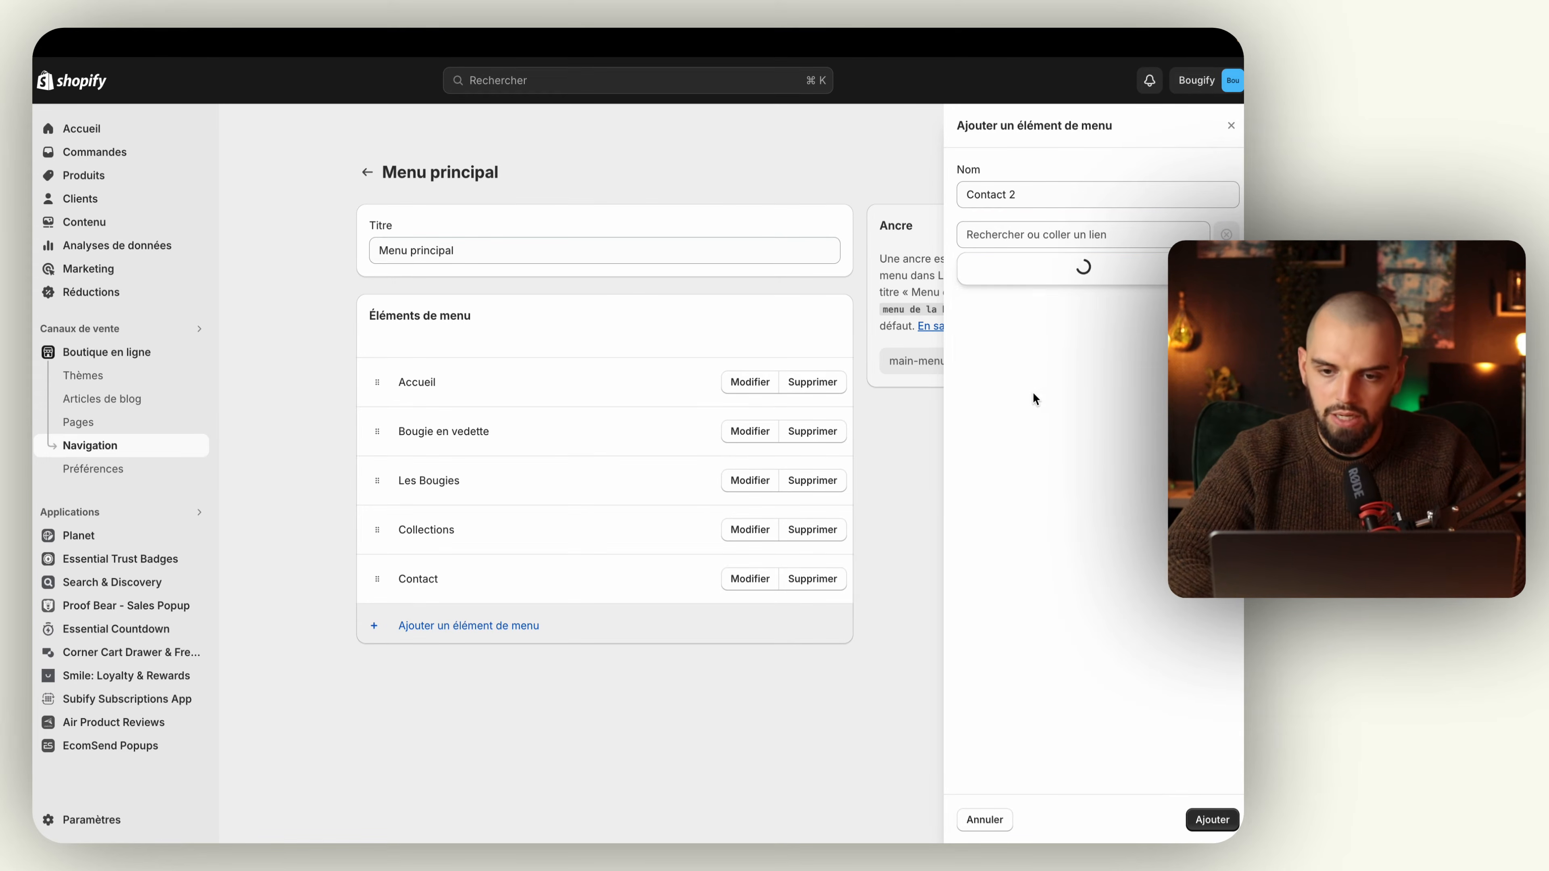
click(1029, 232)
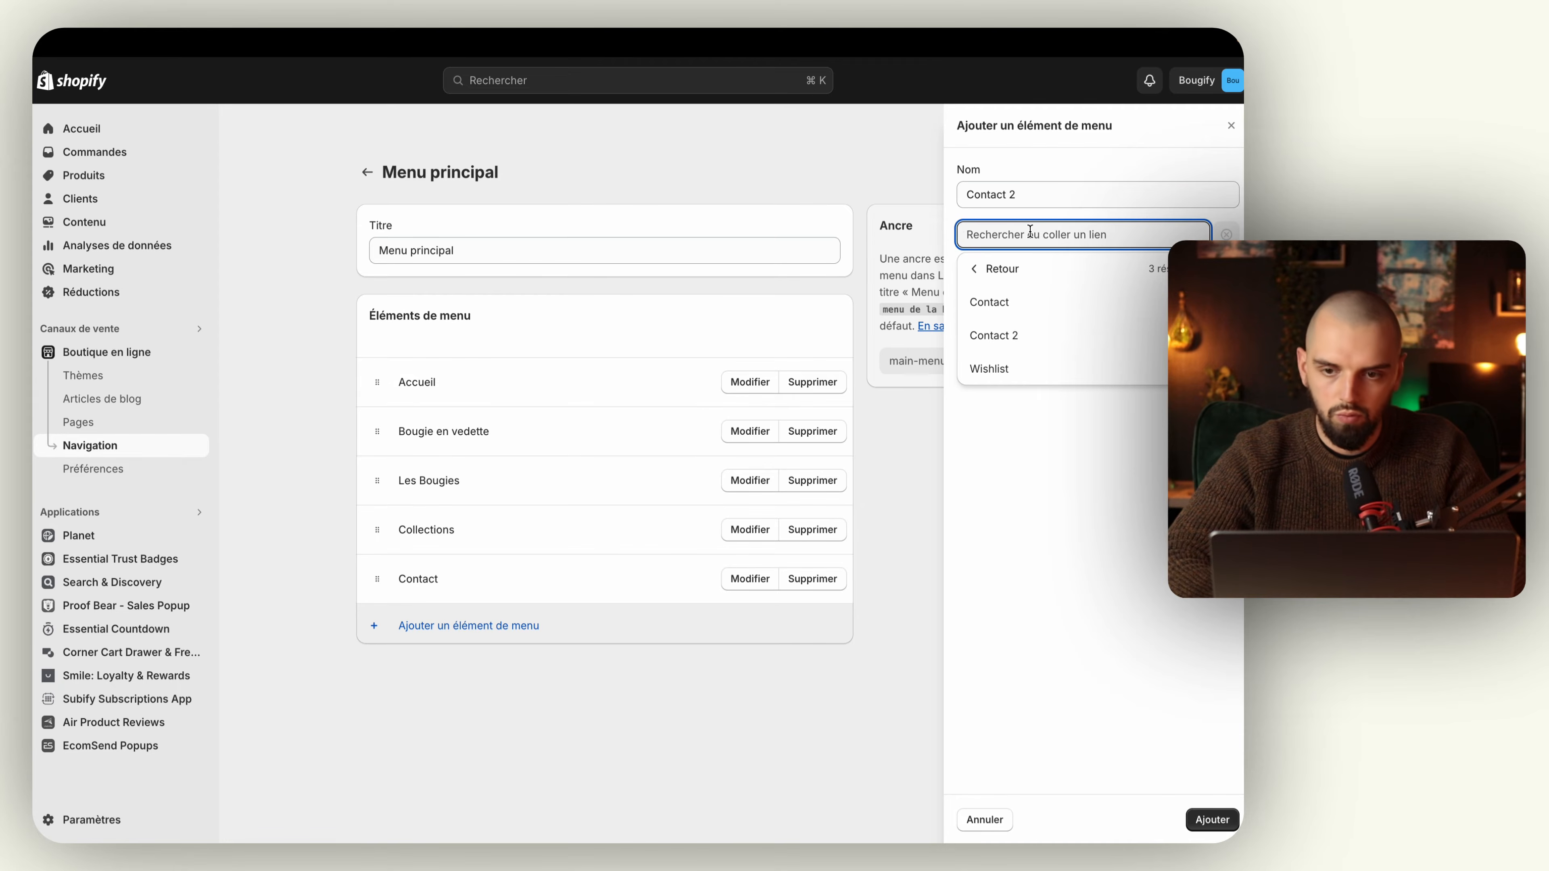
key(super+v)
click(1090, 300)
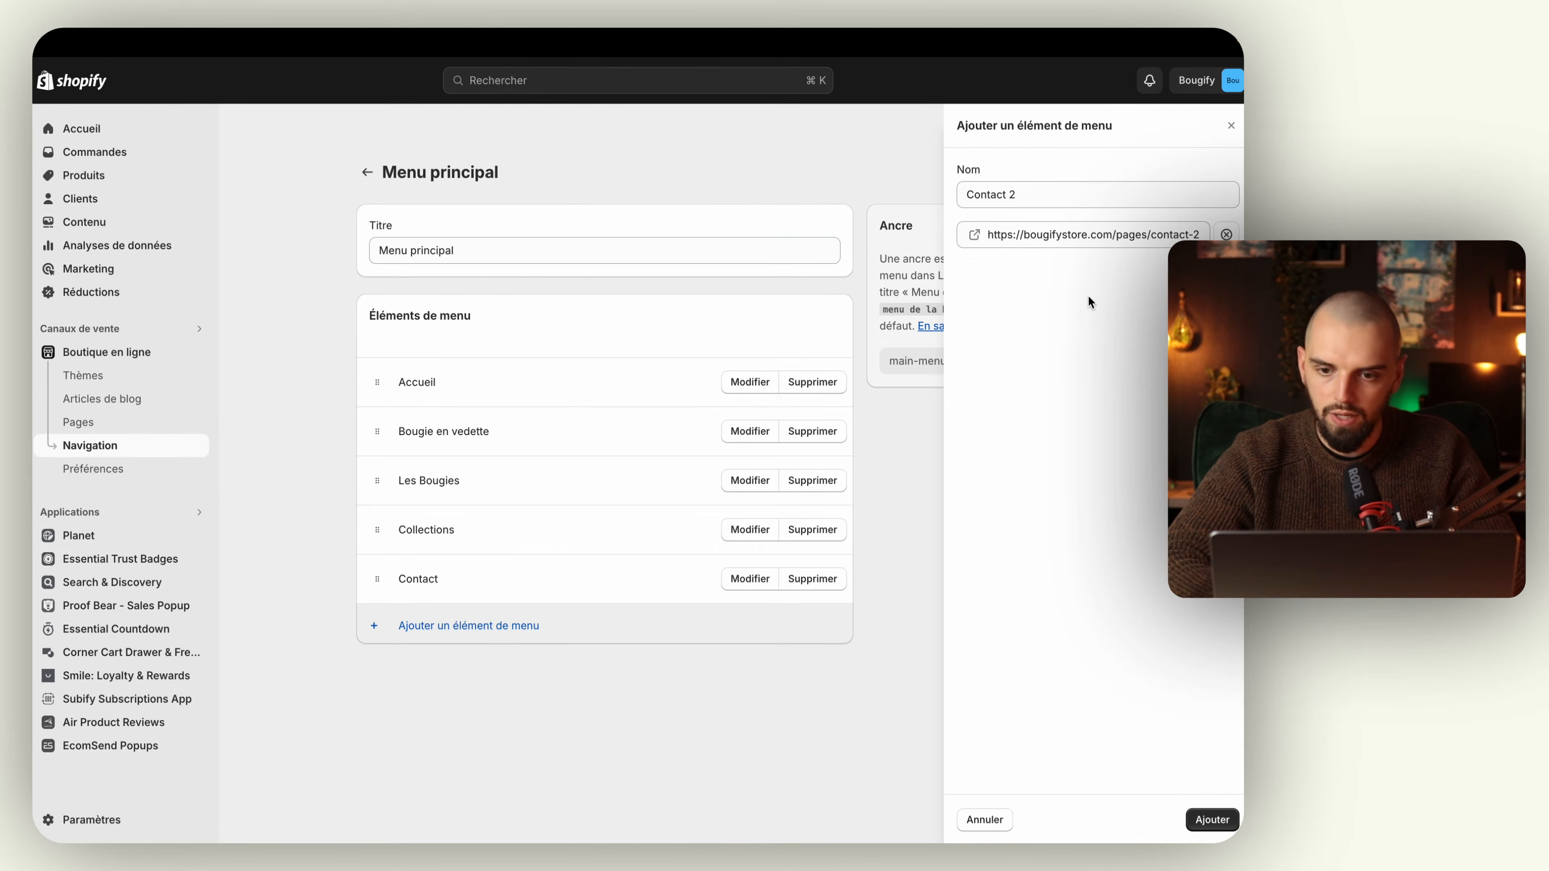
click(1211, 820)
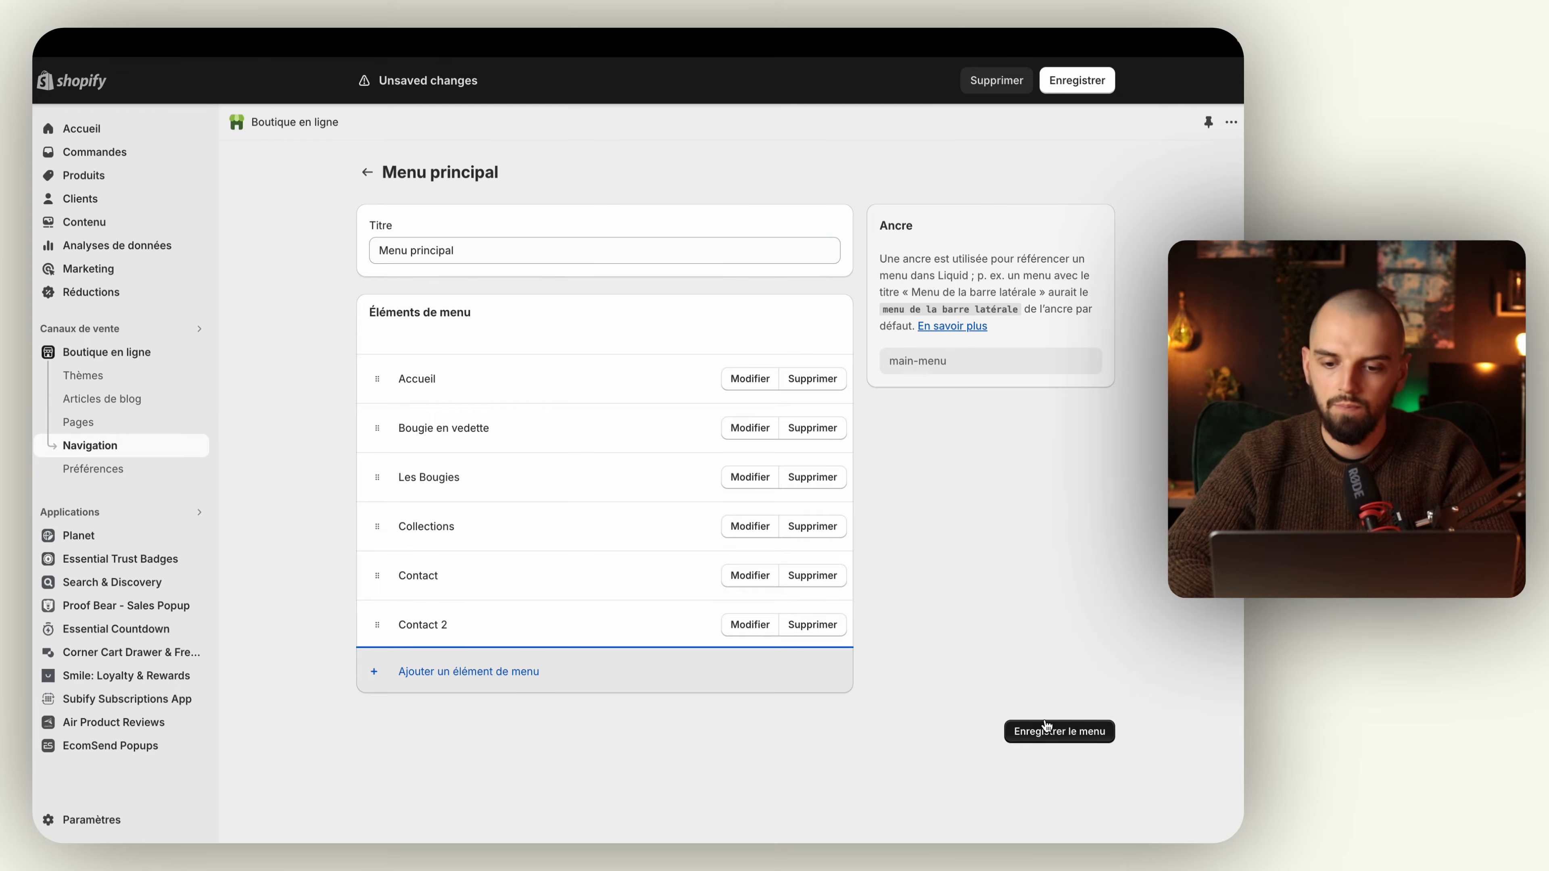
click(1031, 731)
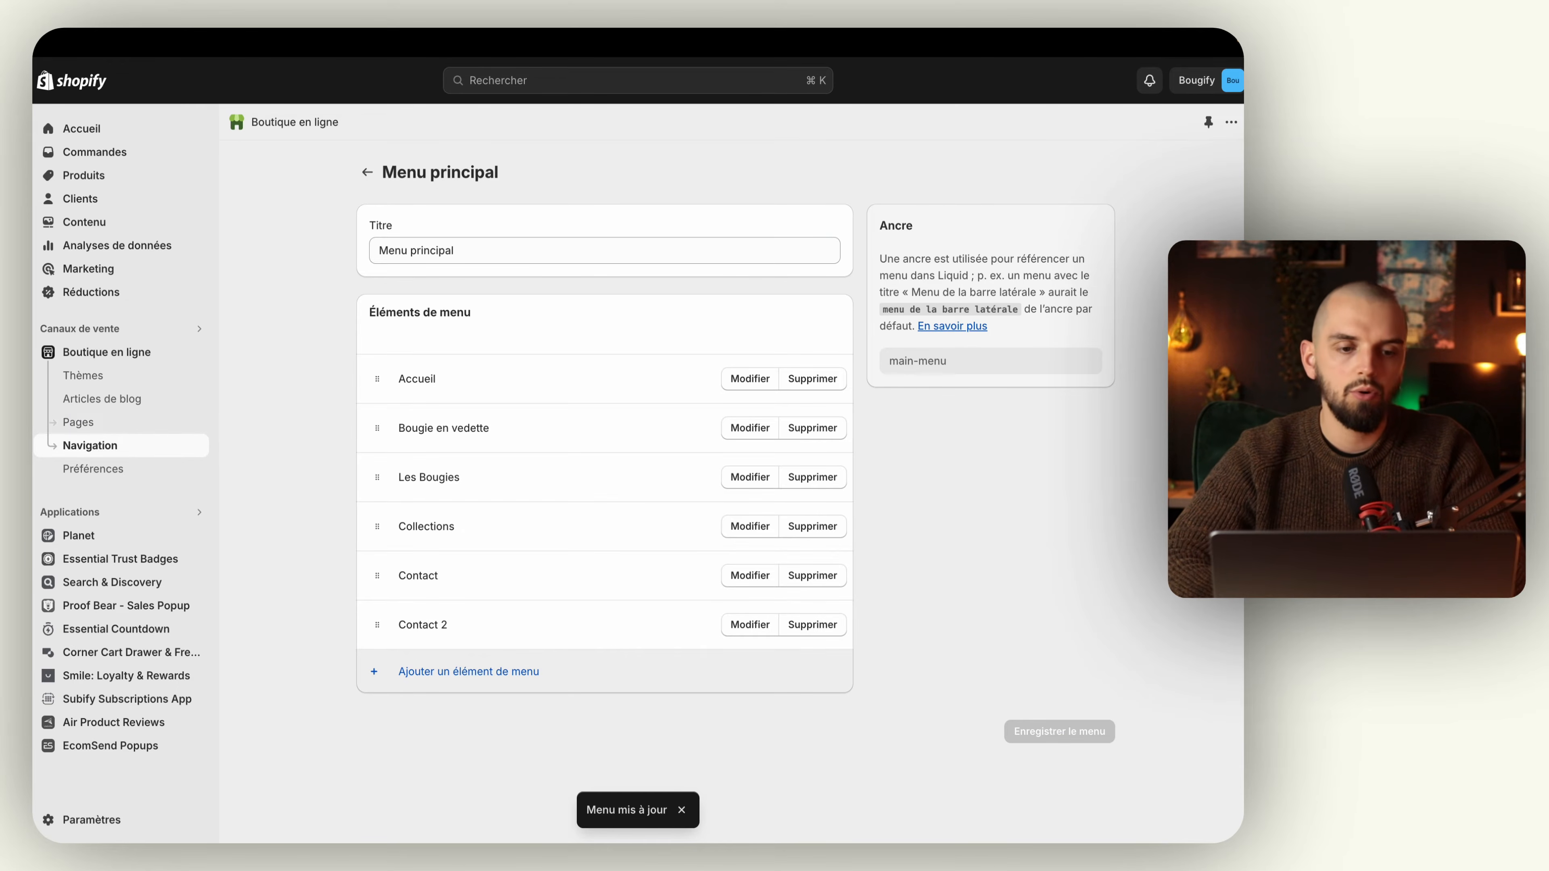
Step: Preview the storefront to check the menu links in its header and footer, close the older preview and return to the menu editor
click(196, 352)
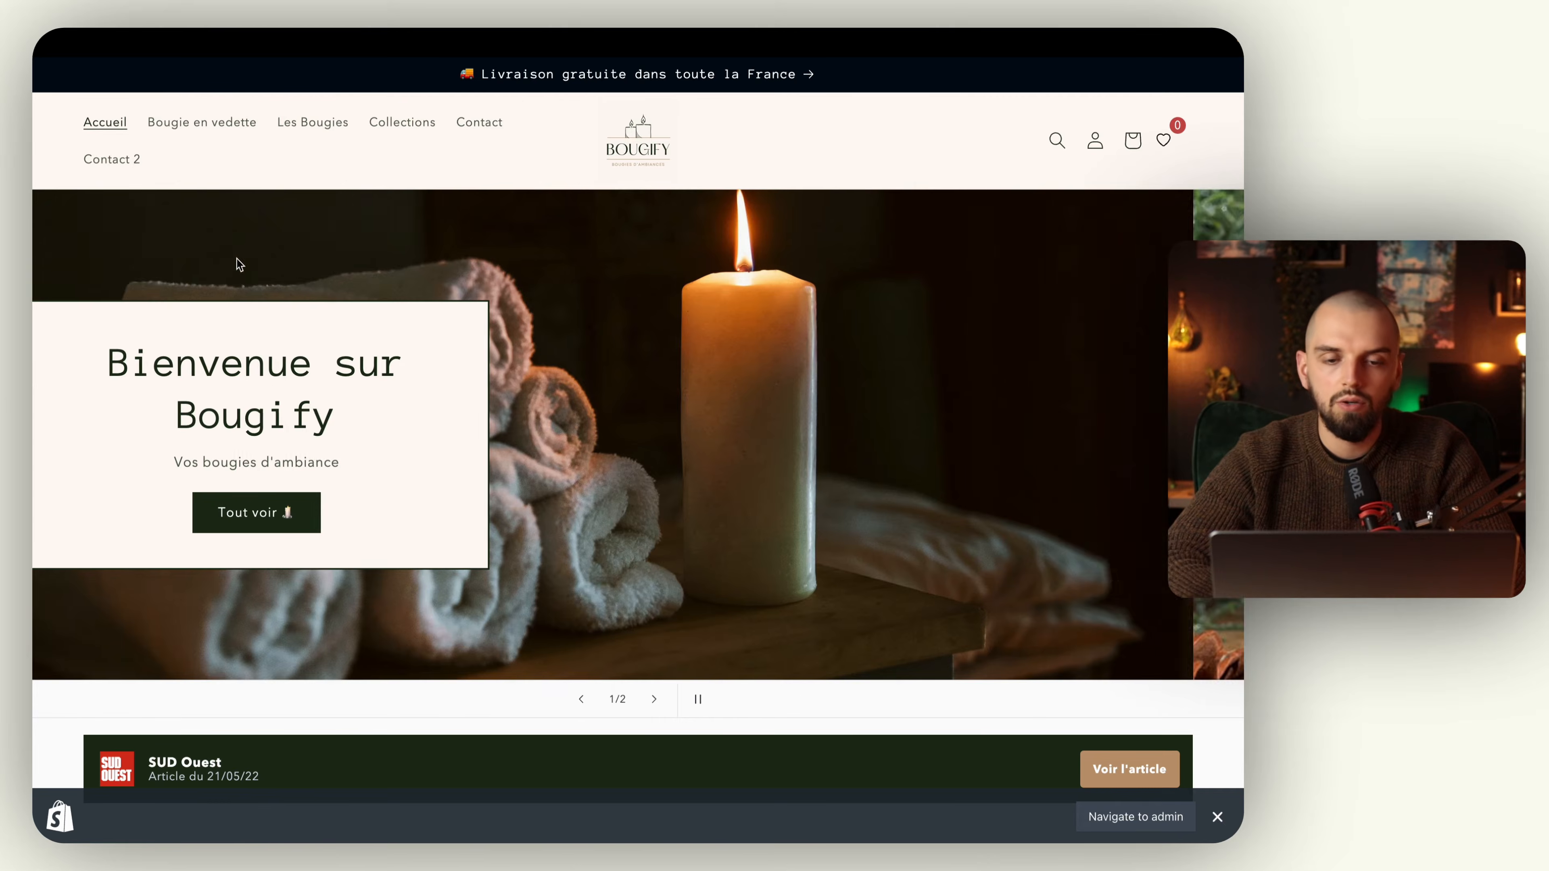
scroll(236, 256, down, 3)
scroll(236, 262, up, 3)
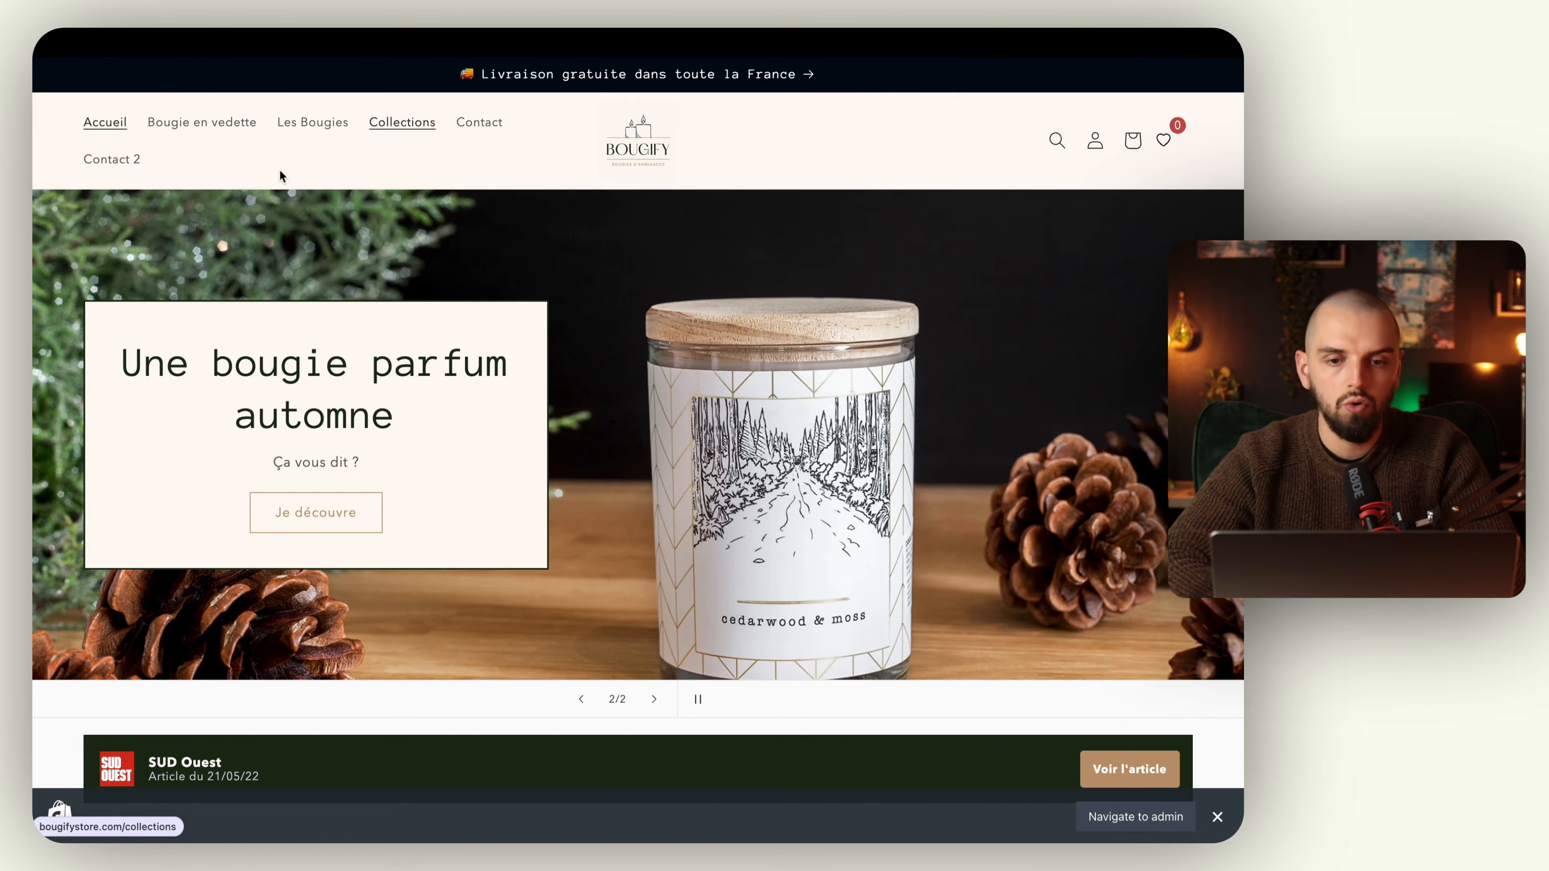
mouse_move(36, 390)
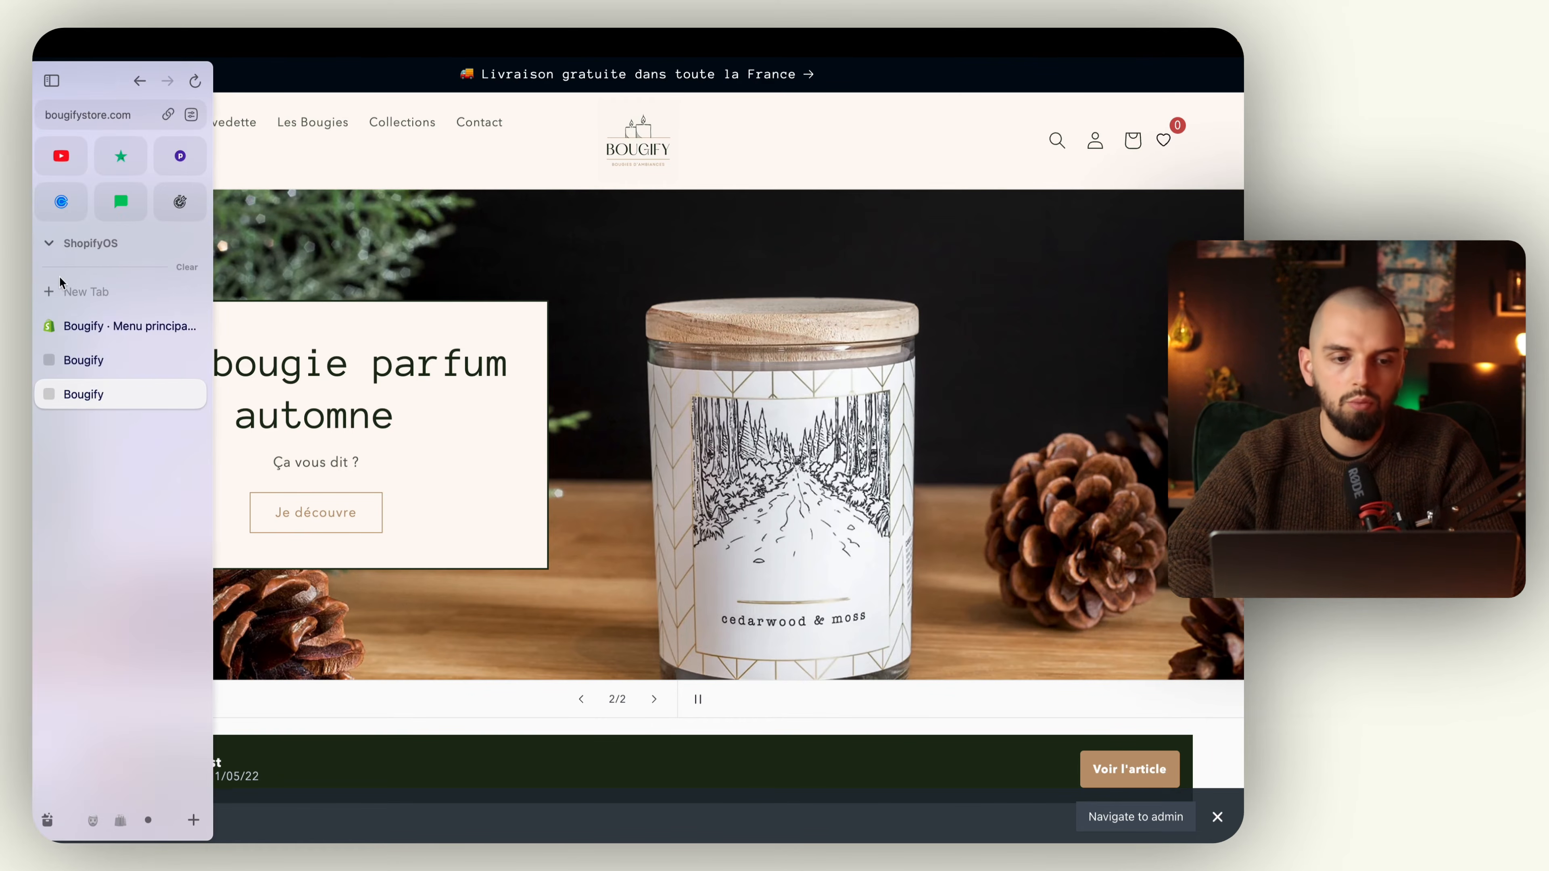
click(130, 358)
click(189, 360)
click(134, 327)
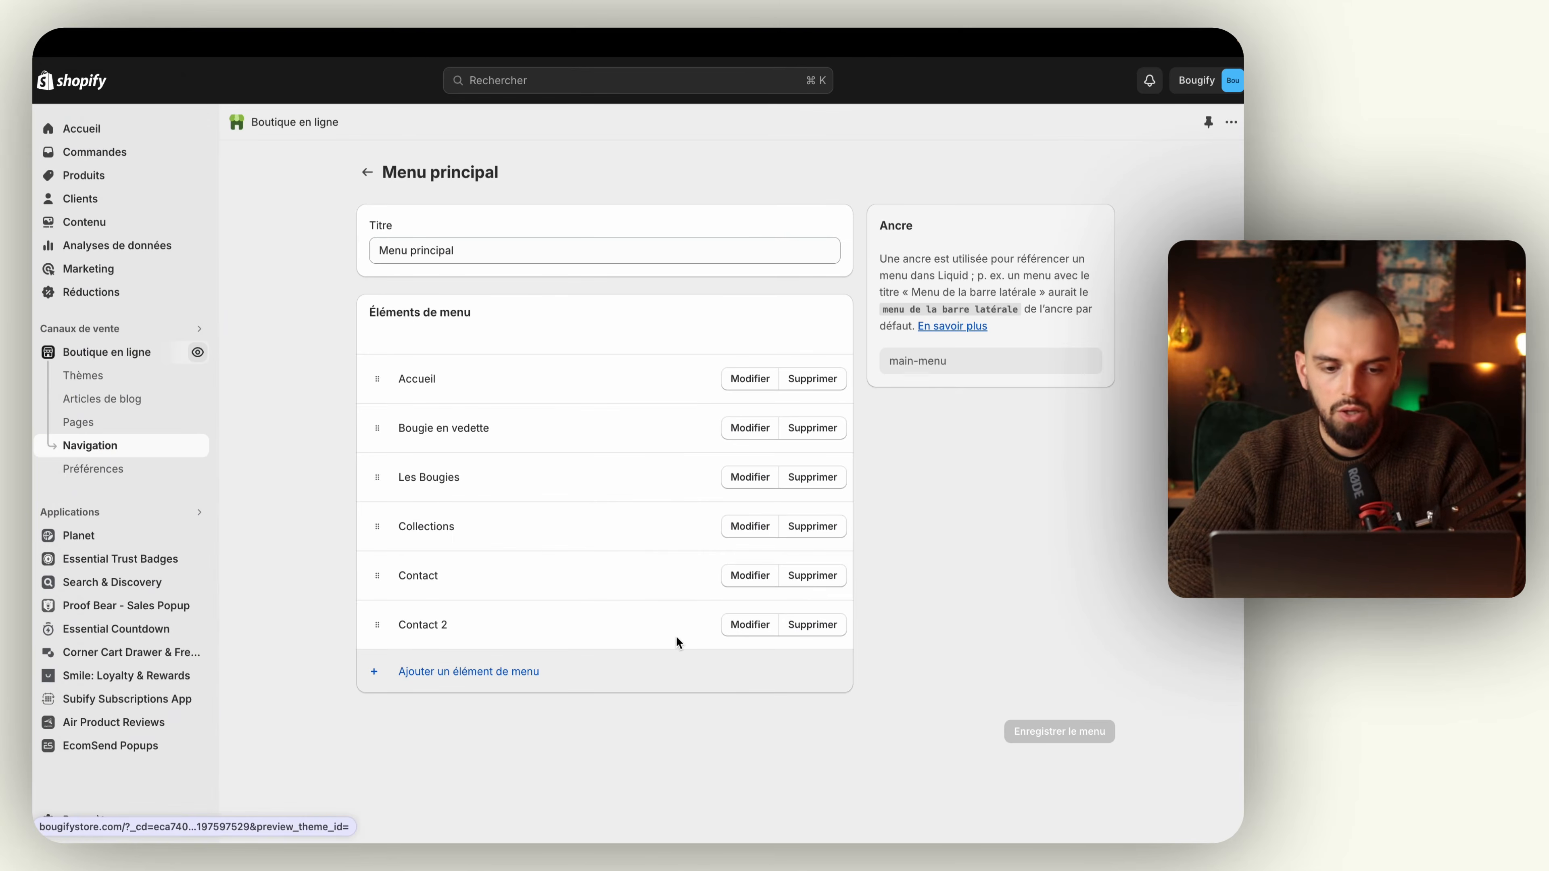
Step: Remove the Contact 2 item from the main menu and save the menu
click(814, 627)
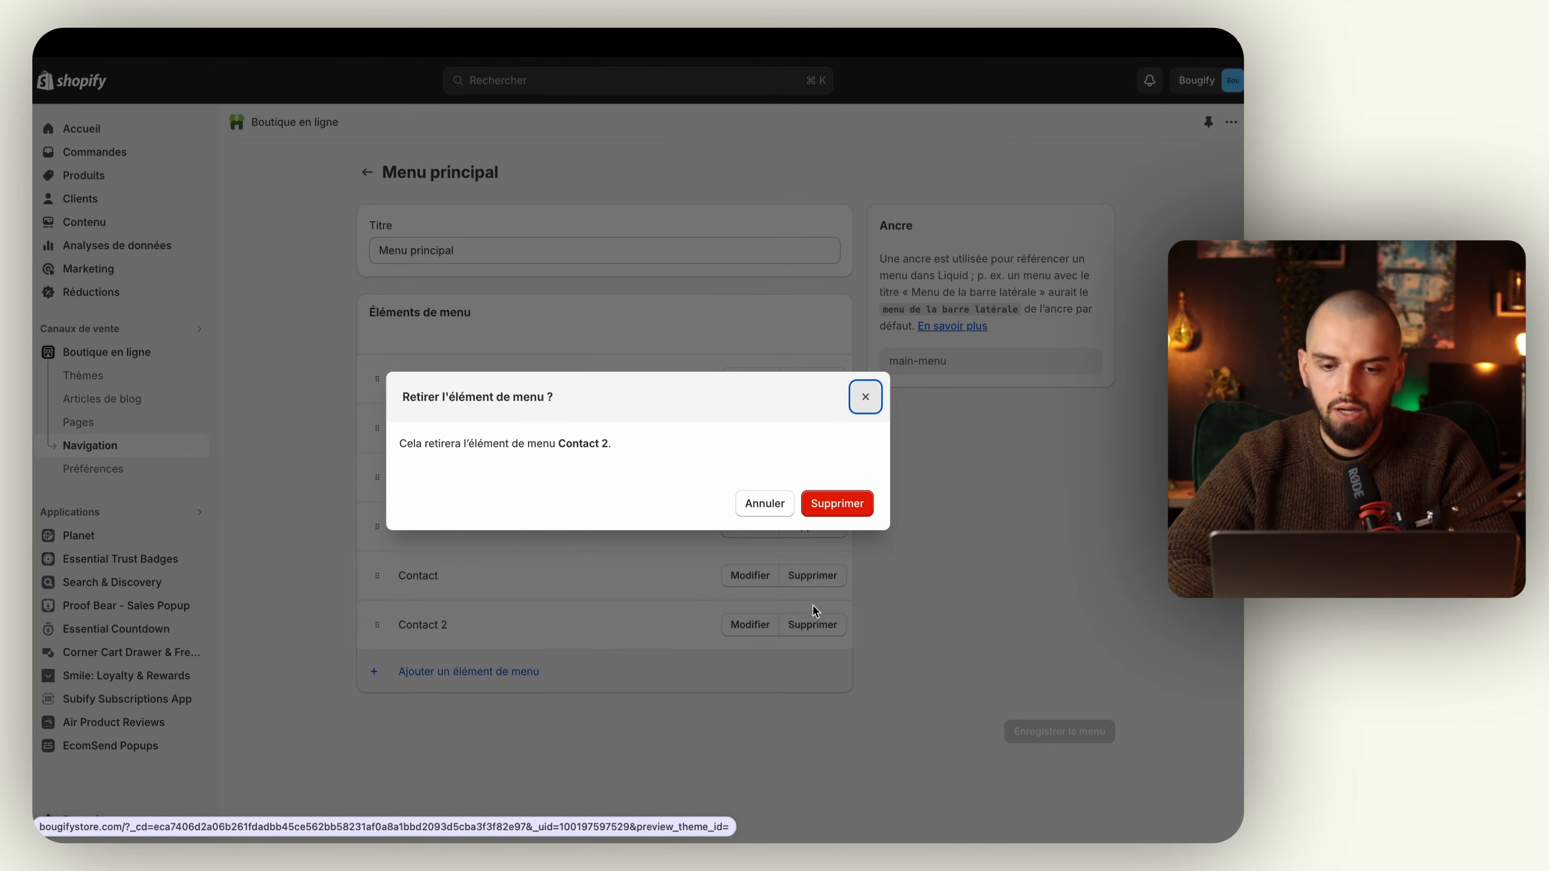
click(841, 510)
click(1091, 78)
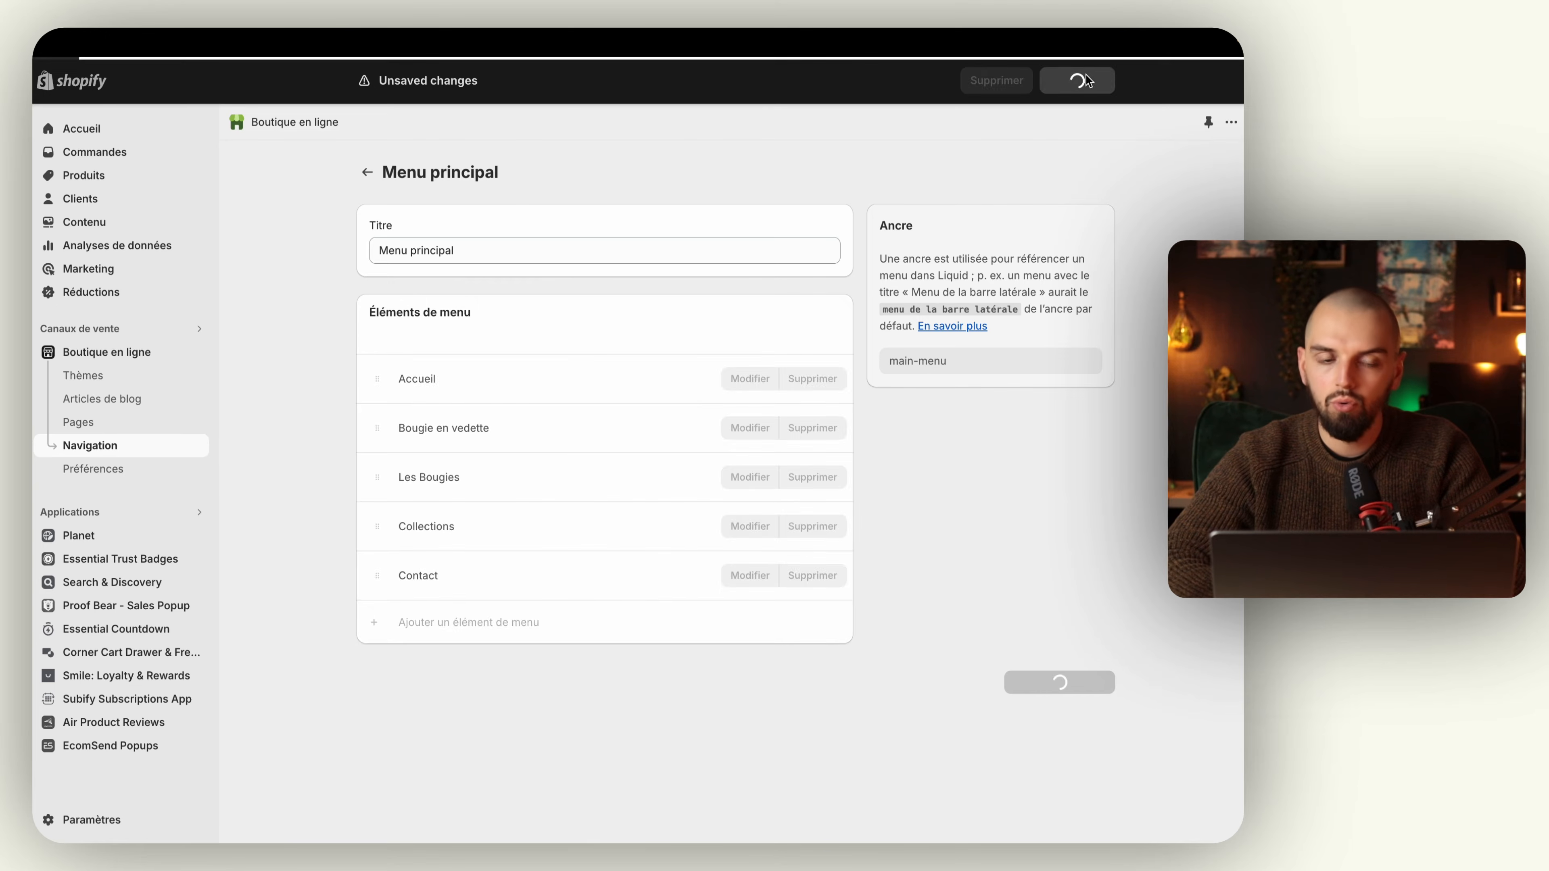
Step: Compare the header and footer menus in the already open storefront preview, and return to the main menu editor
click(105, 355)
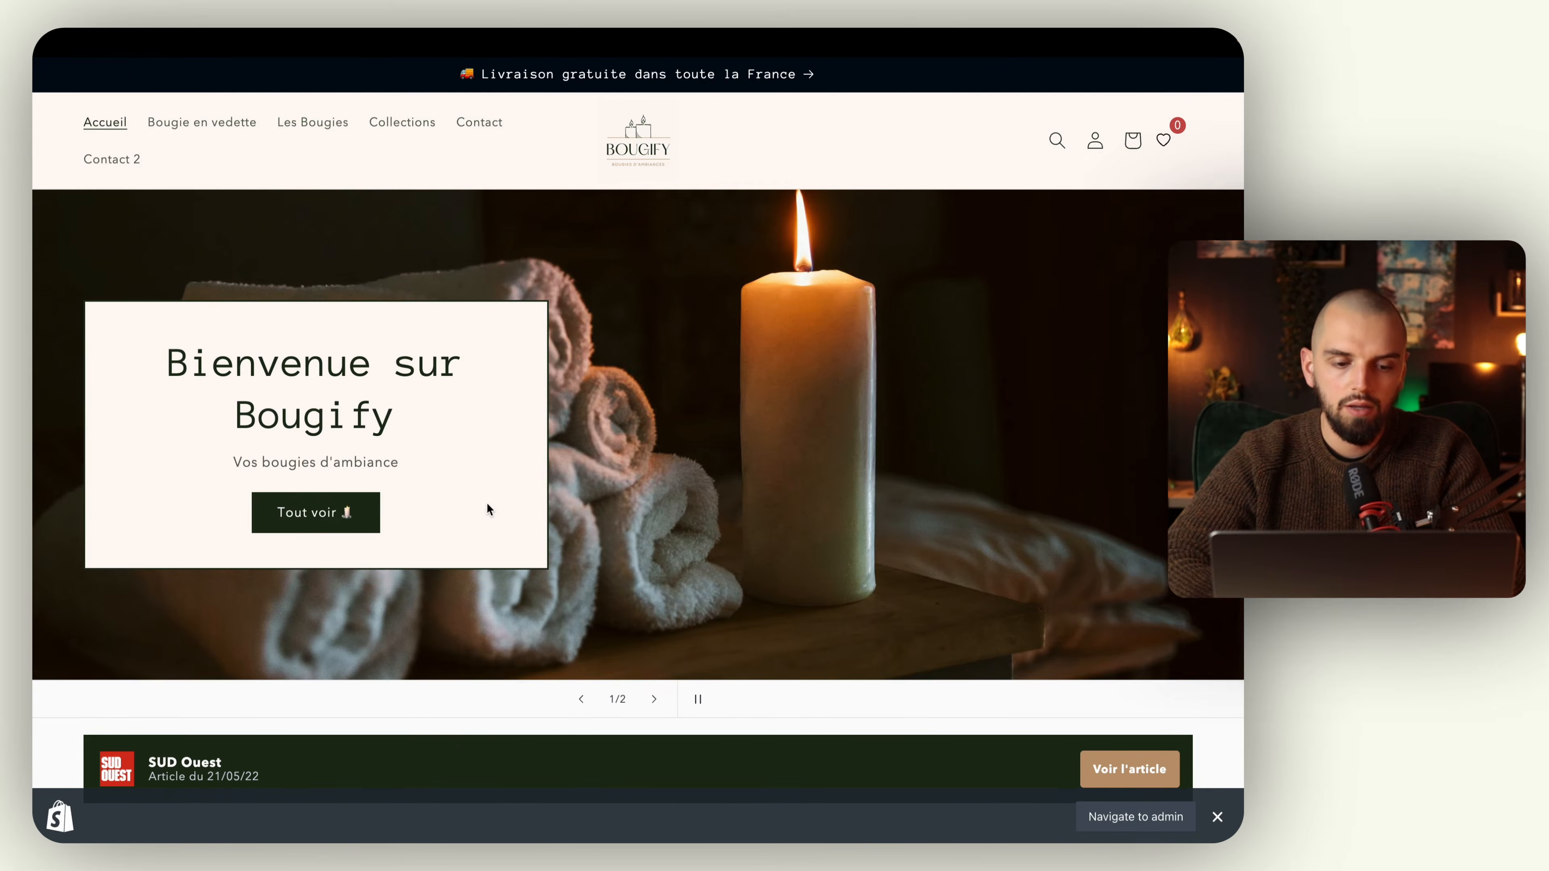
scroll(488, 507, down, 20)
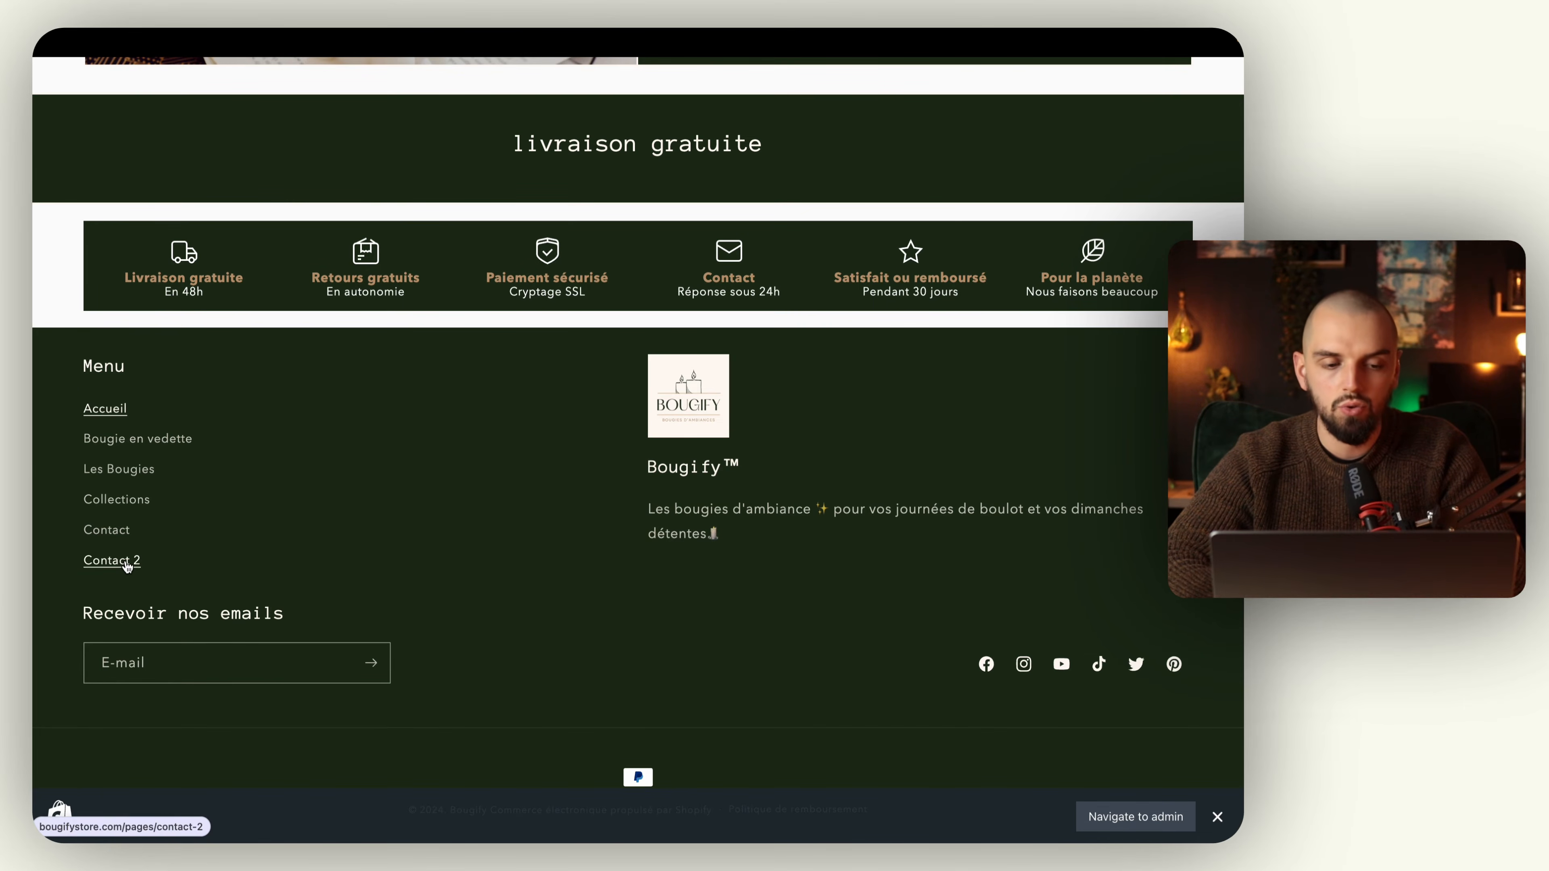
scroll(127, 566, up, 20)
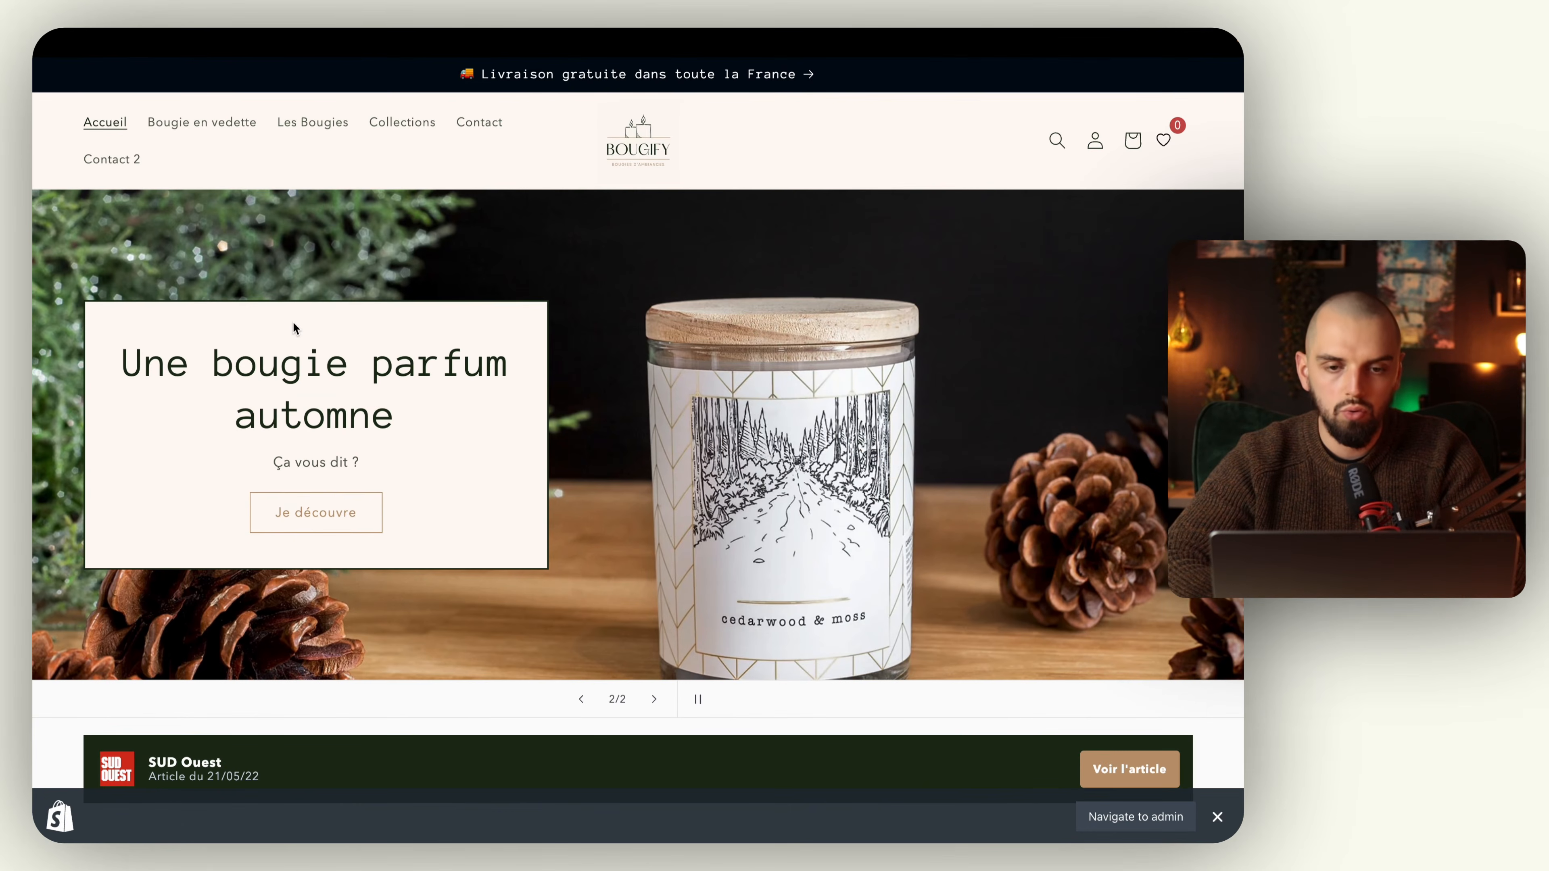
scroll(293, 322, down, 20)
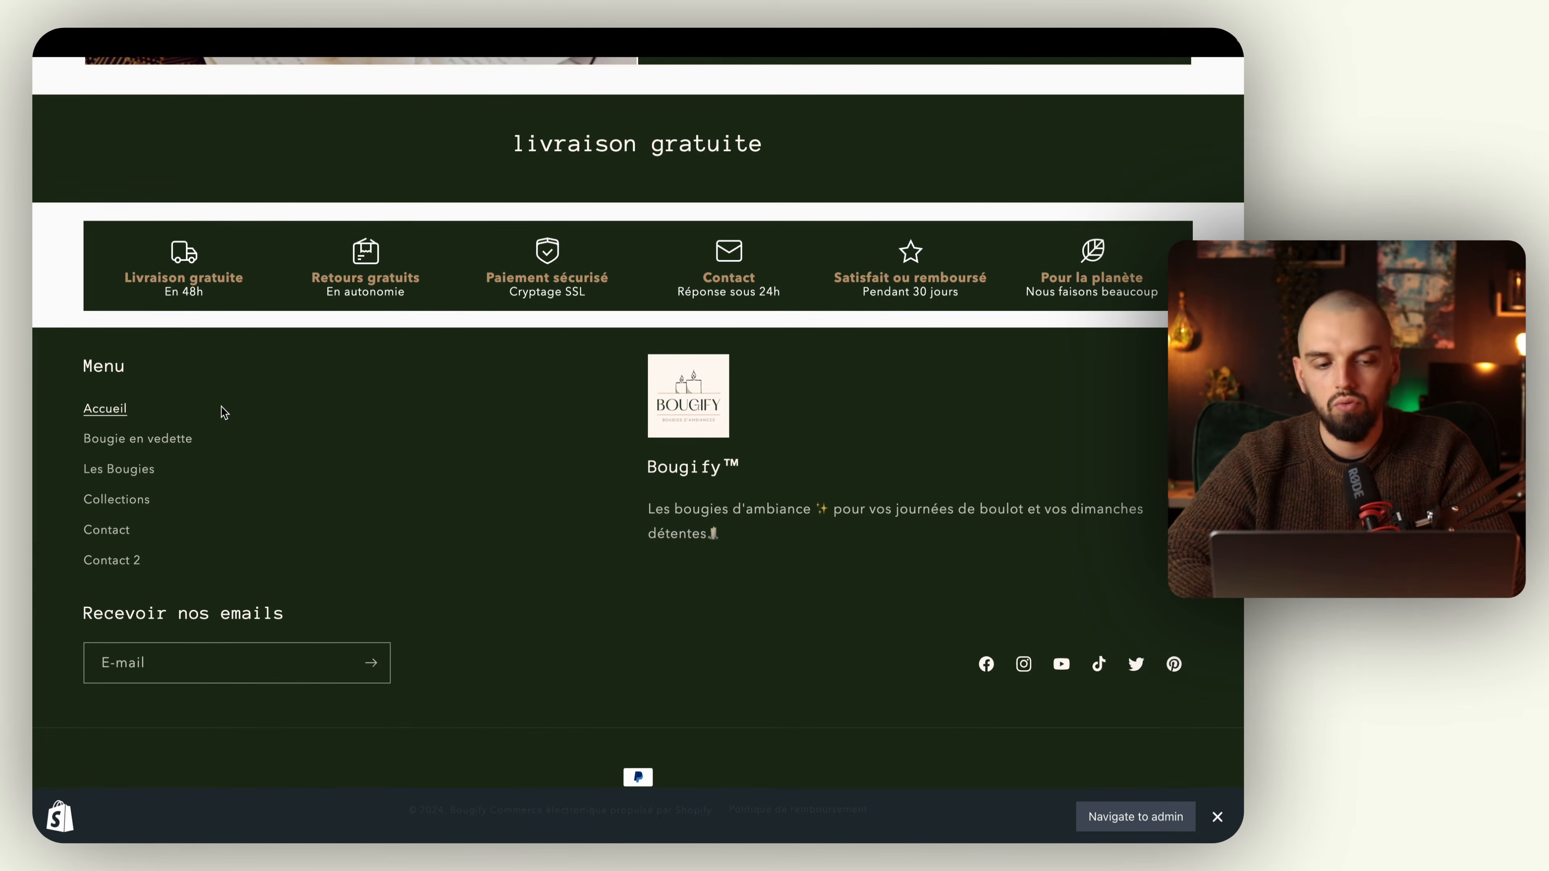
click(153, 327)
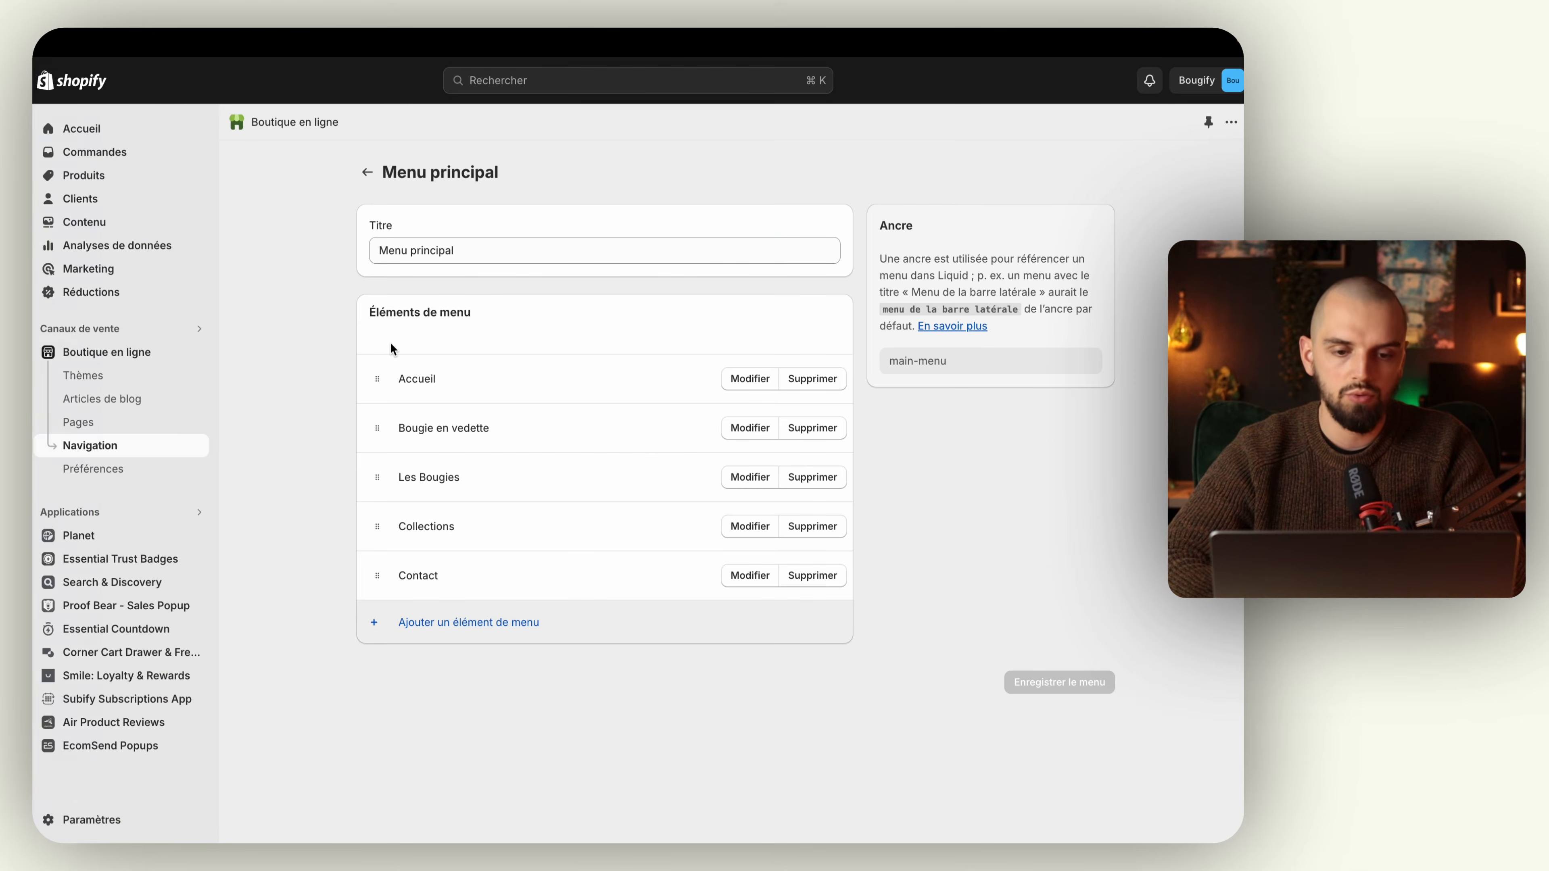
Step: Add a "Contact" item to Menu pied de page, linked to the Contact page
click(368, 173)
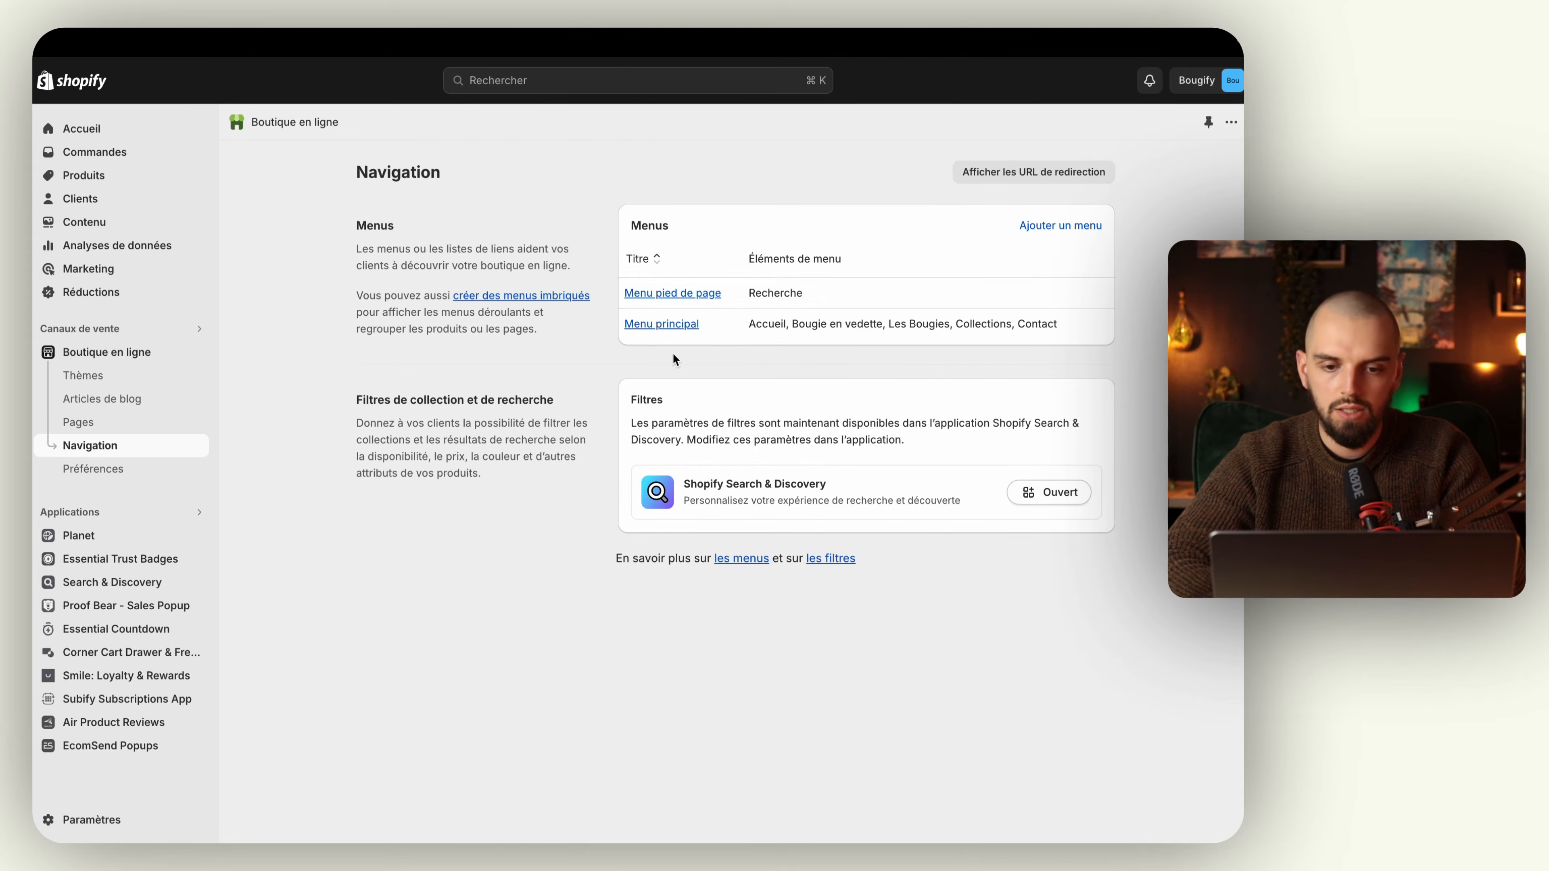
click(683, 294)
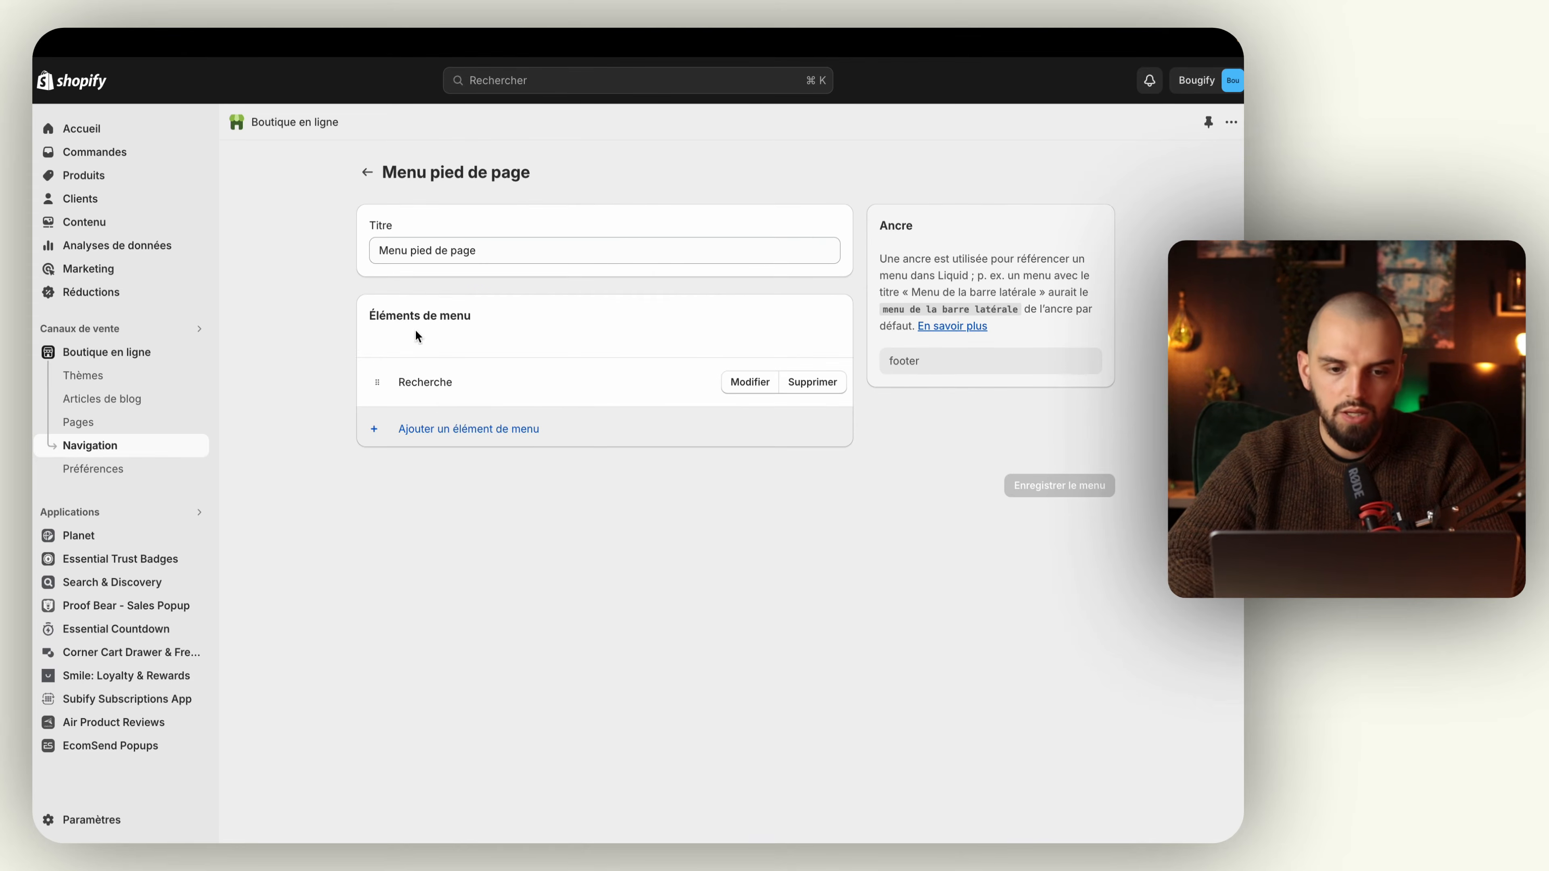
click(451, 427)
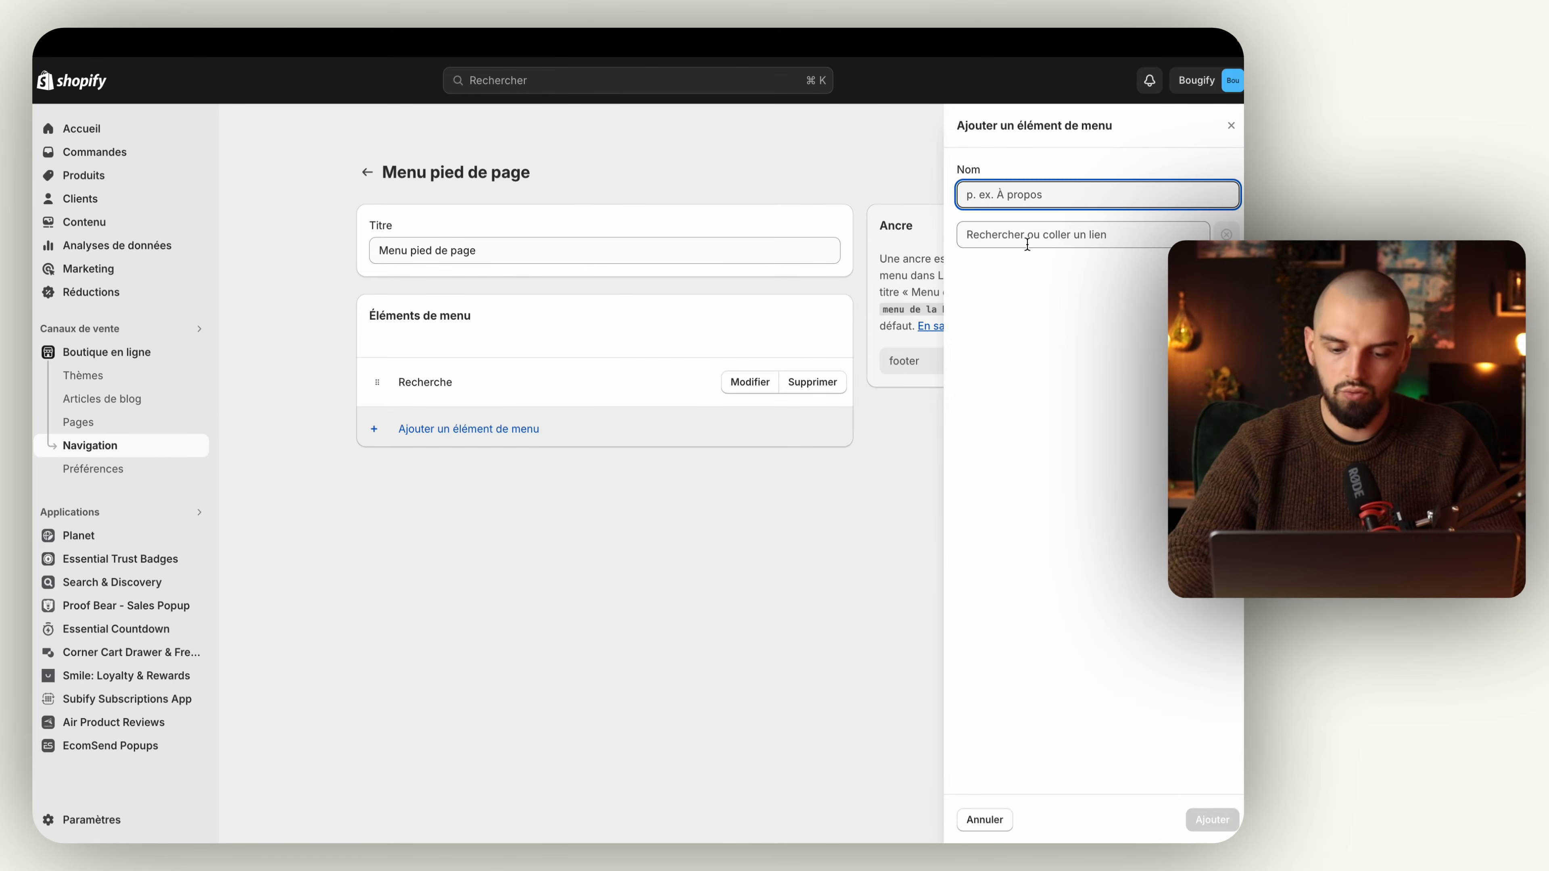
text(Contact)
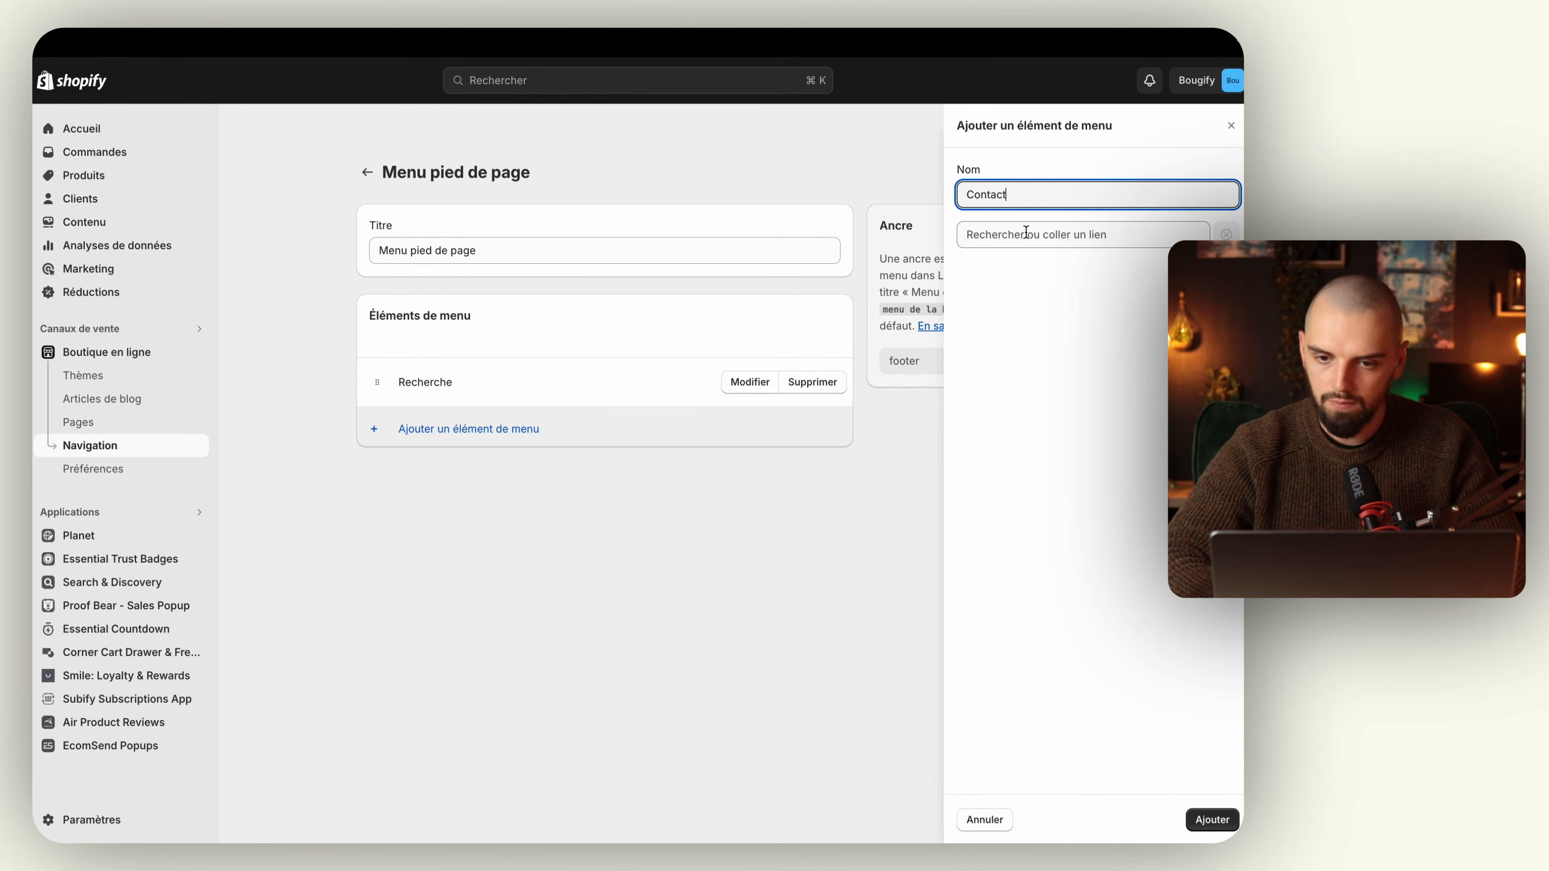
click(1014, 244)
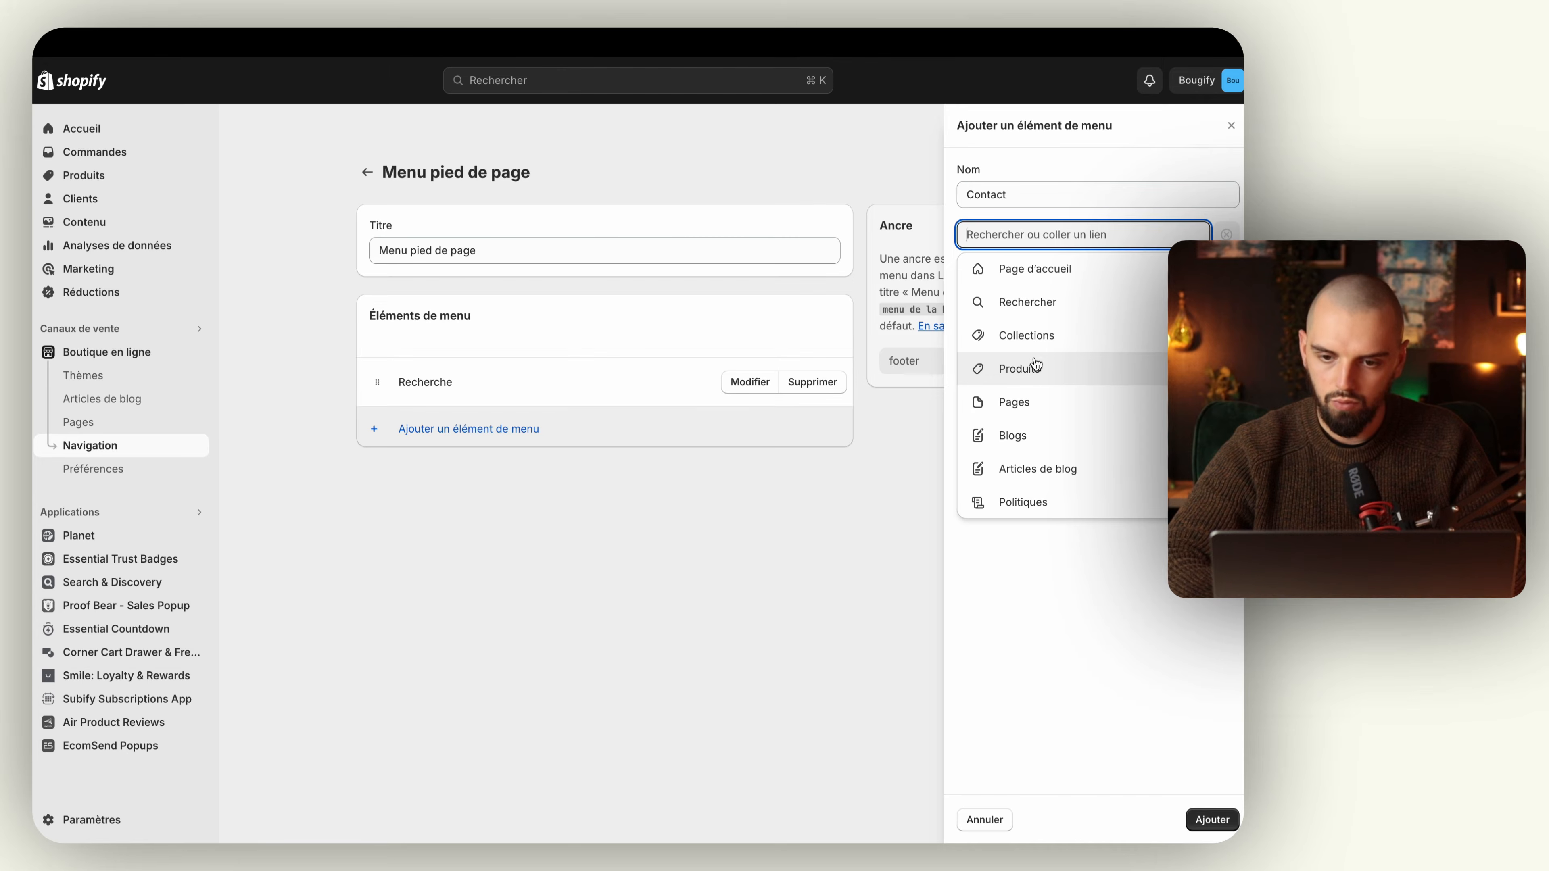
click(1033, 405)
click(1045, 314)
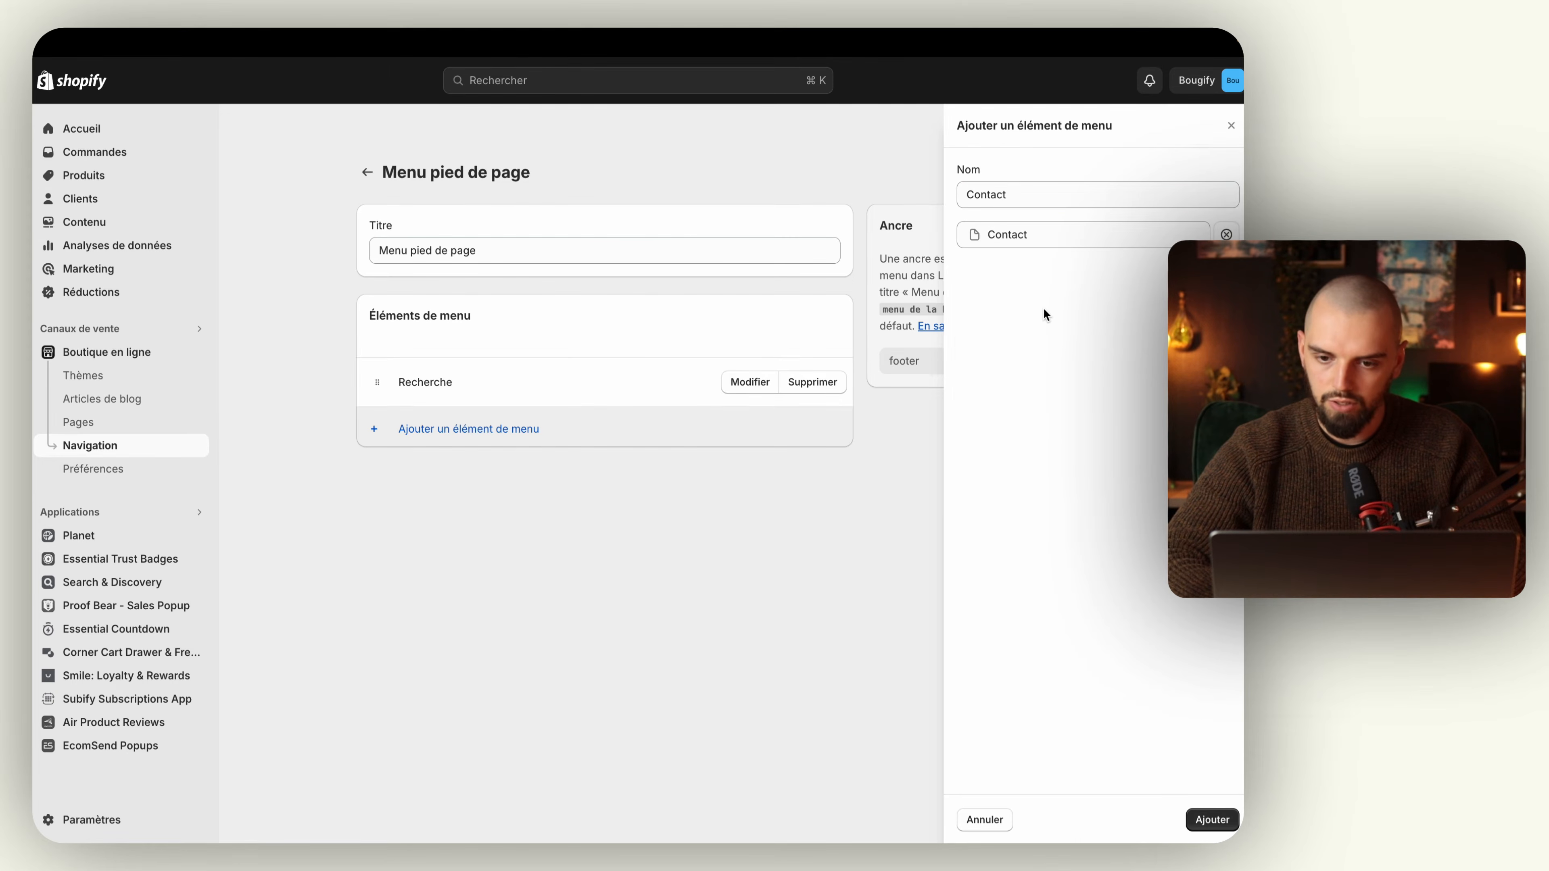
click(1218, 829)
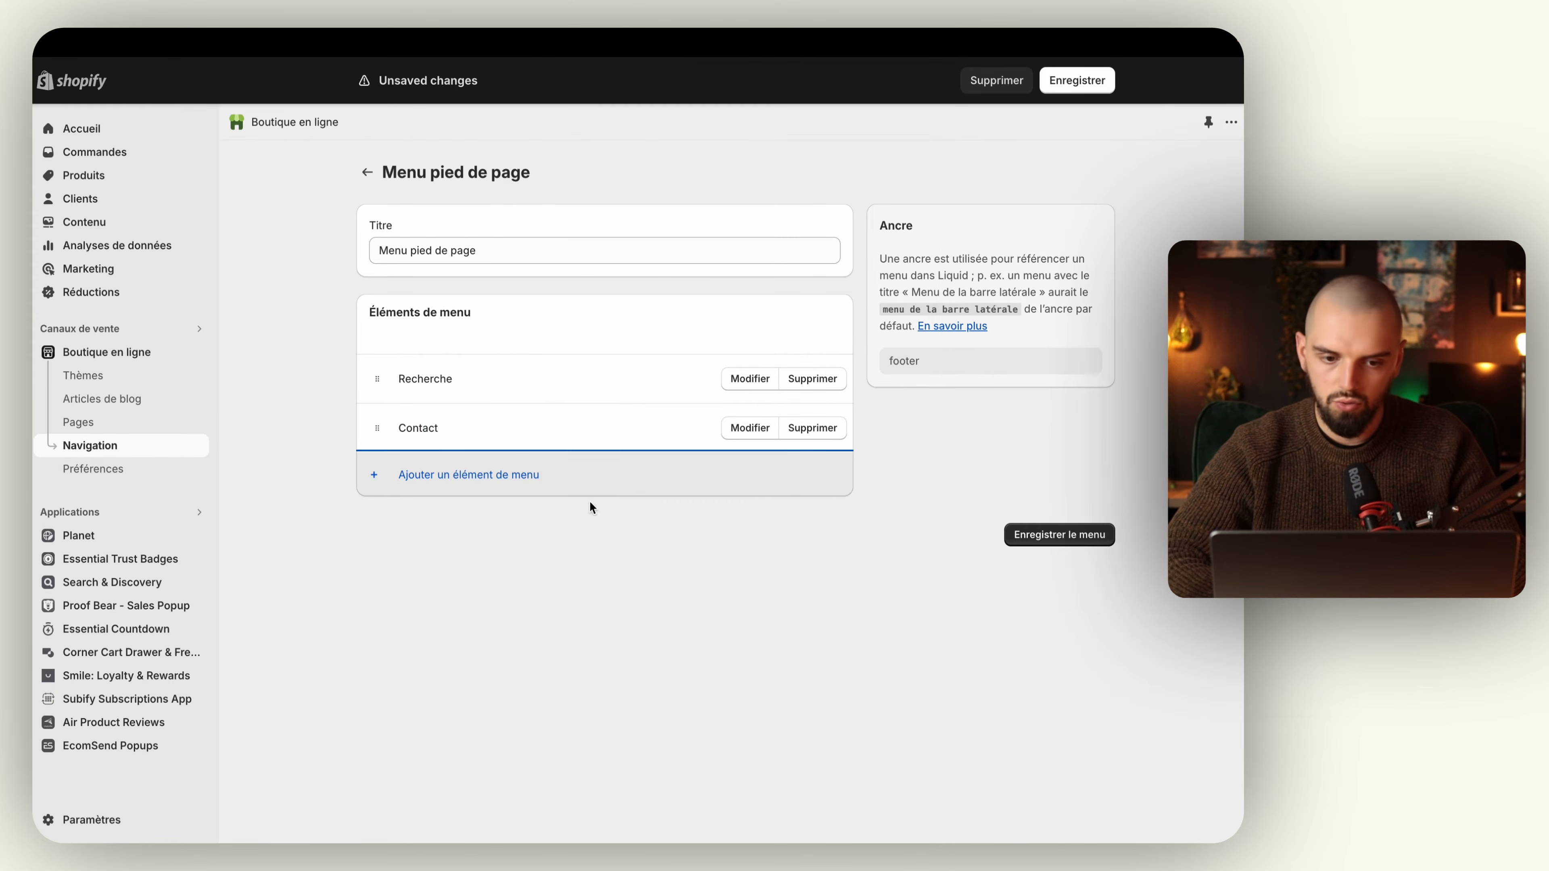
Step: Add a "Mentions légales" item to Menu pied de page, linked to the Refund Policy
click(500, 476)
text(Mentions légales)
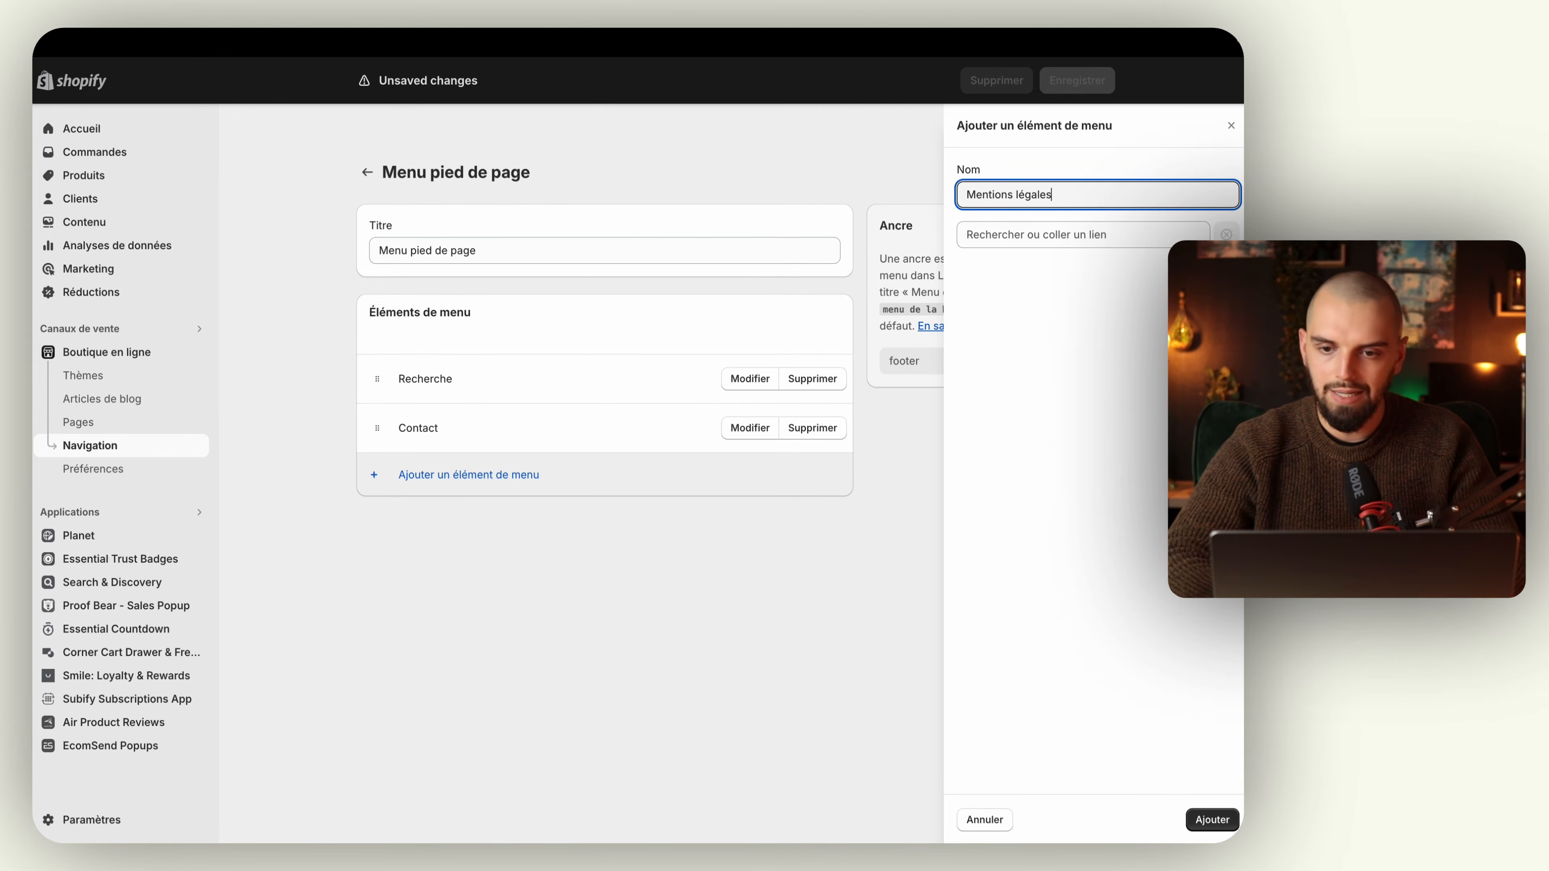
click(1109, 232)
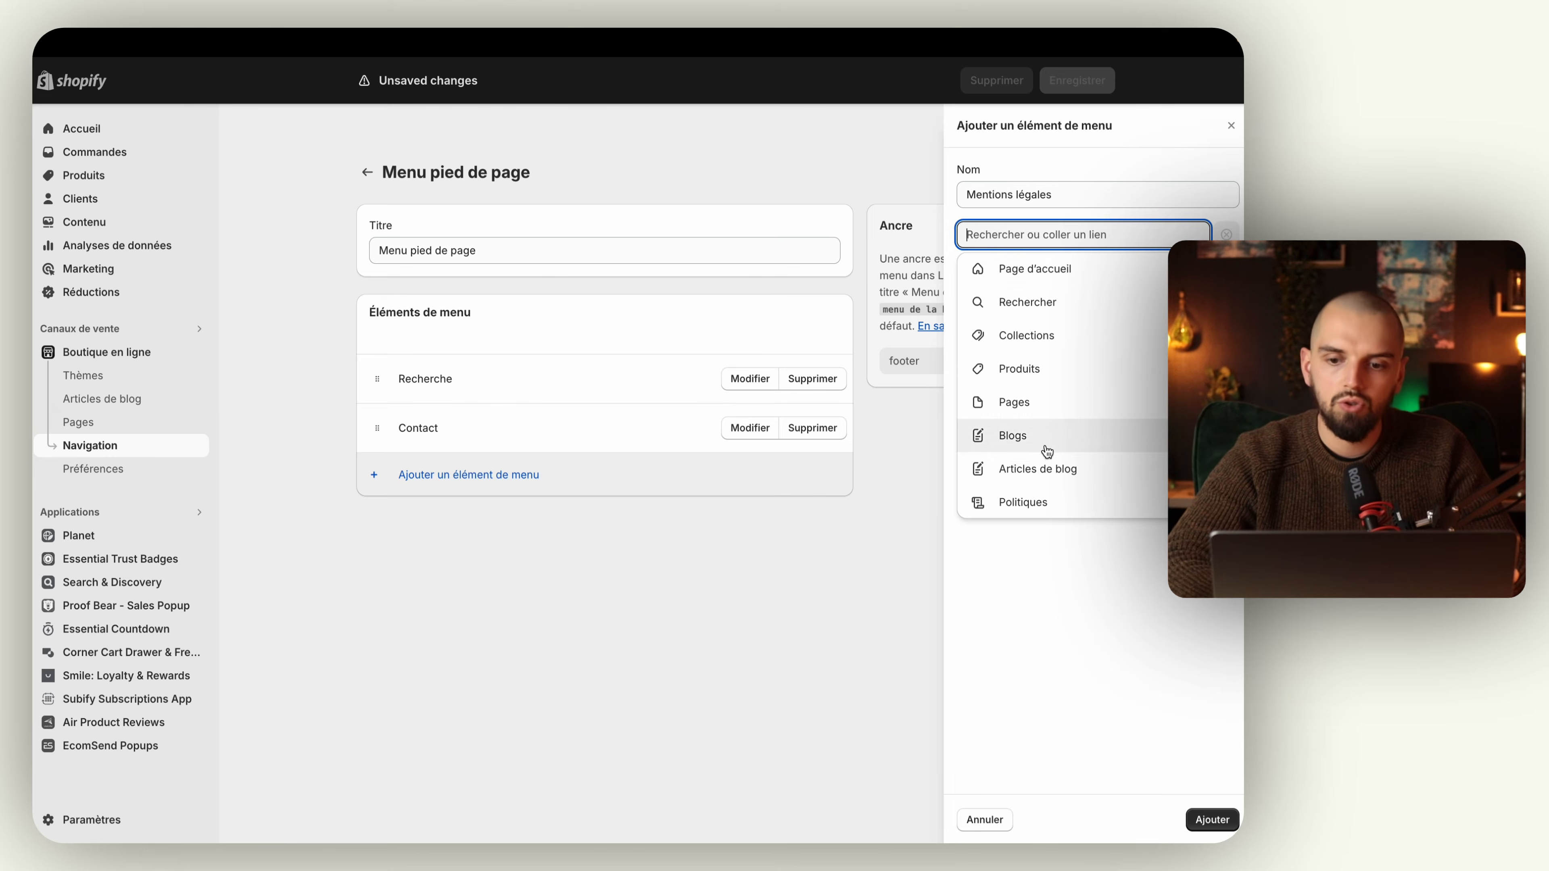
click(1041, 502)
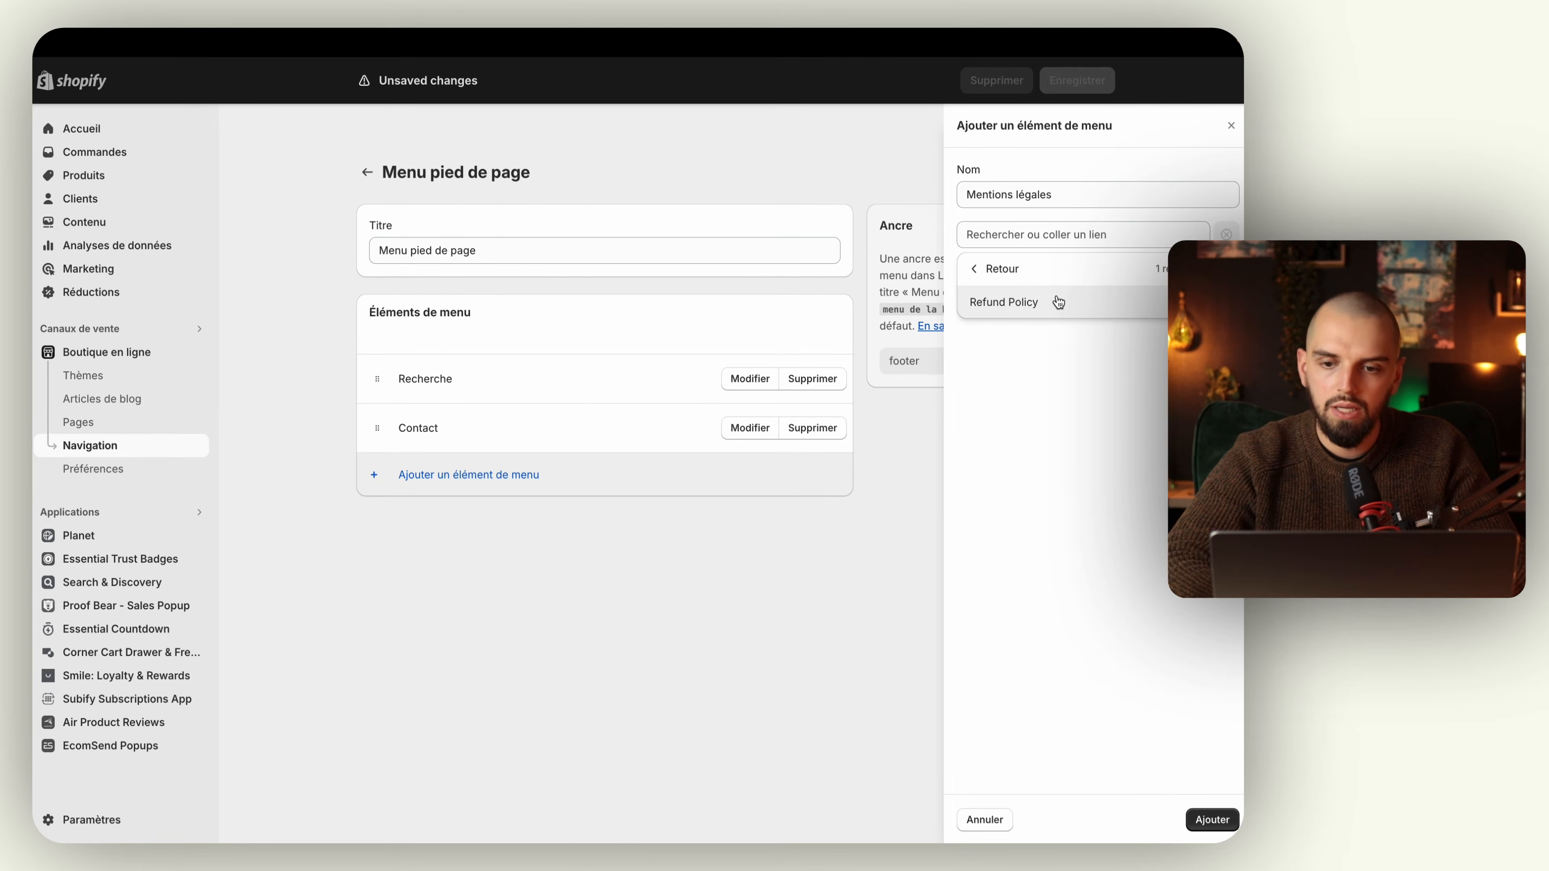
click(1059, 304)
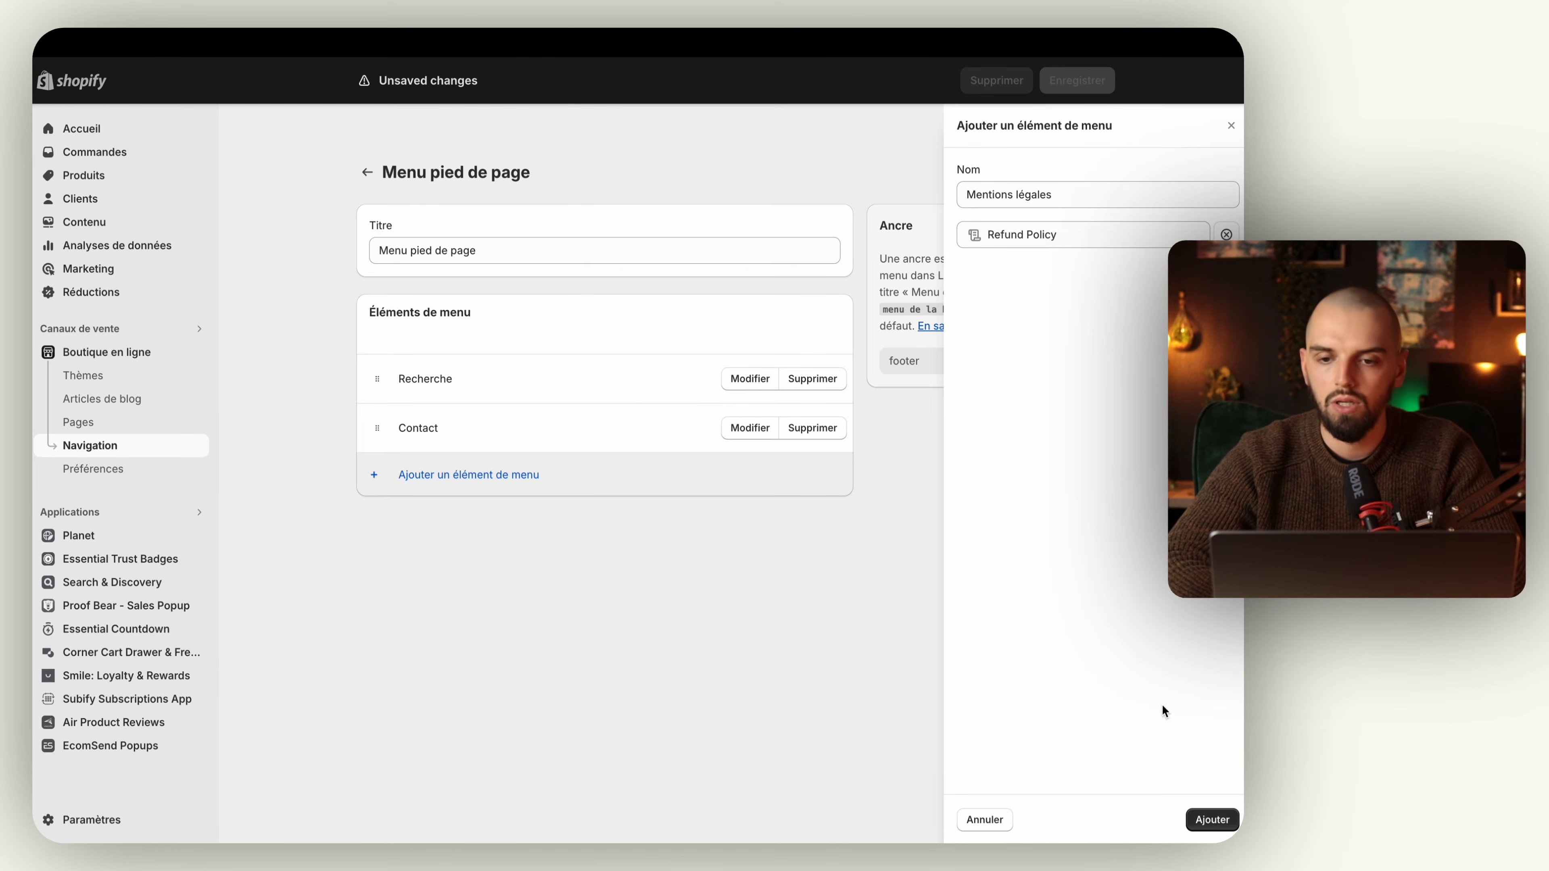
click(1211, 820)
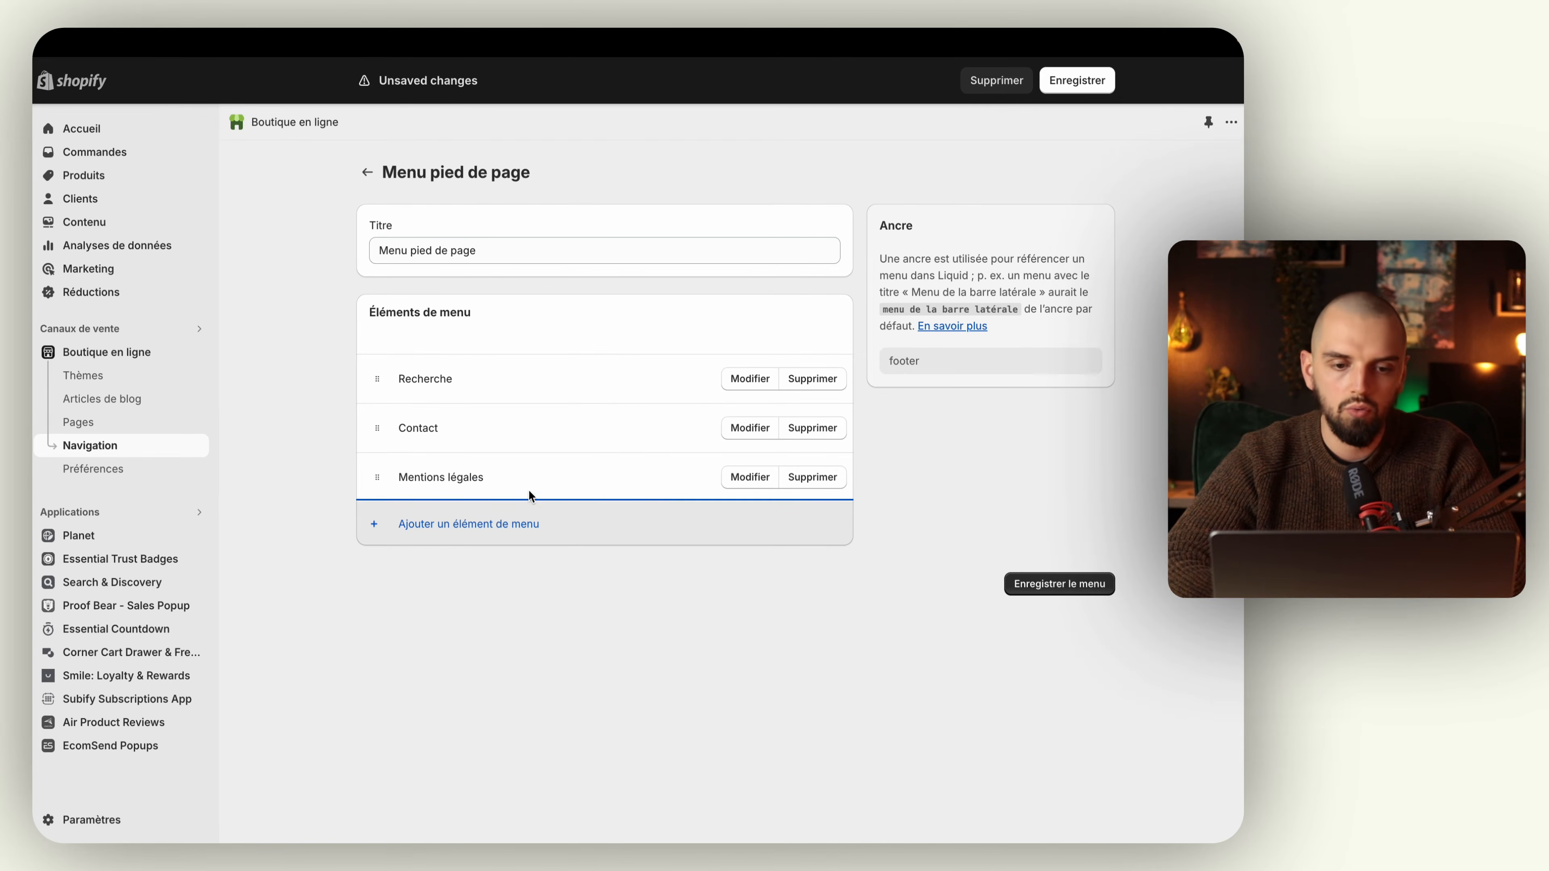
Step: Add an "À propos" item to Menu pied de page, linked to the Wishlist page
click(510, 580)
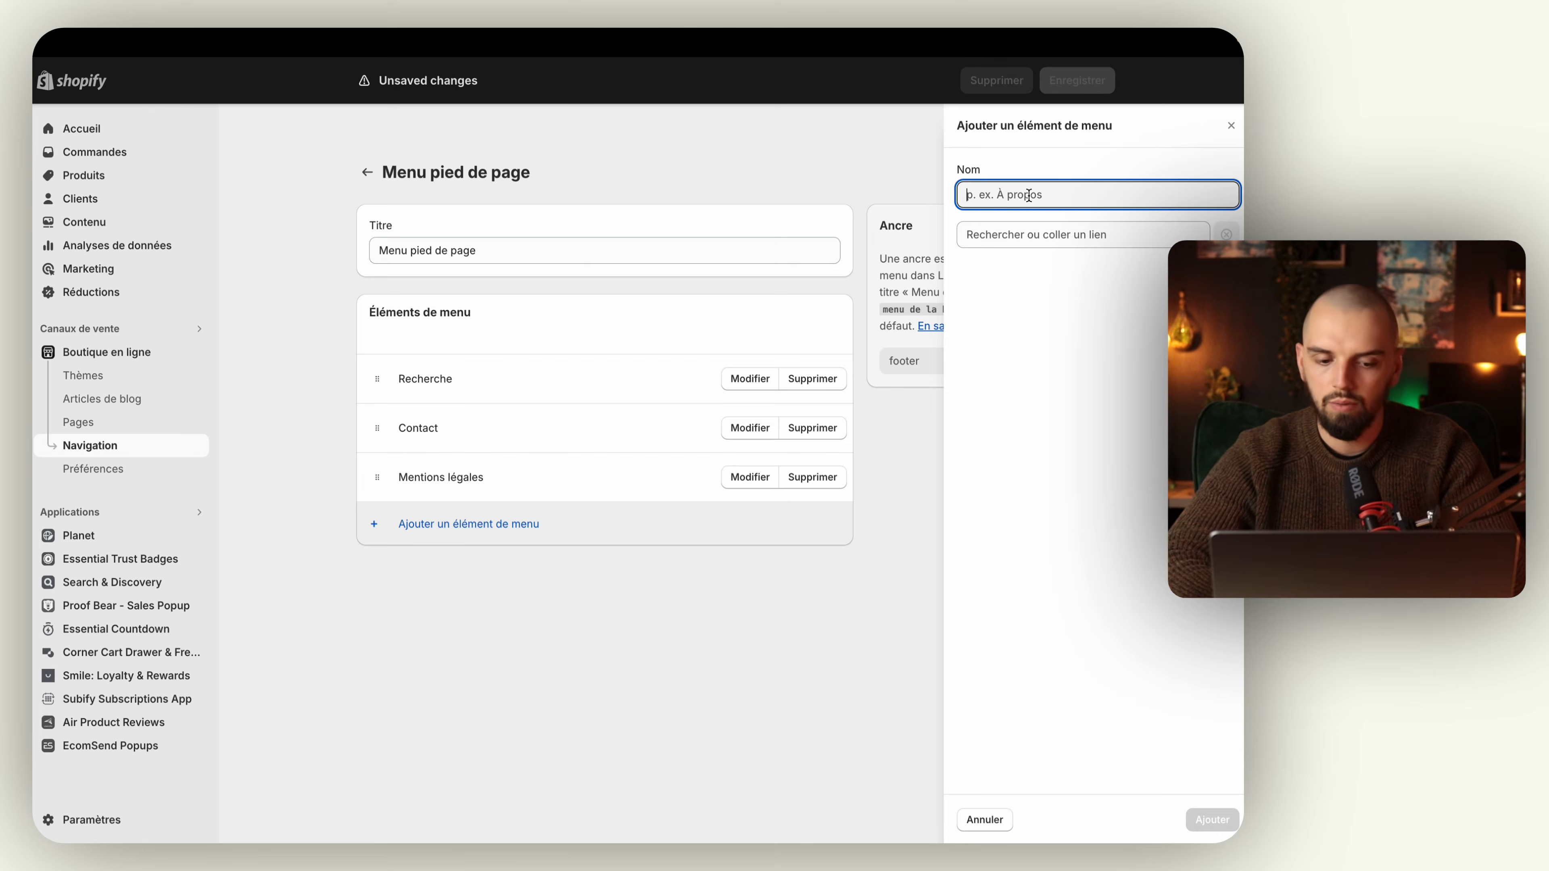
text(À propo)
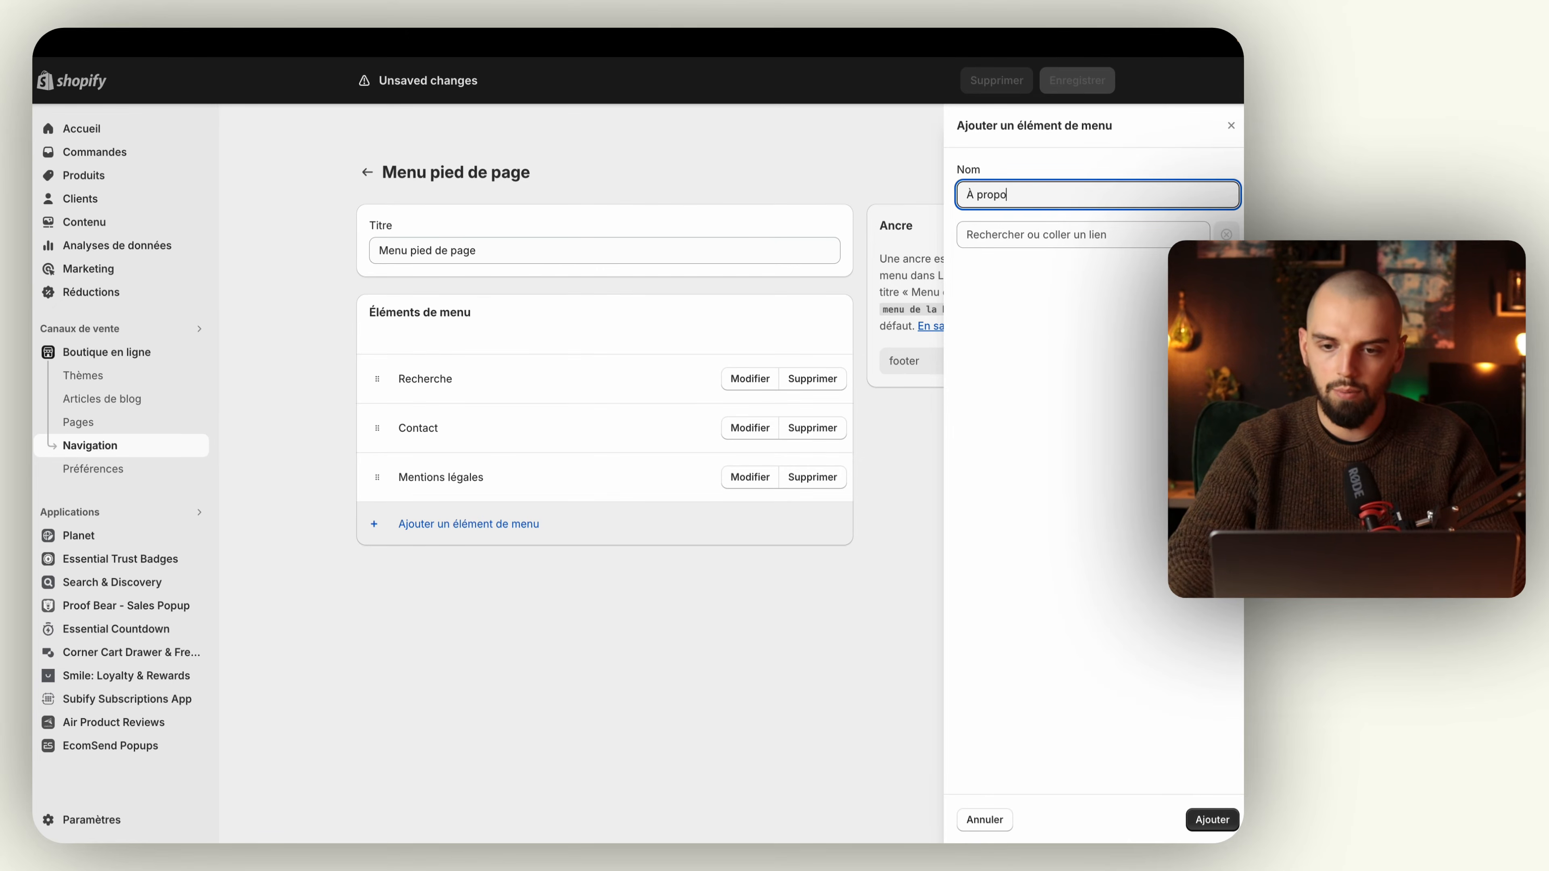
text(s)
click(1079, 235)
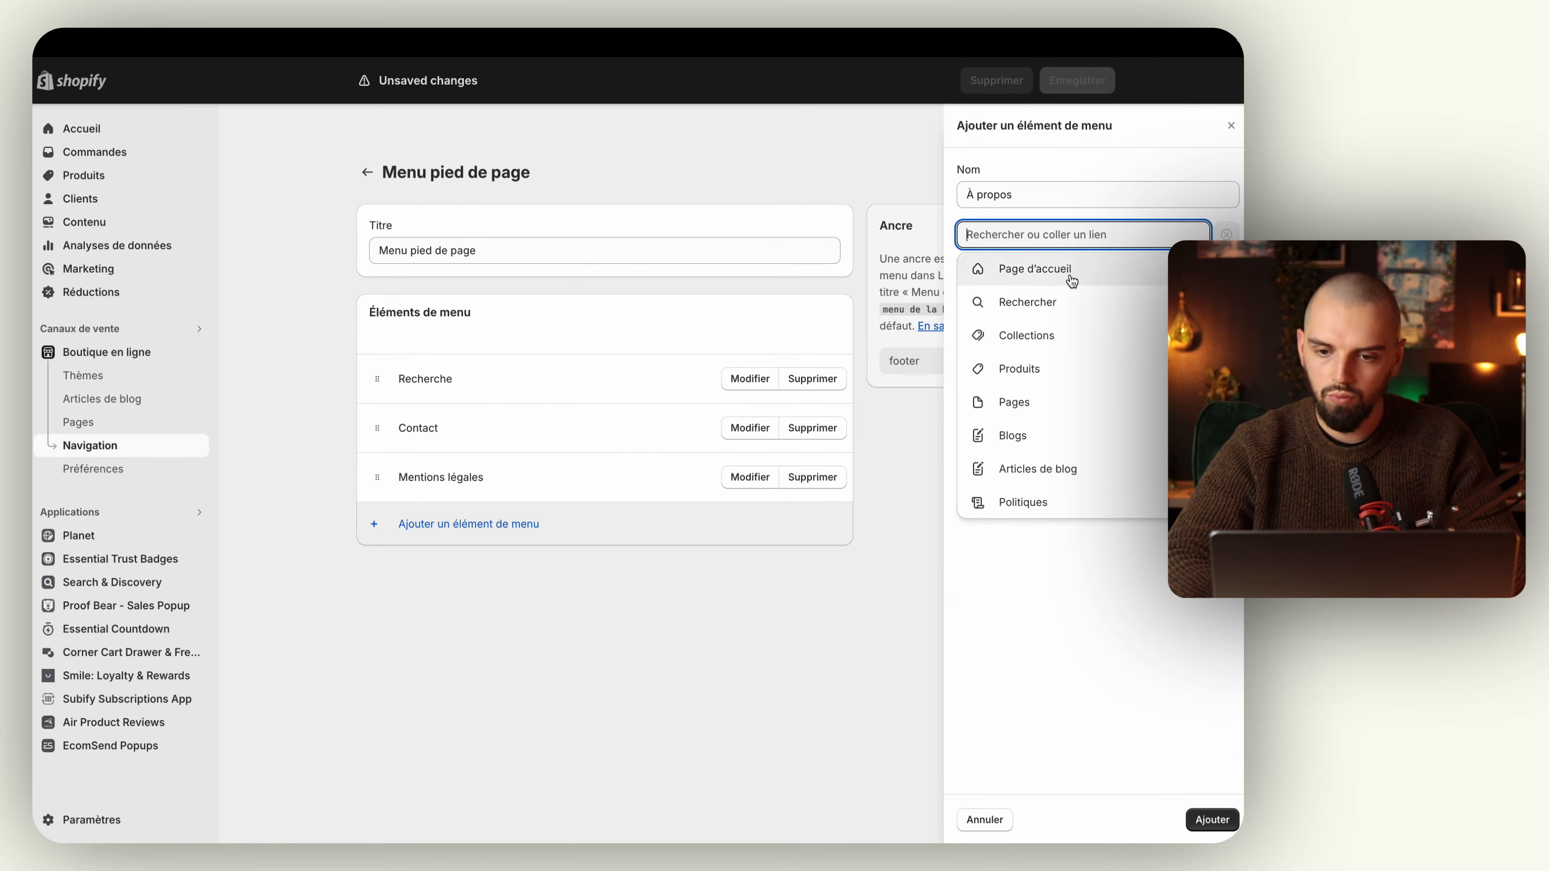
click(1044, 413)
click(971, 273)
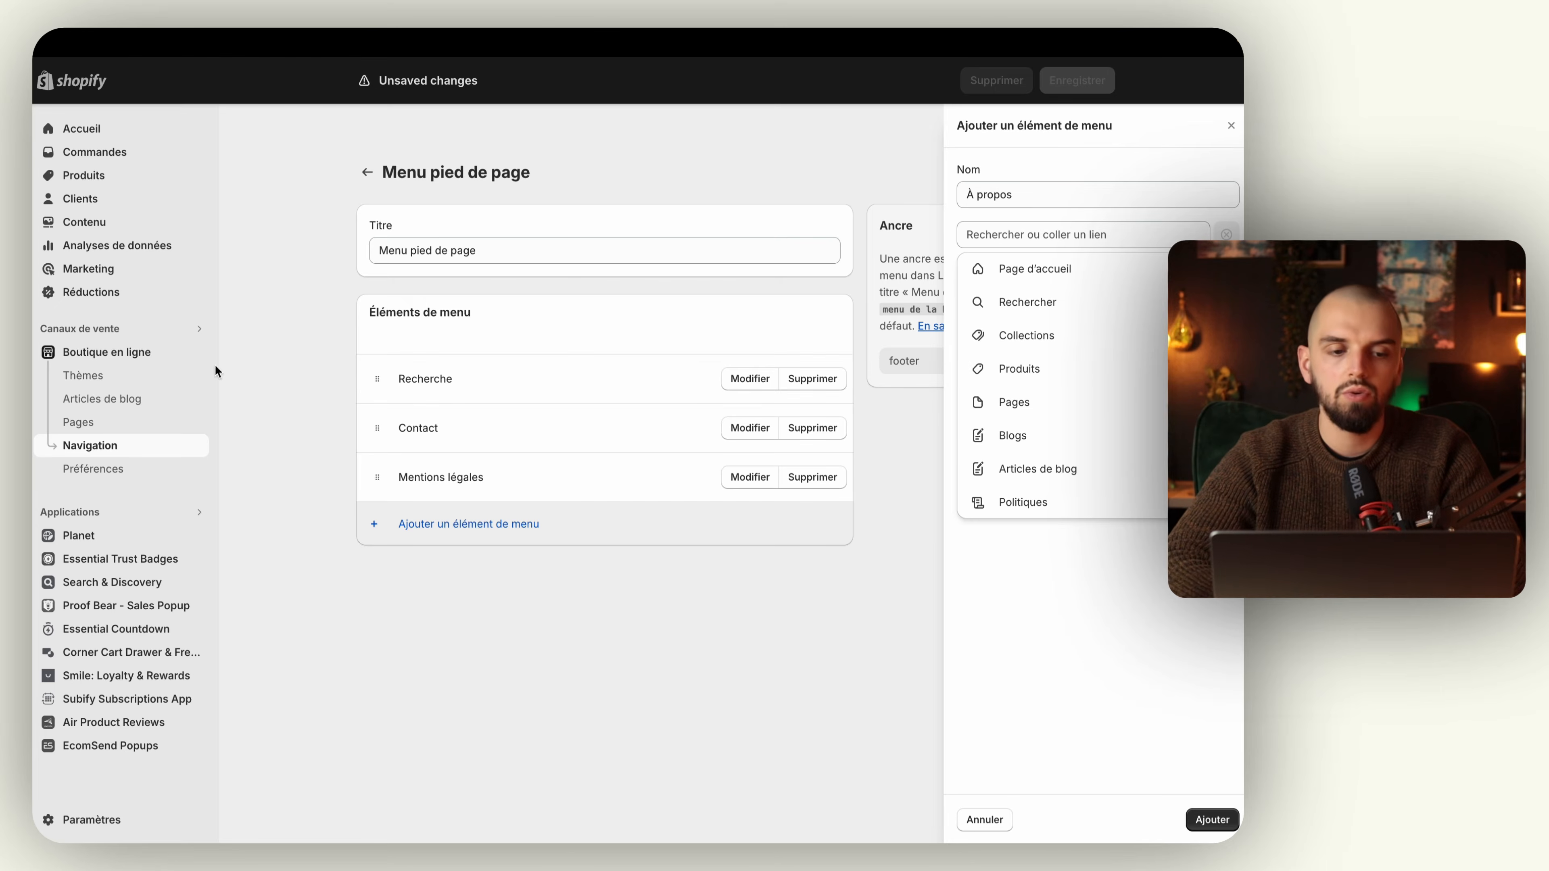
click(1037, 409)
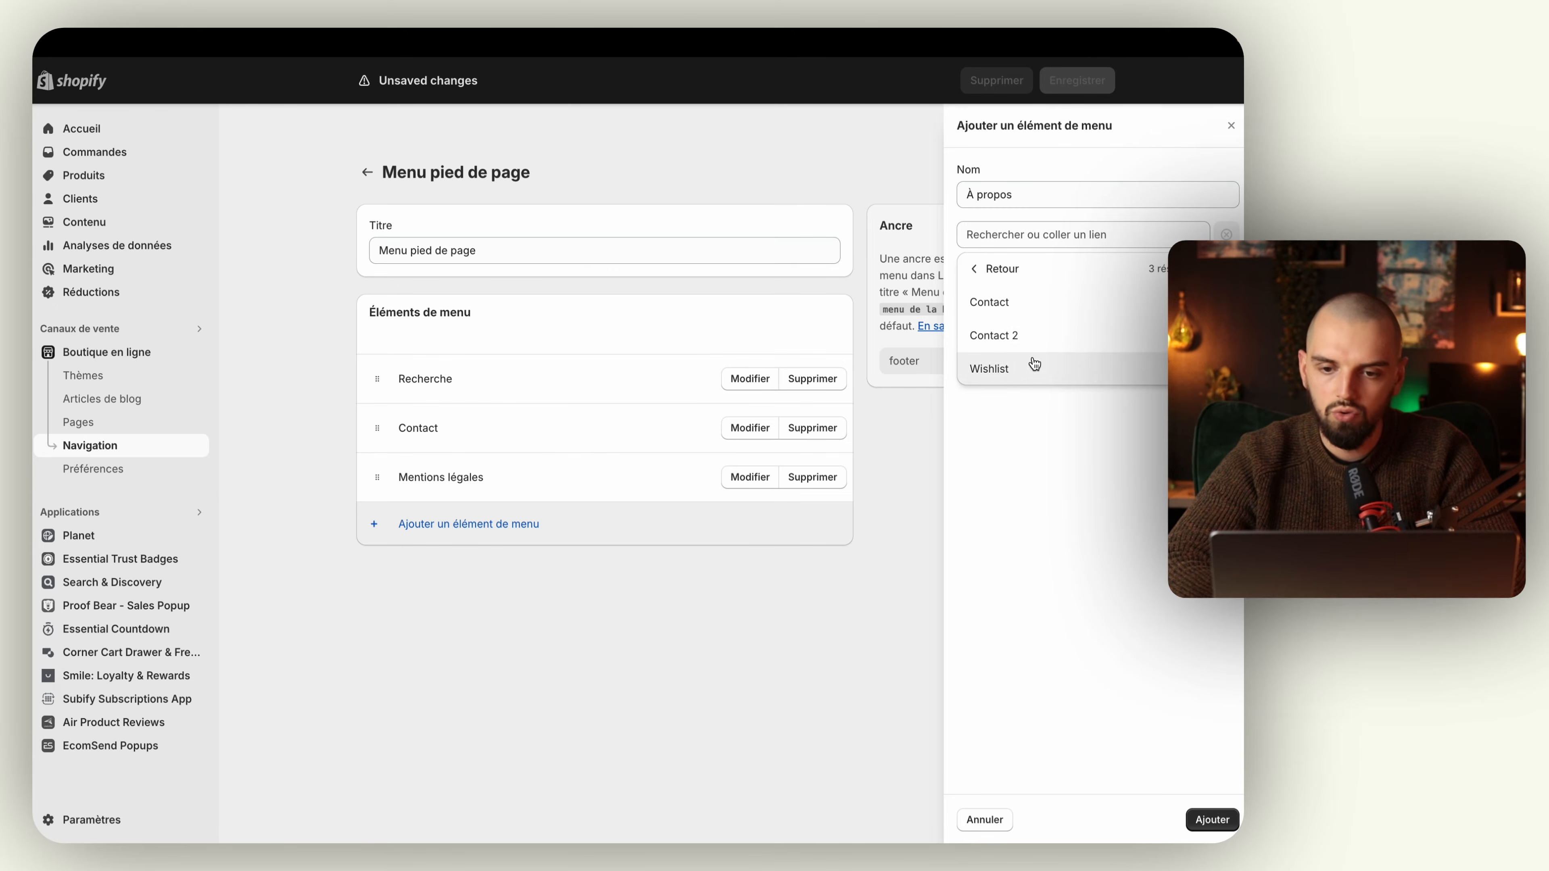
click(1031, 364)
click(1205, 819)
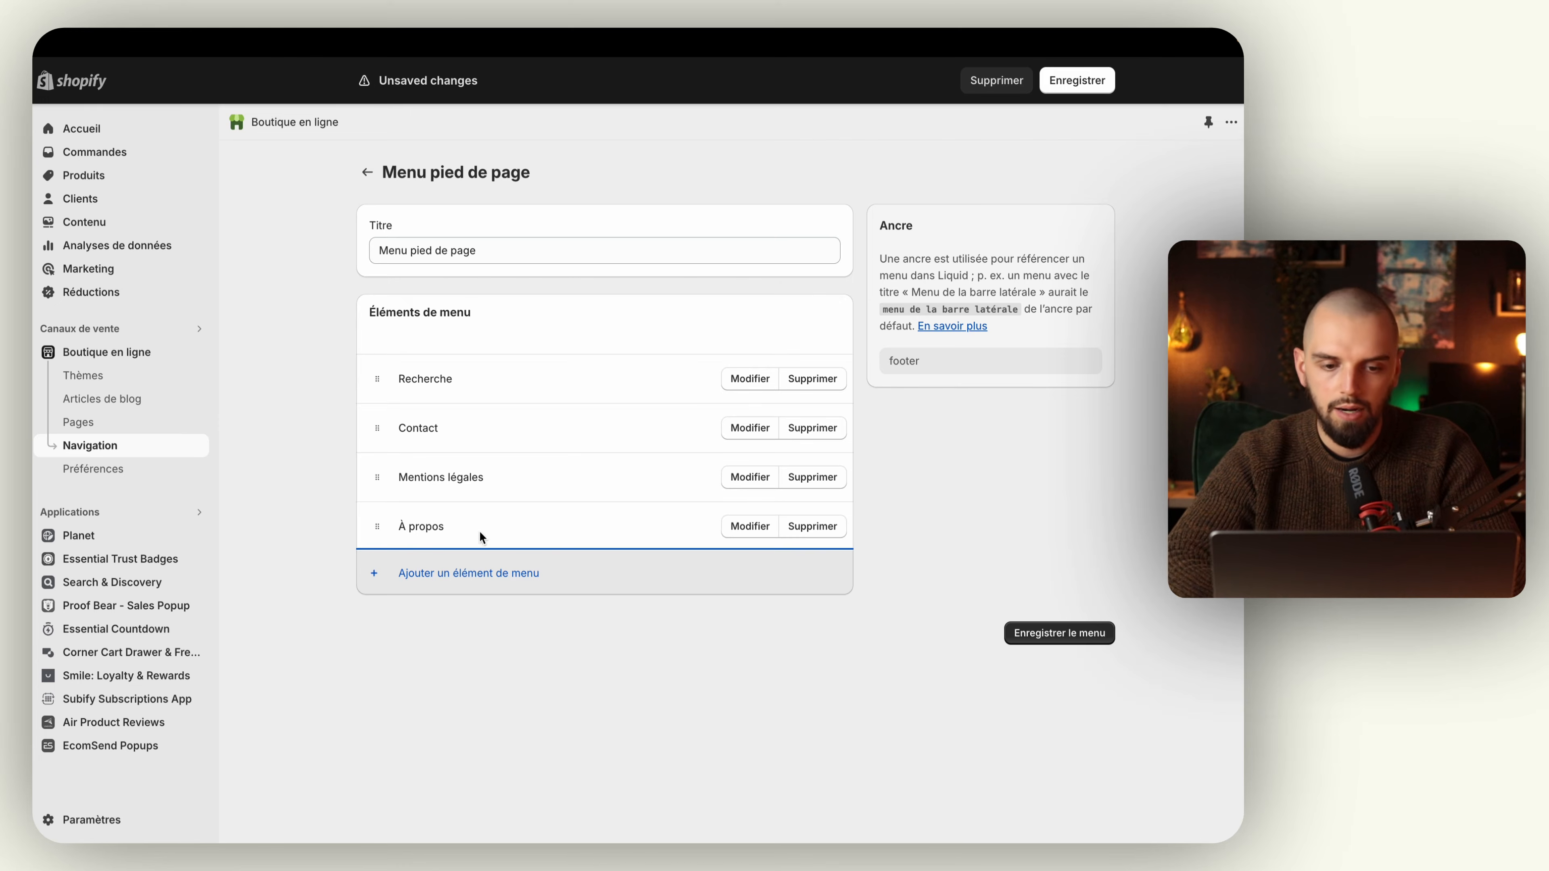
Step: Move the À propos item above Recherche in Menu pied de page and save the menu
drag(376, 526, 376, 379)
click(1040, 633)
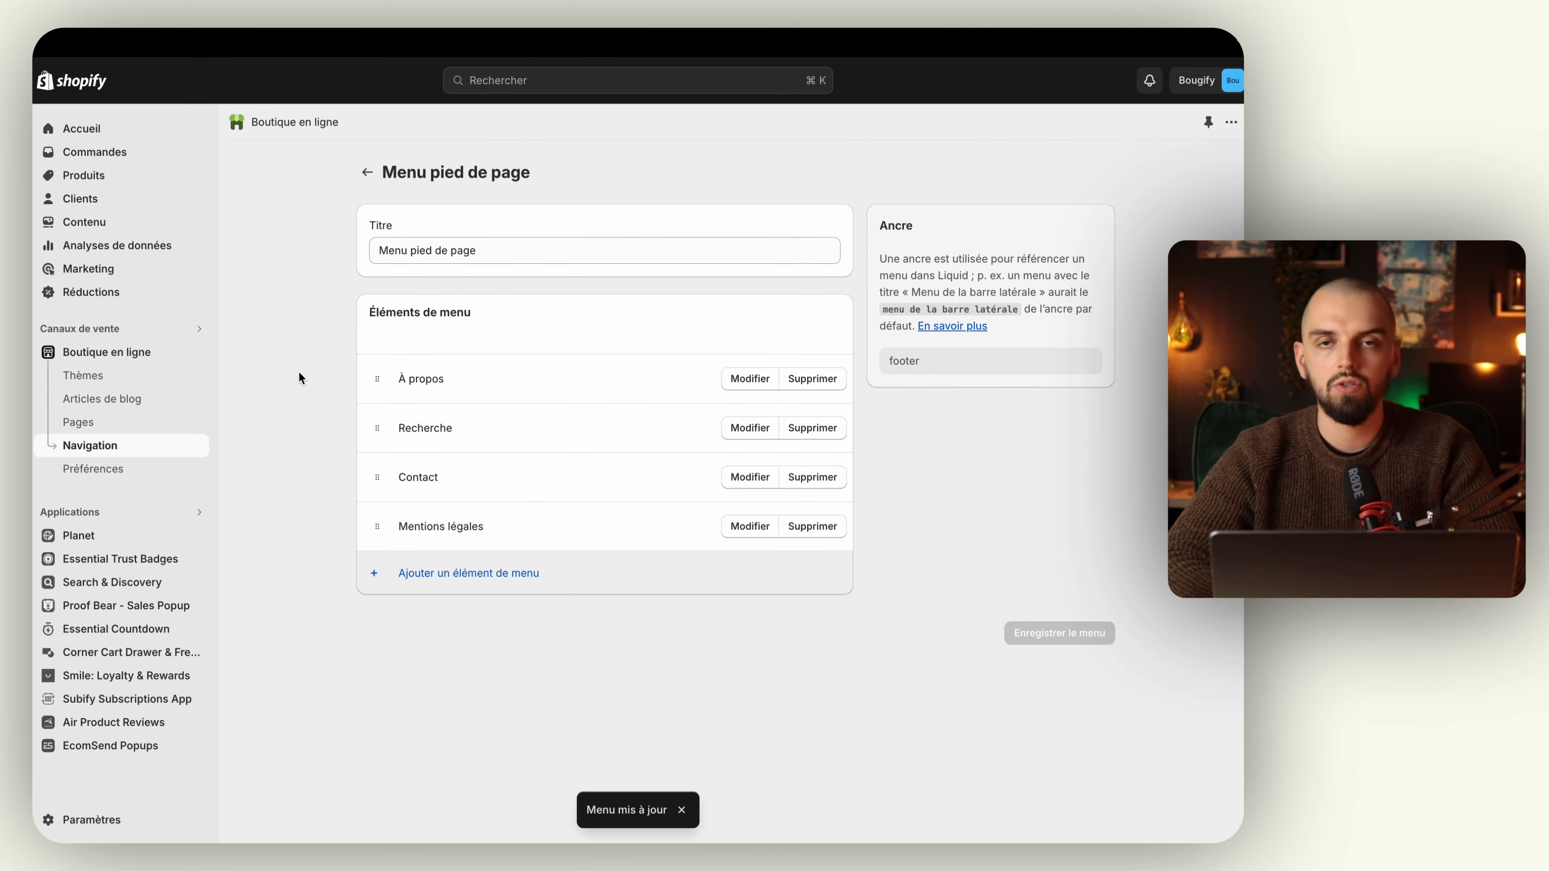
Step: Open the current theme, Copie mise à jour de Taste, for customization and expand its Pied de page section
click(156, 352)
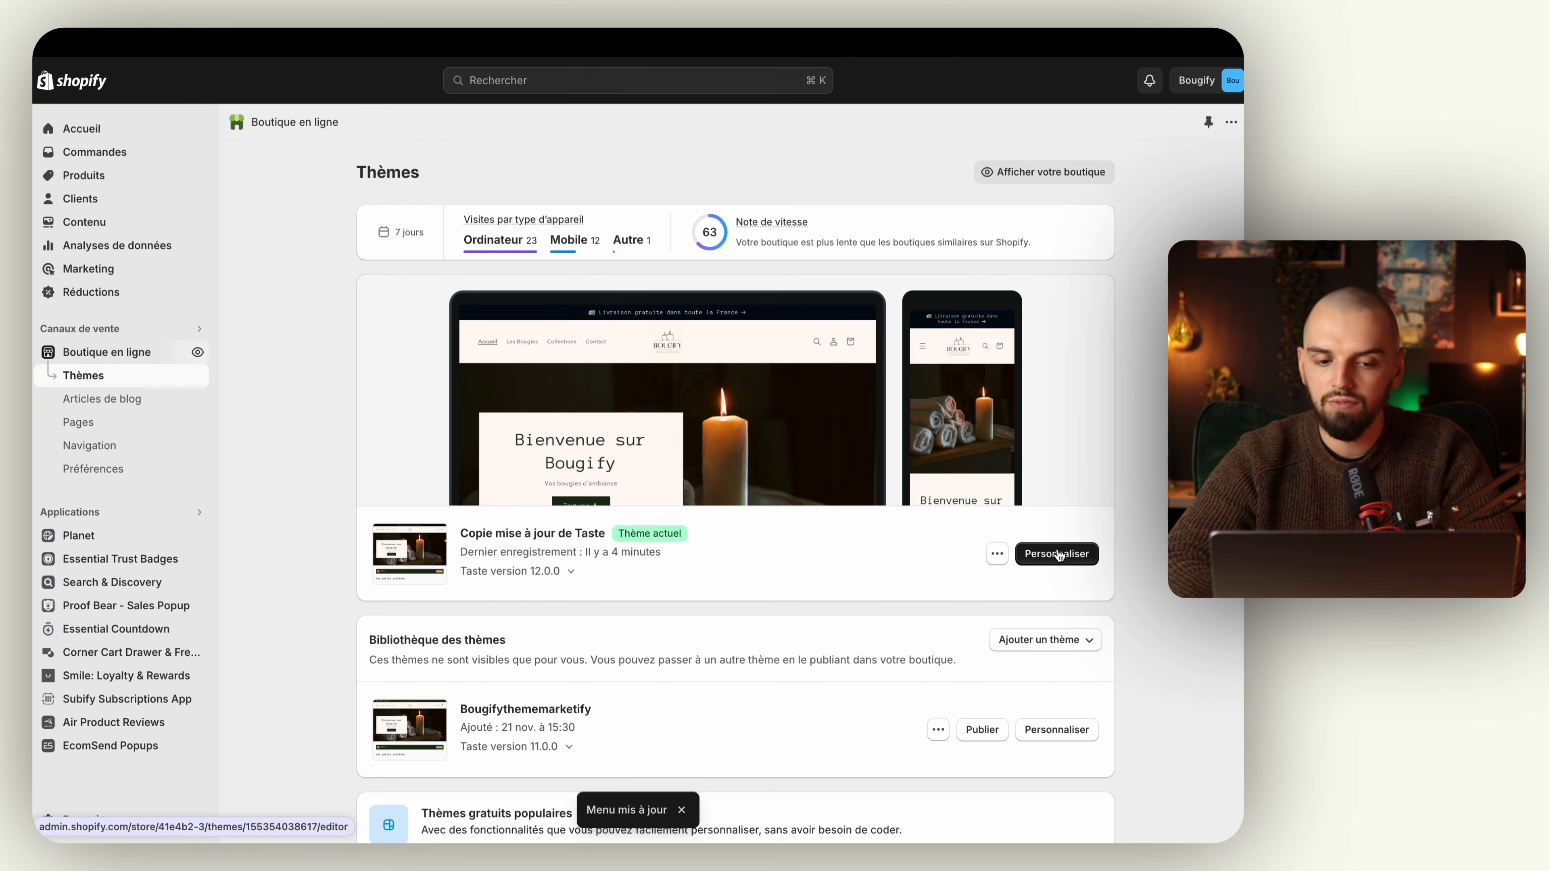
click(1059, 555)
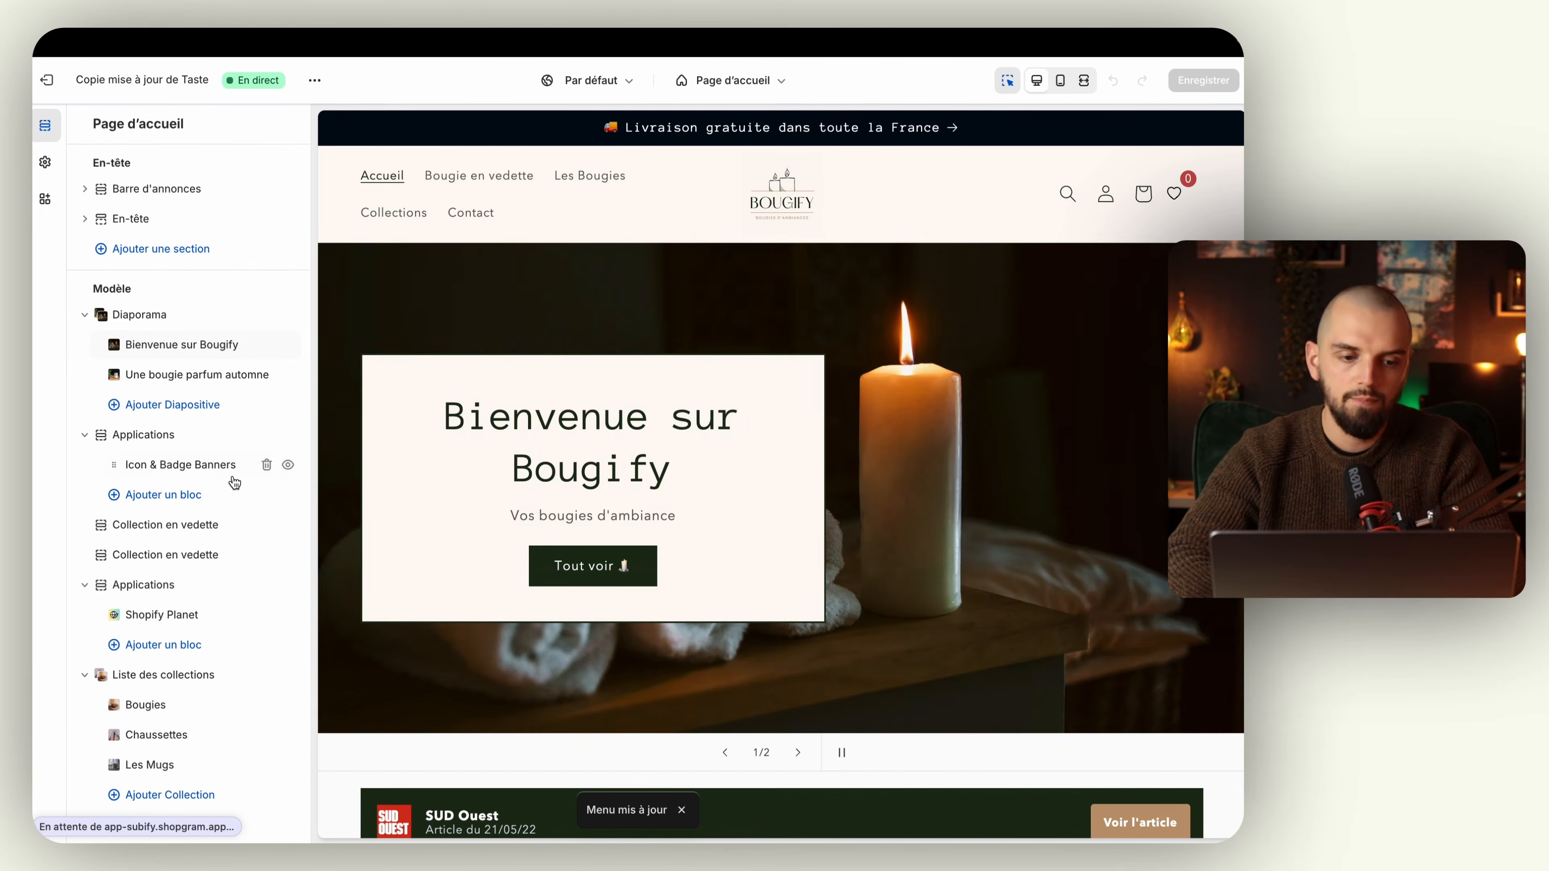
scroll(226, 478, down, 5)
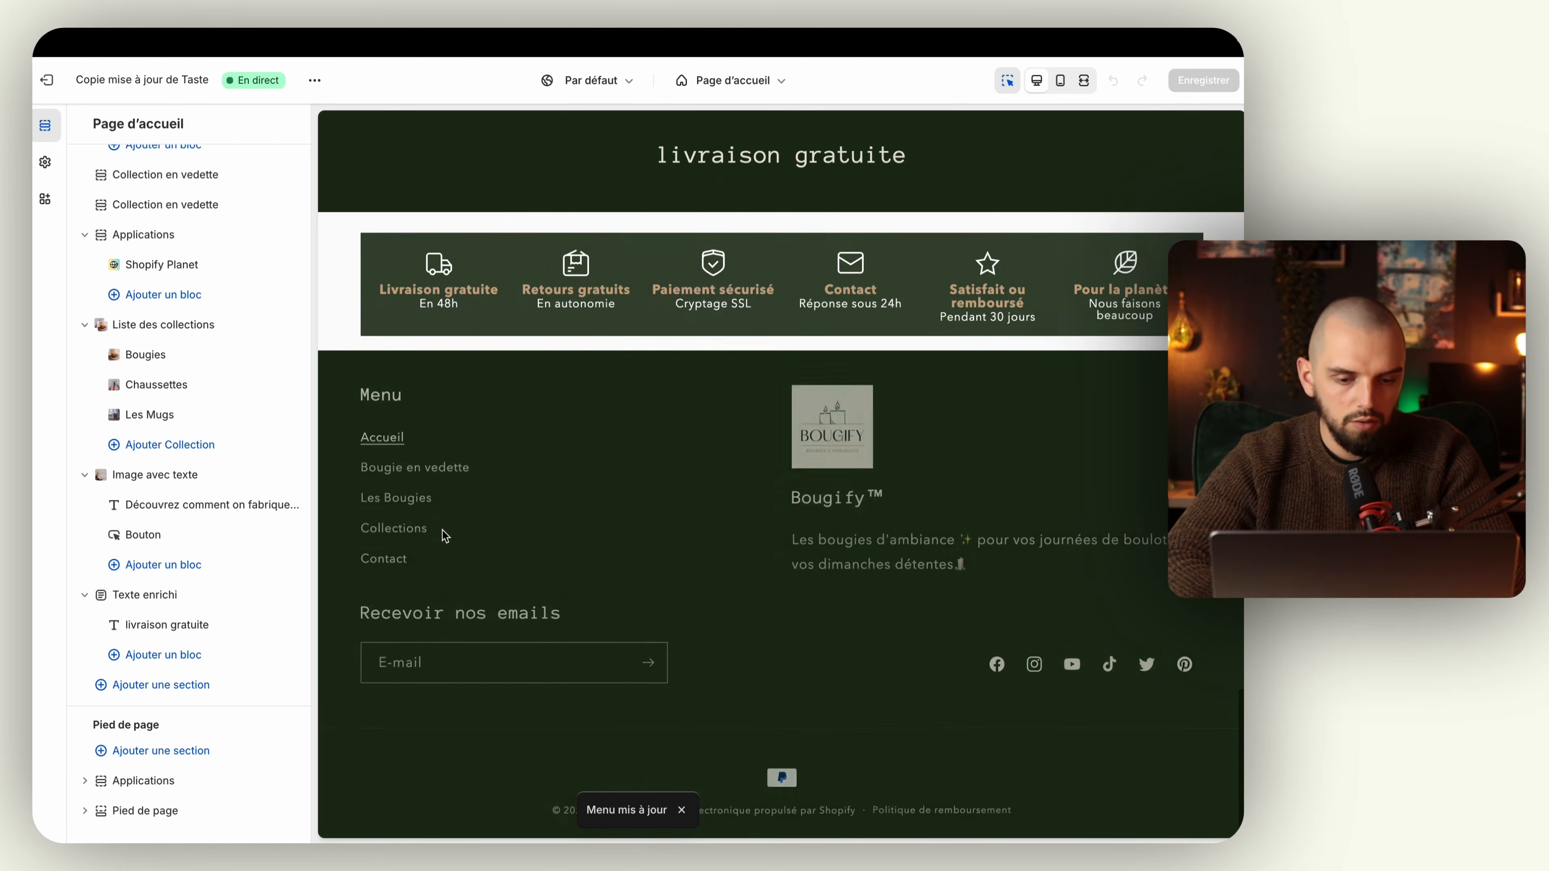
click(84, 813)
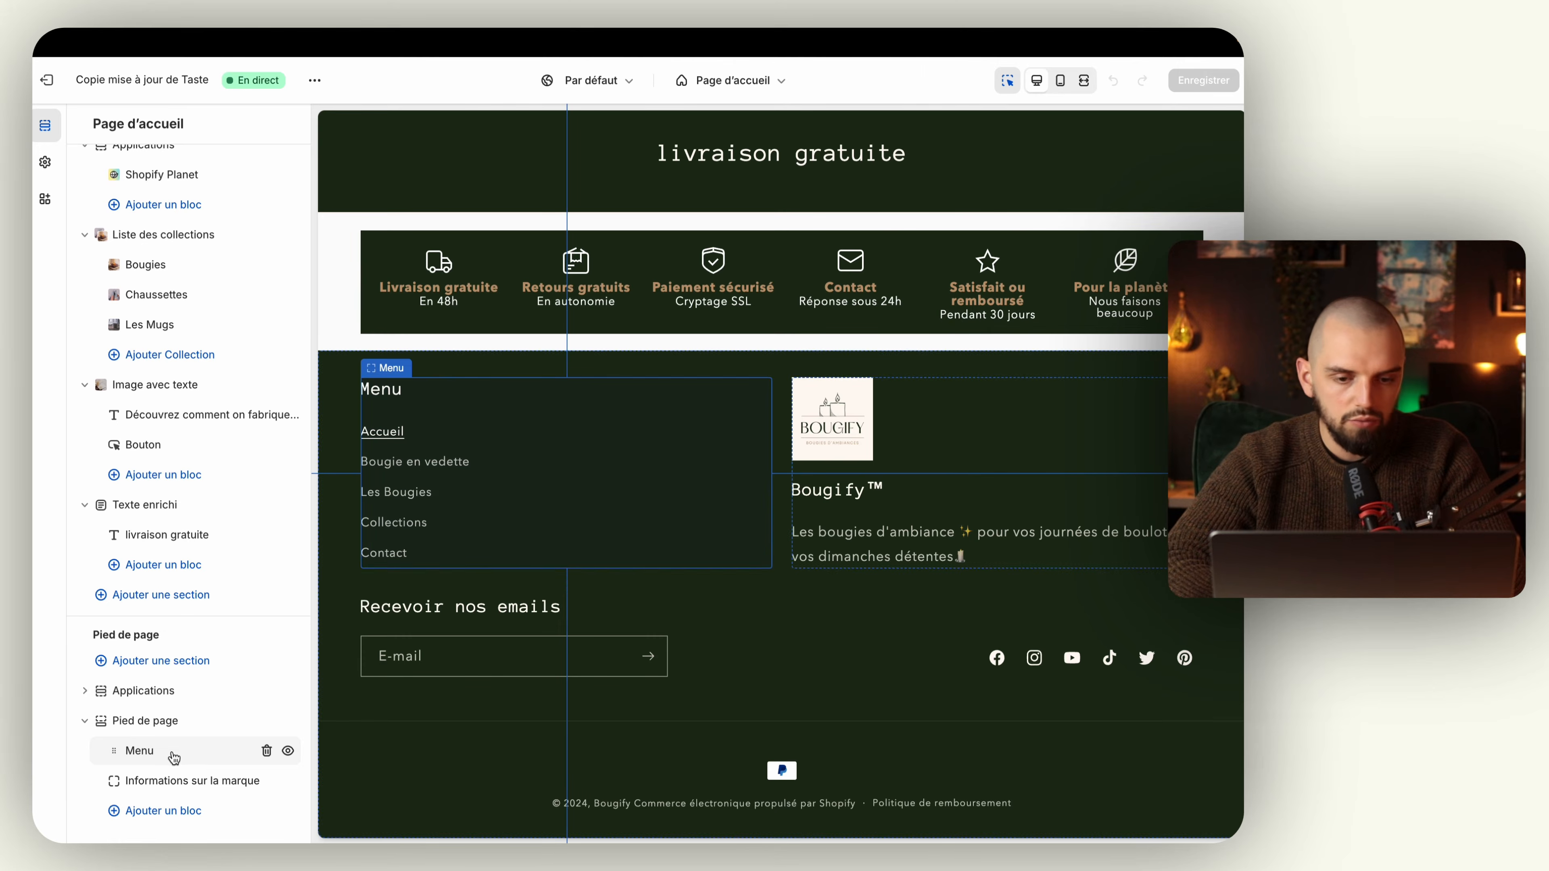
Step: Try Menu pied de page in the footer's Menu block with the preview inspector off, and leave the block without applying the swap
click(174, 755)
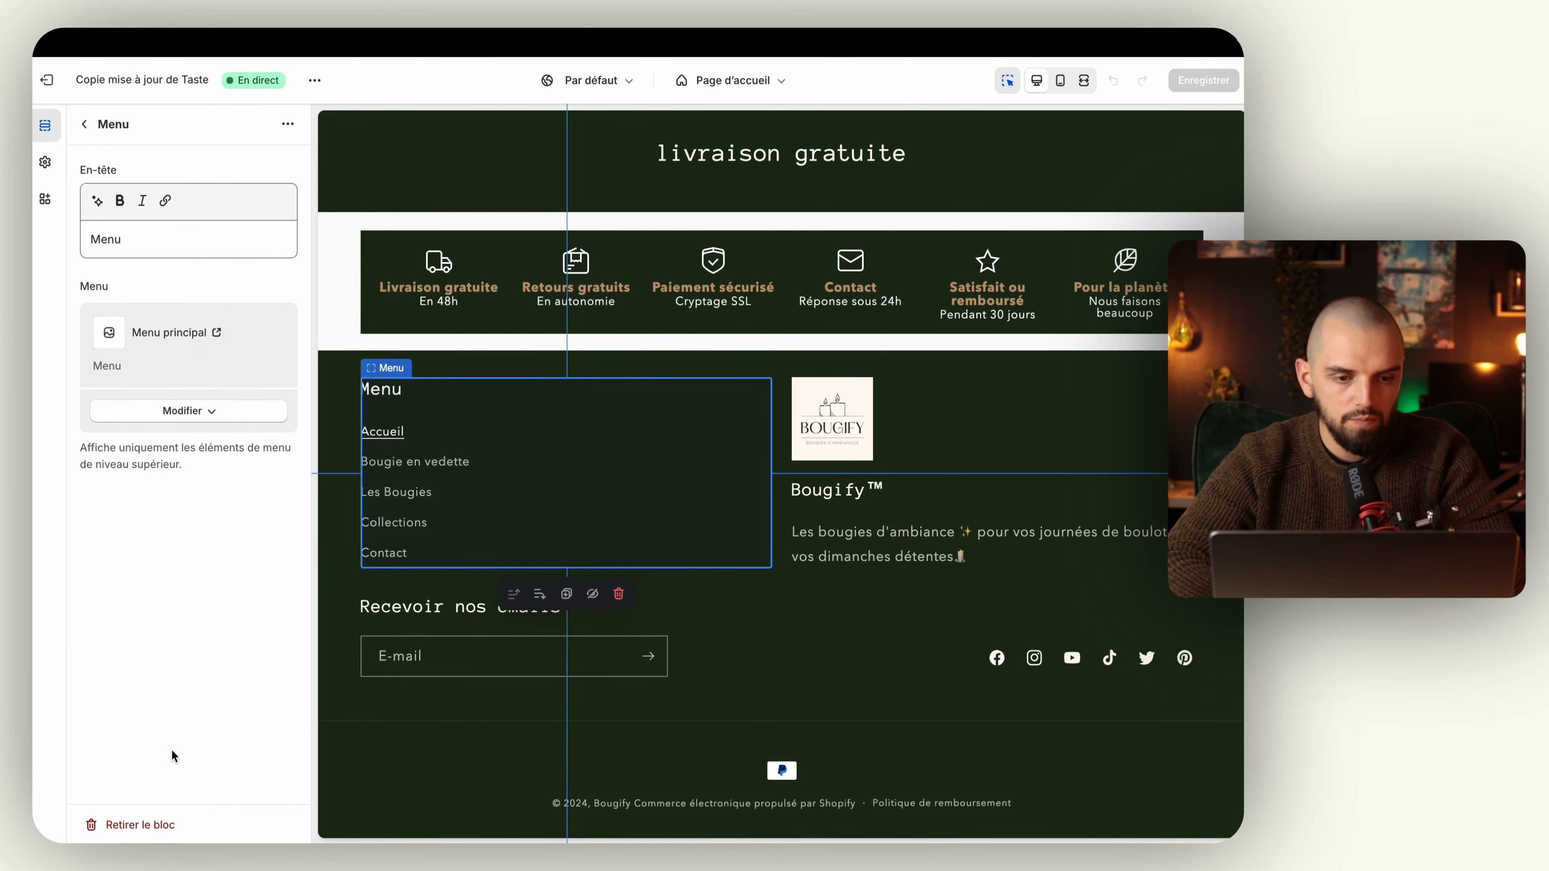
click(214, 417)
click(206, 440)
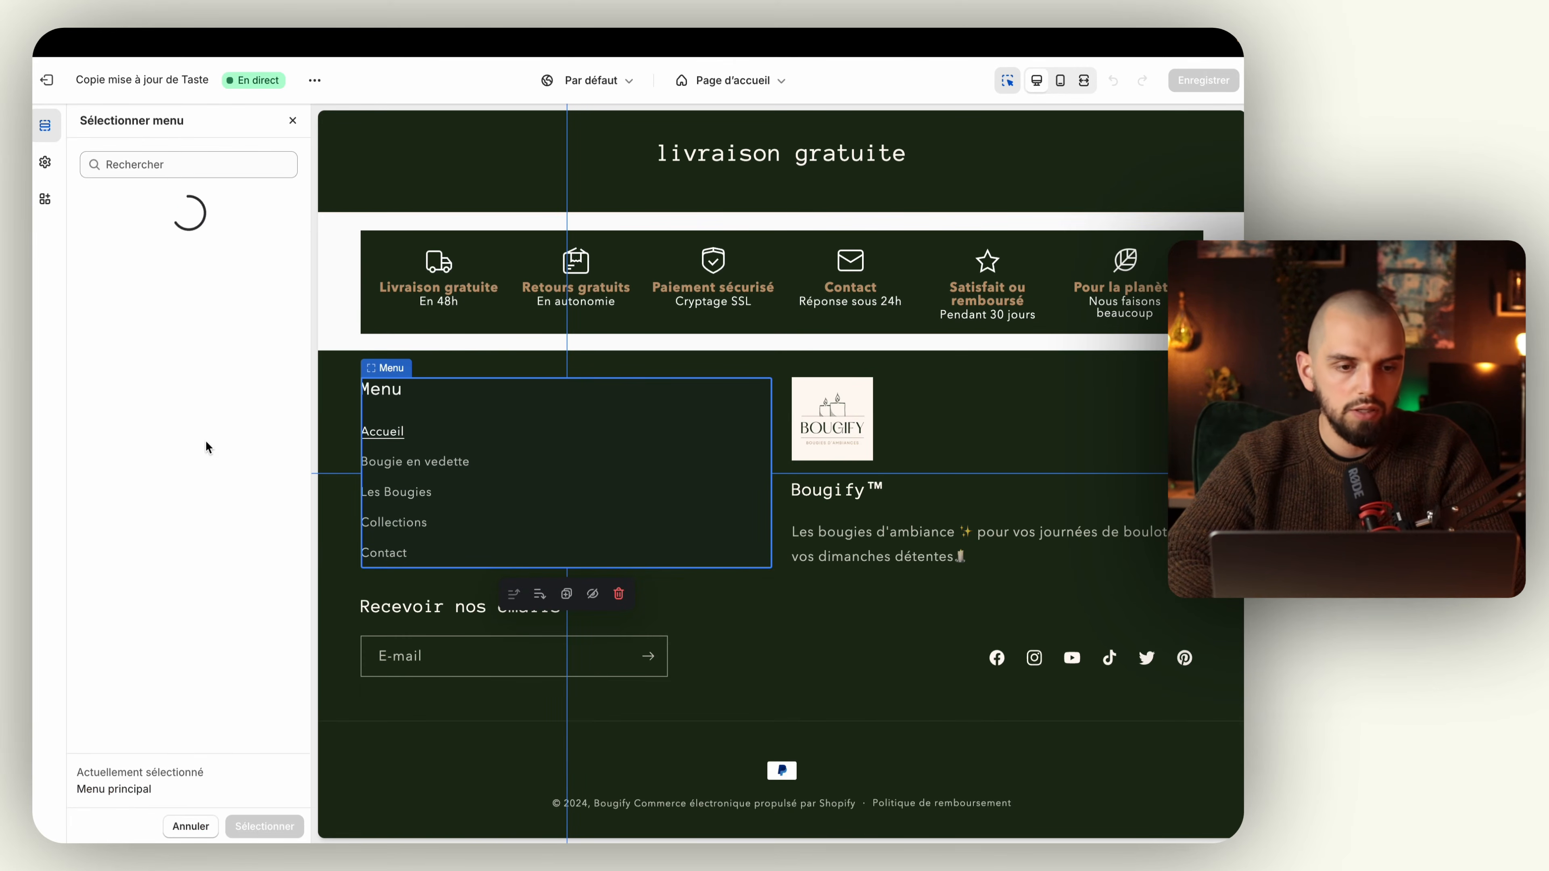
click(204, 259)
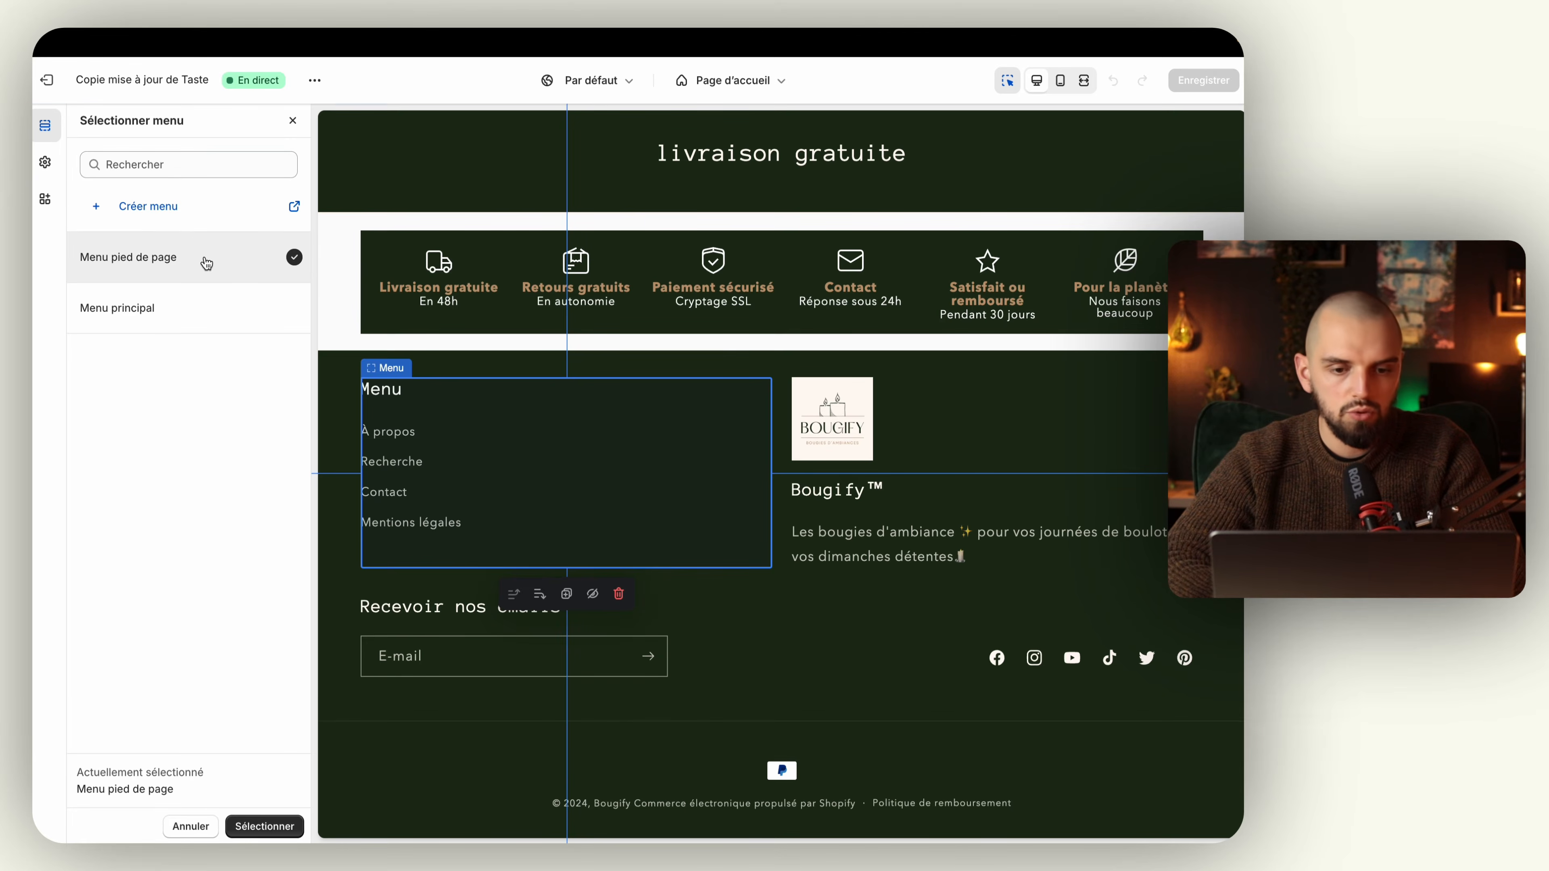
click(999, 91)
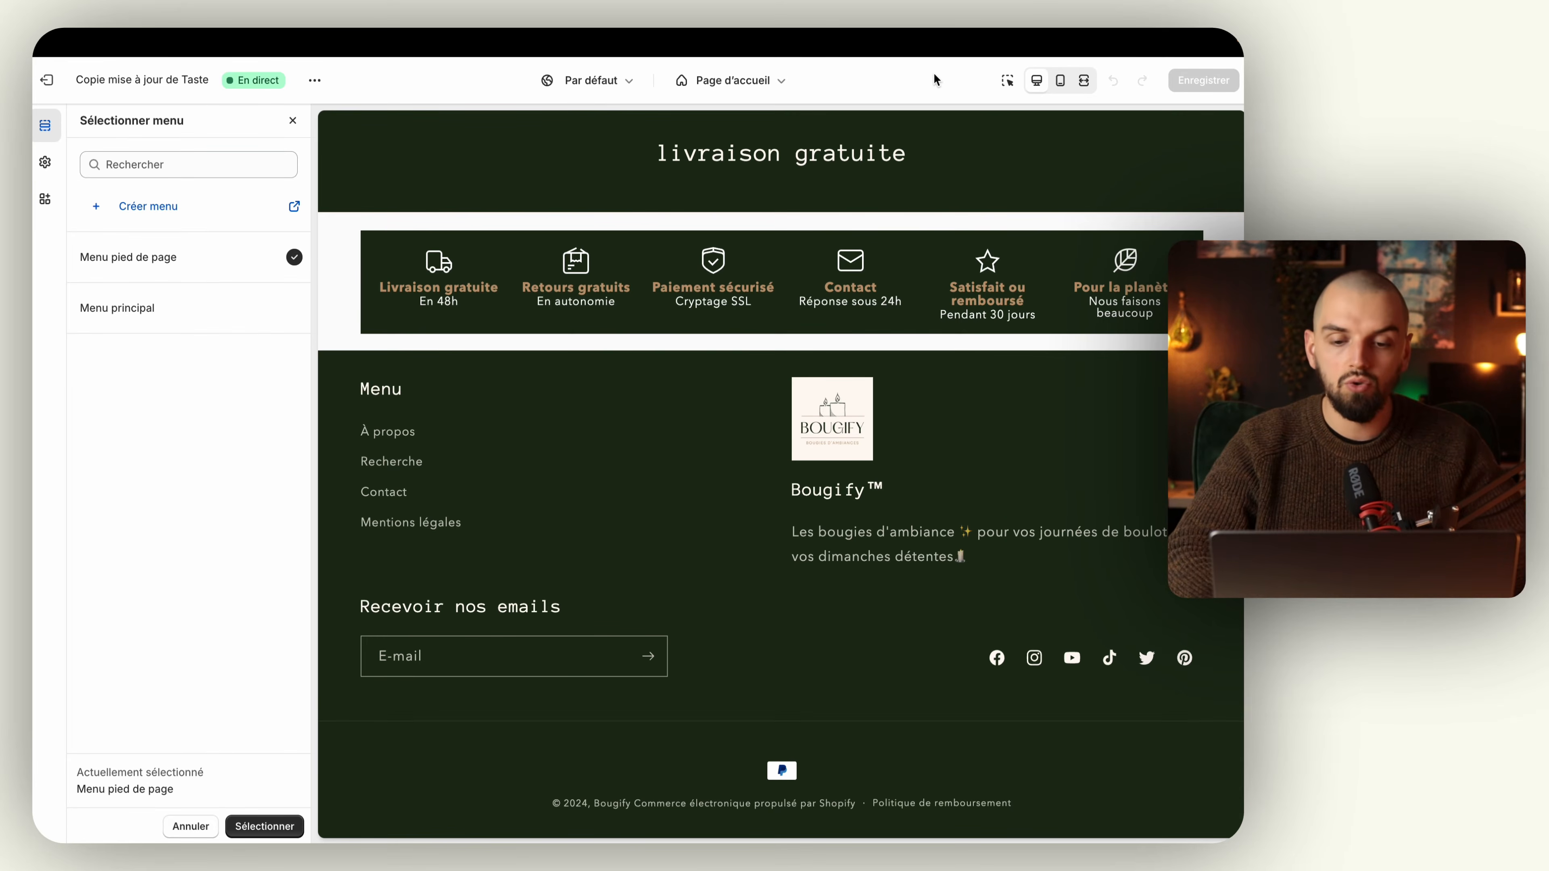
click(295, 123)
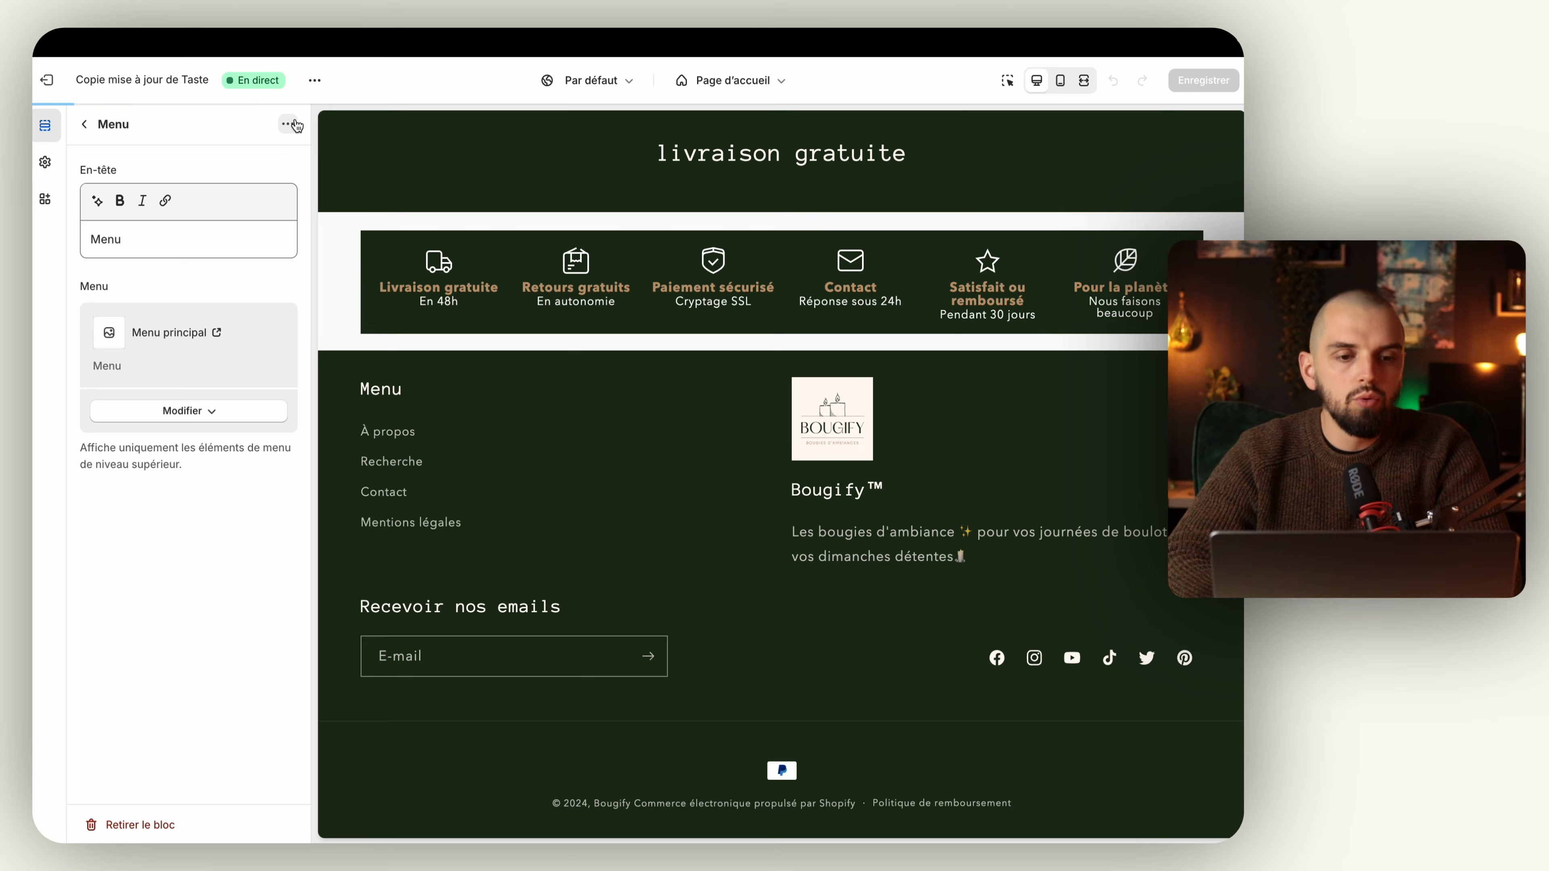
click(85, 121)
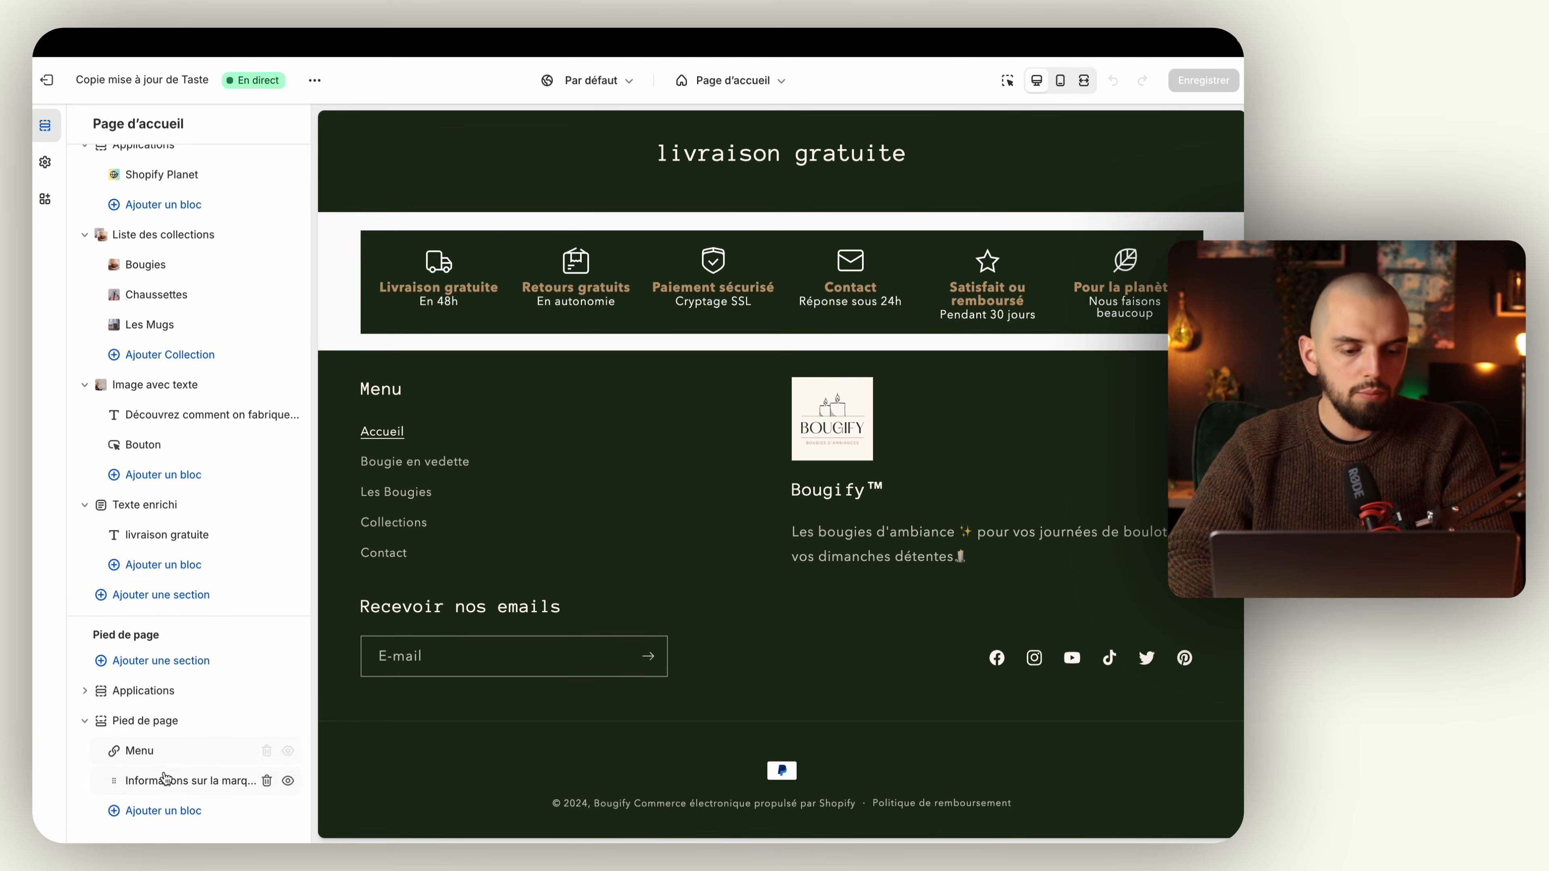
Step: Add a second Menu block to the footer and place it between Menu and Informations sur la marque
click(160, 811)
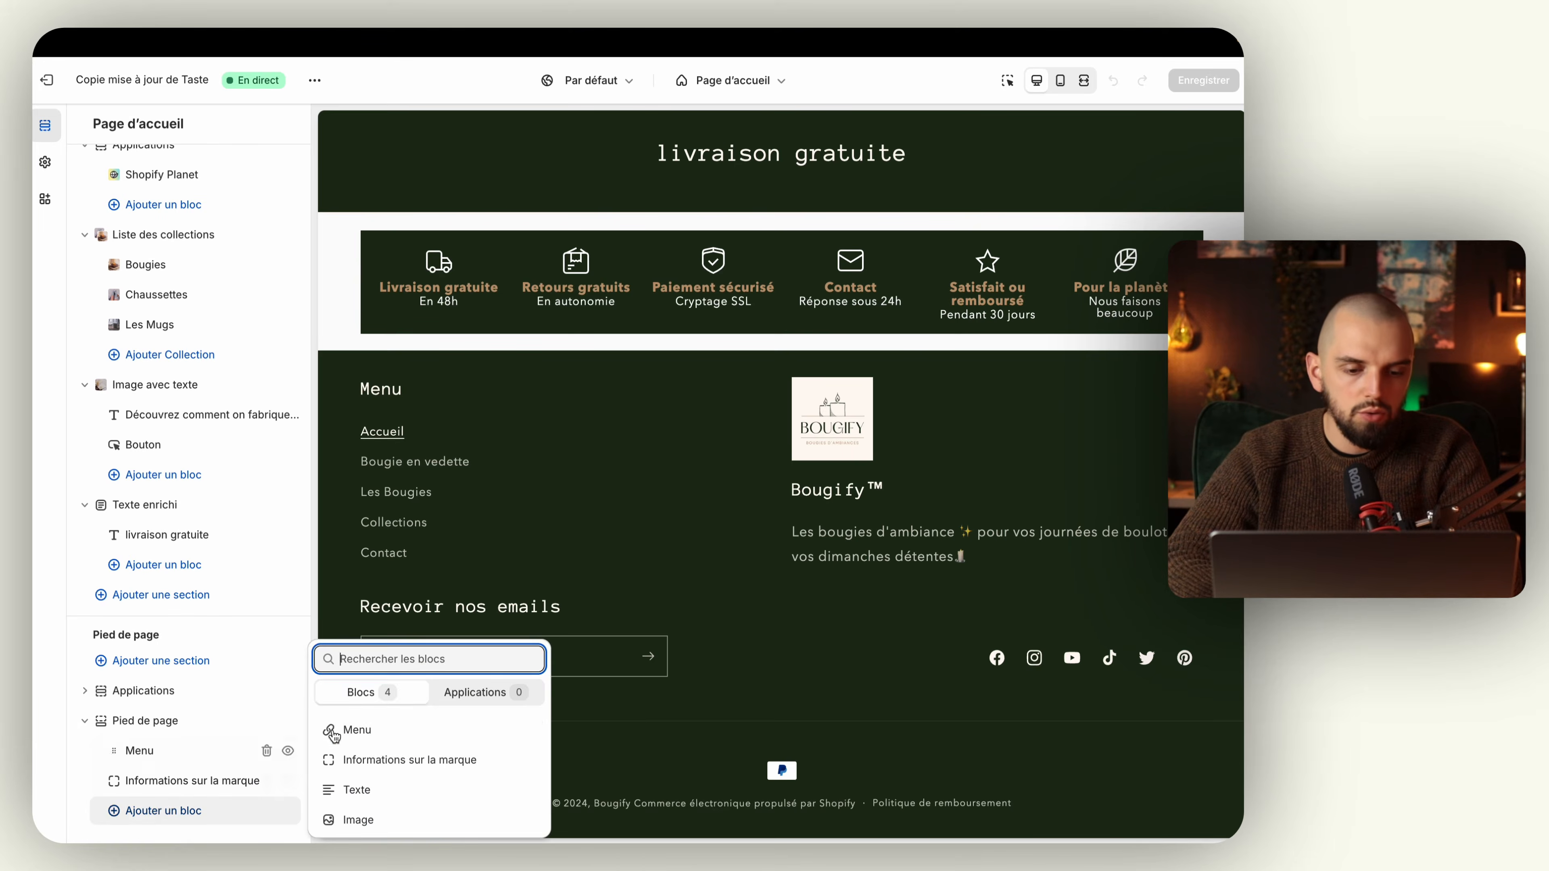
click(358, 731)
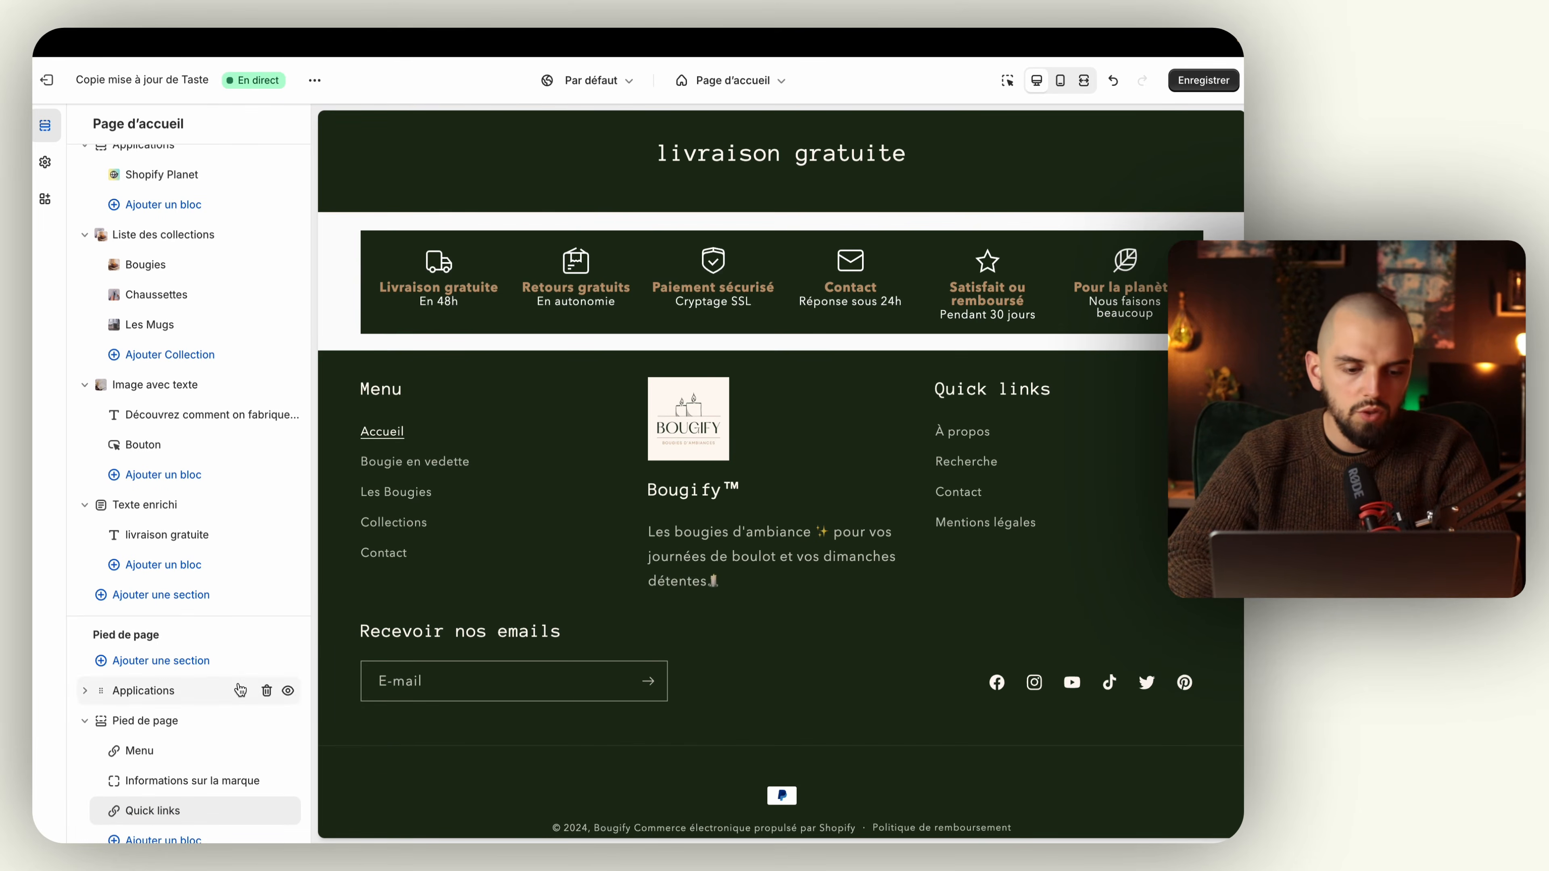
scroll(144, 816, down, 1)
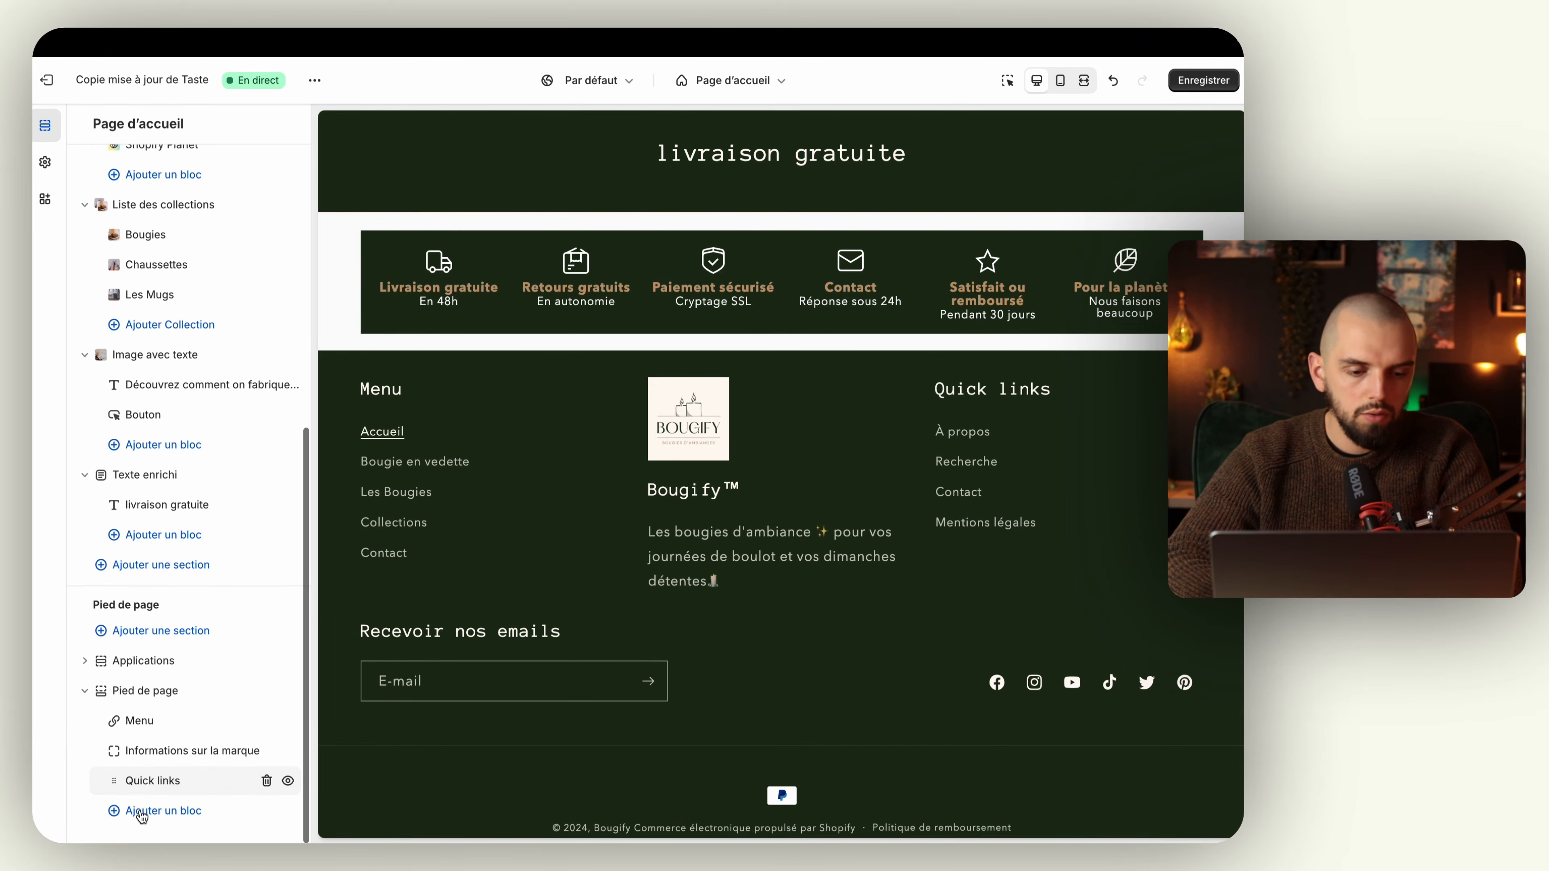
drag(113, 781, 114, 751)
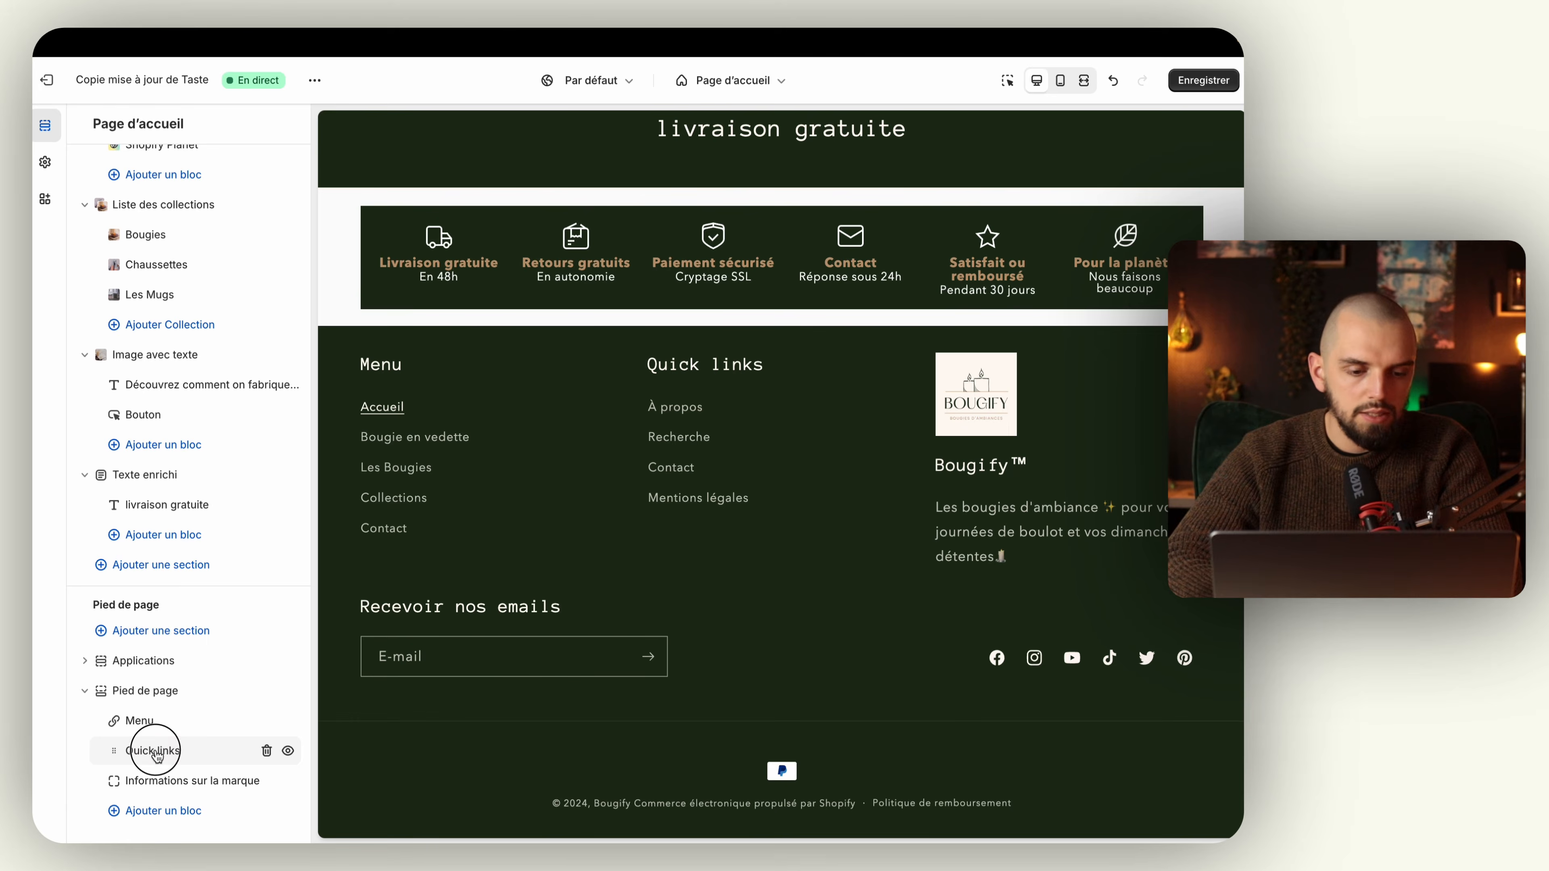
Step: Set the heading of the footer's Quick links block to "Autre" and return to the section list
click(155, 754)
triple_click(183, 241)
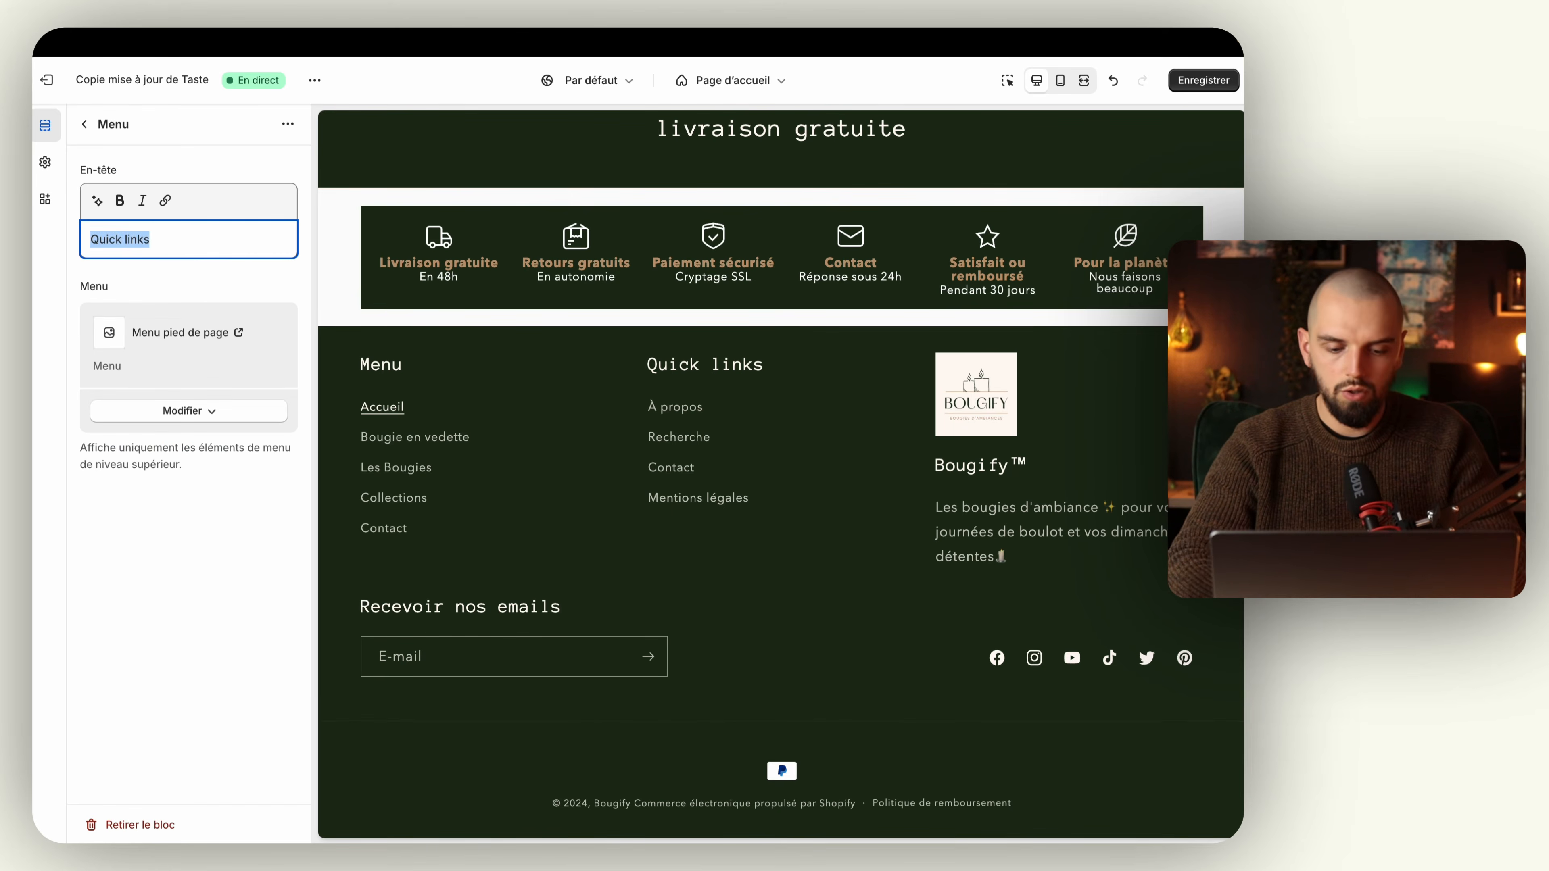
text(Autre)
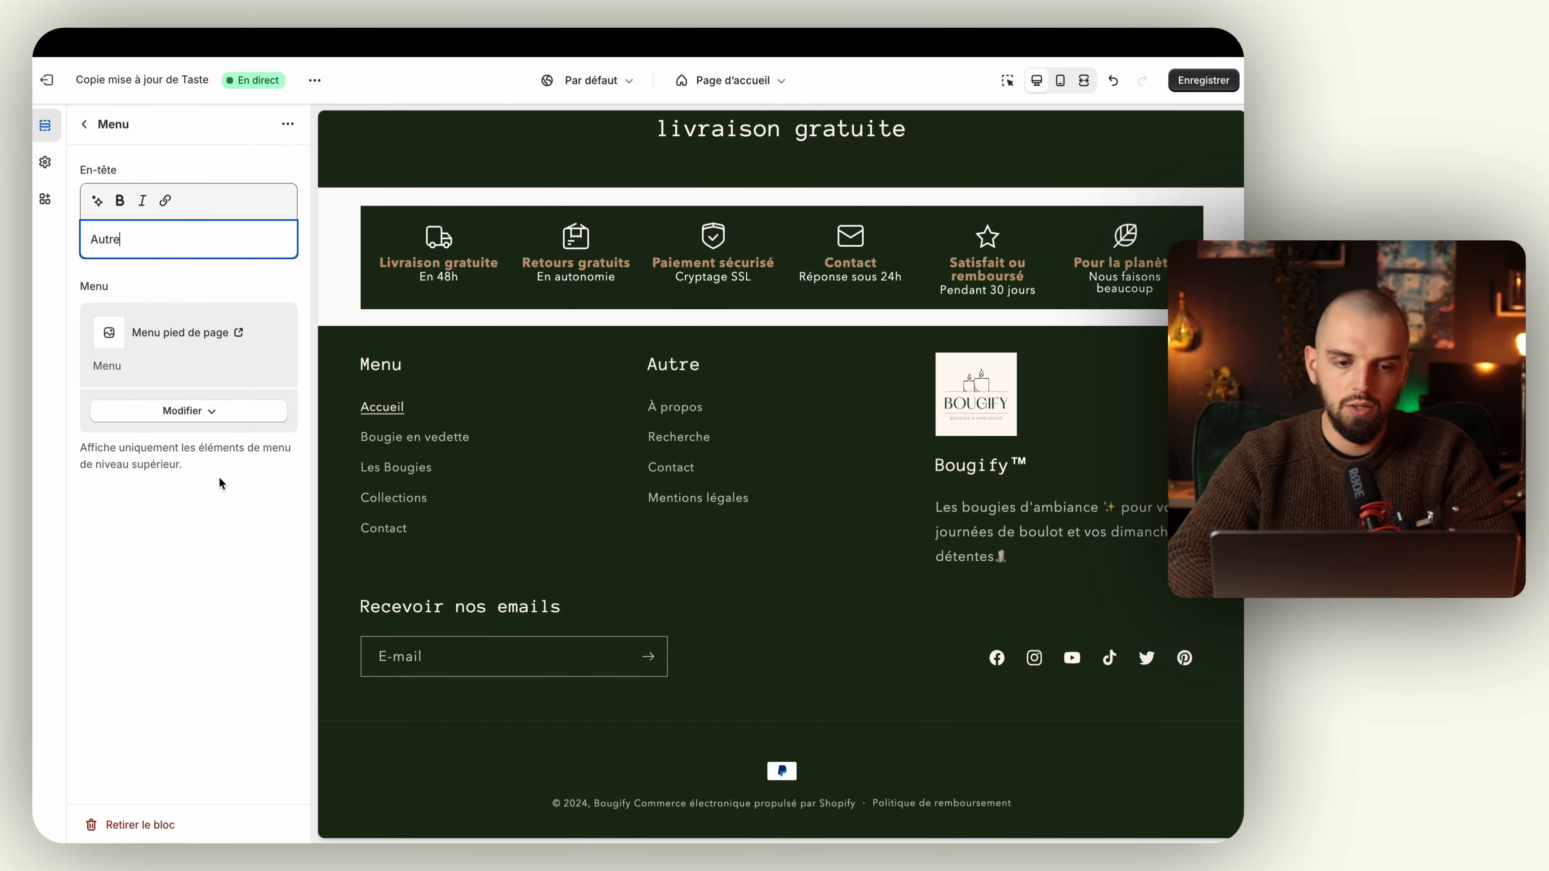
click(84, 125)
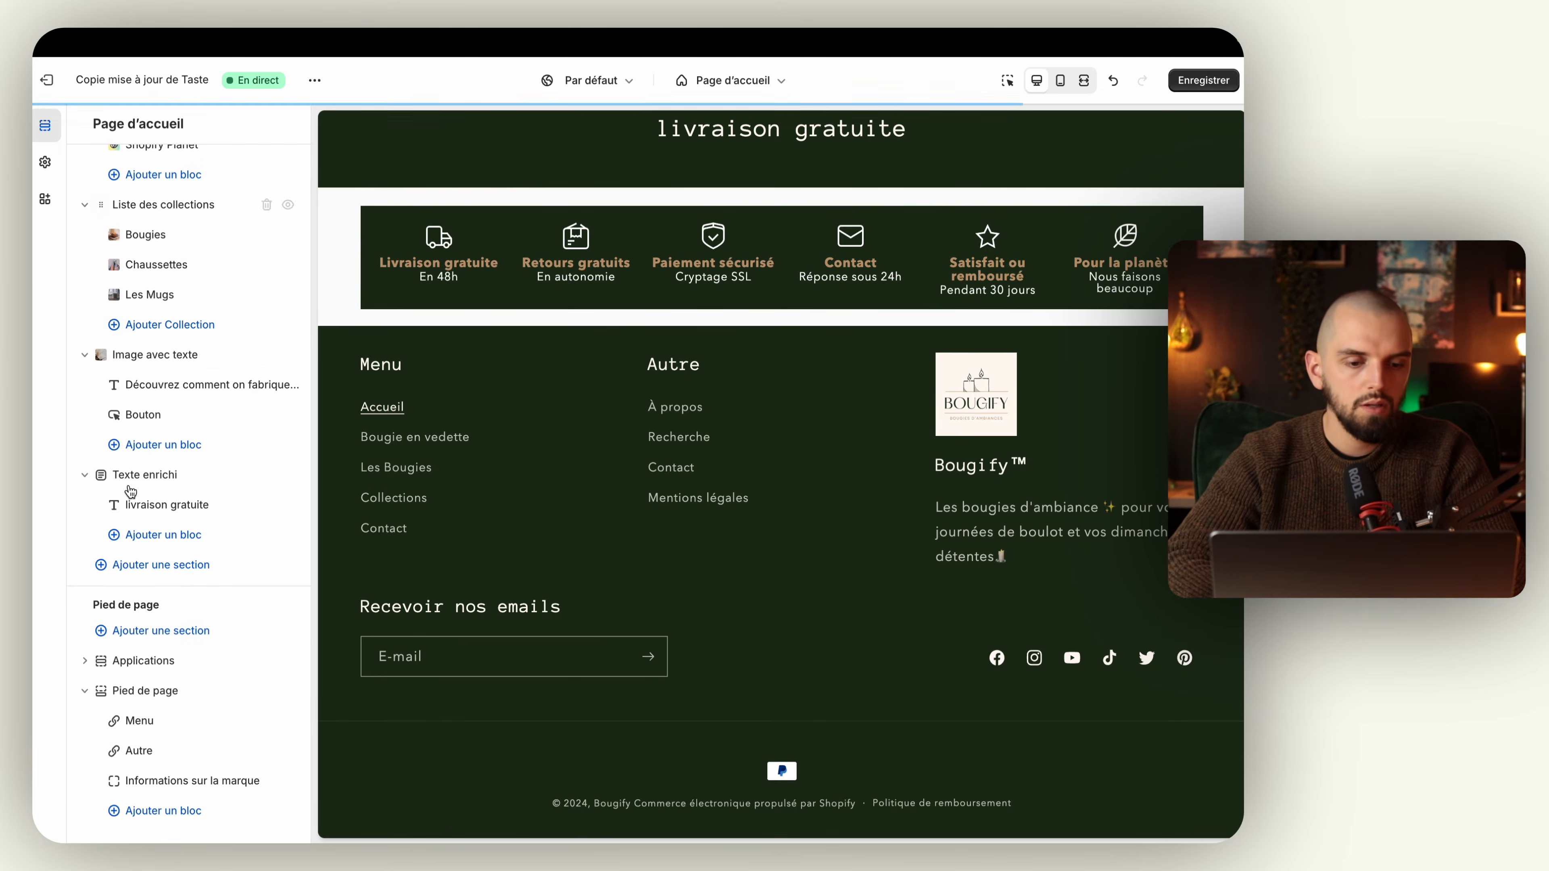
Step: Try other menu choices for the footer's first Menu block, reselect Menu principal and close the menu selection
click(142, 722)
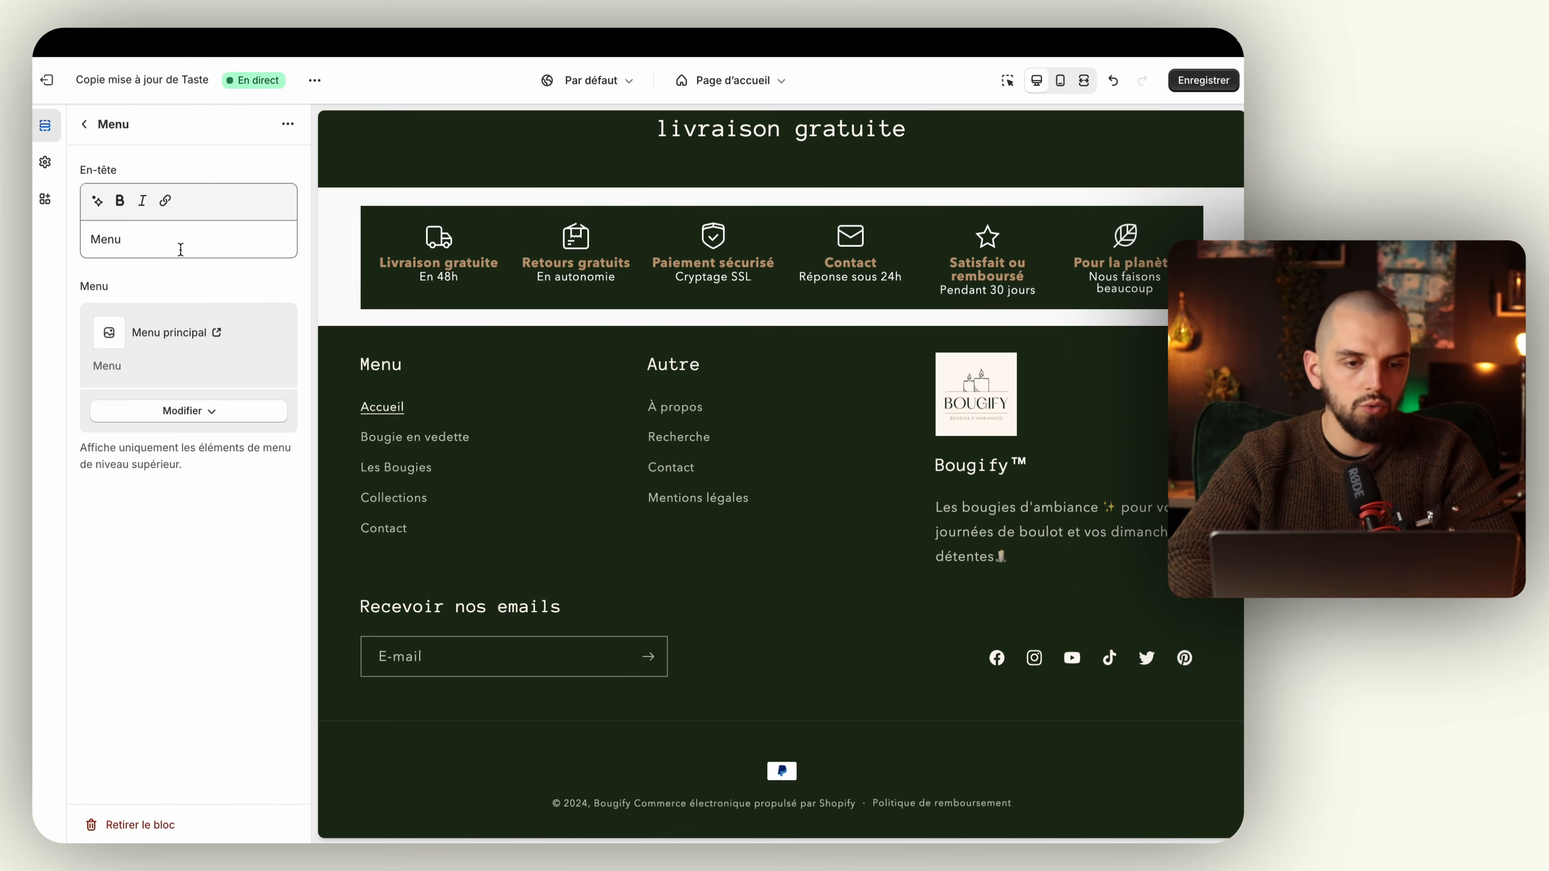
click(194, 443)
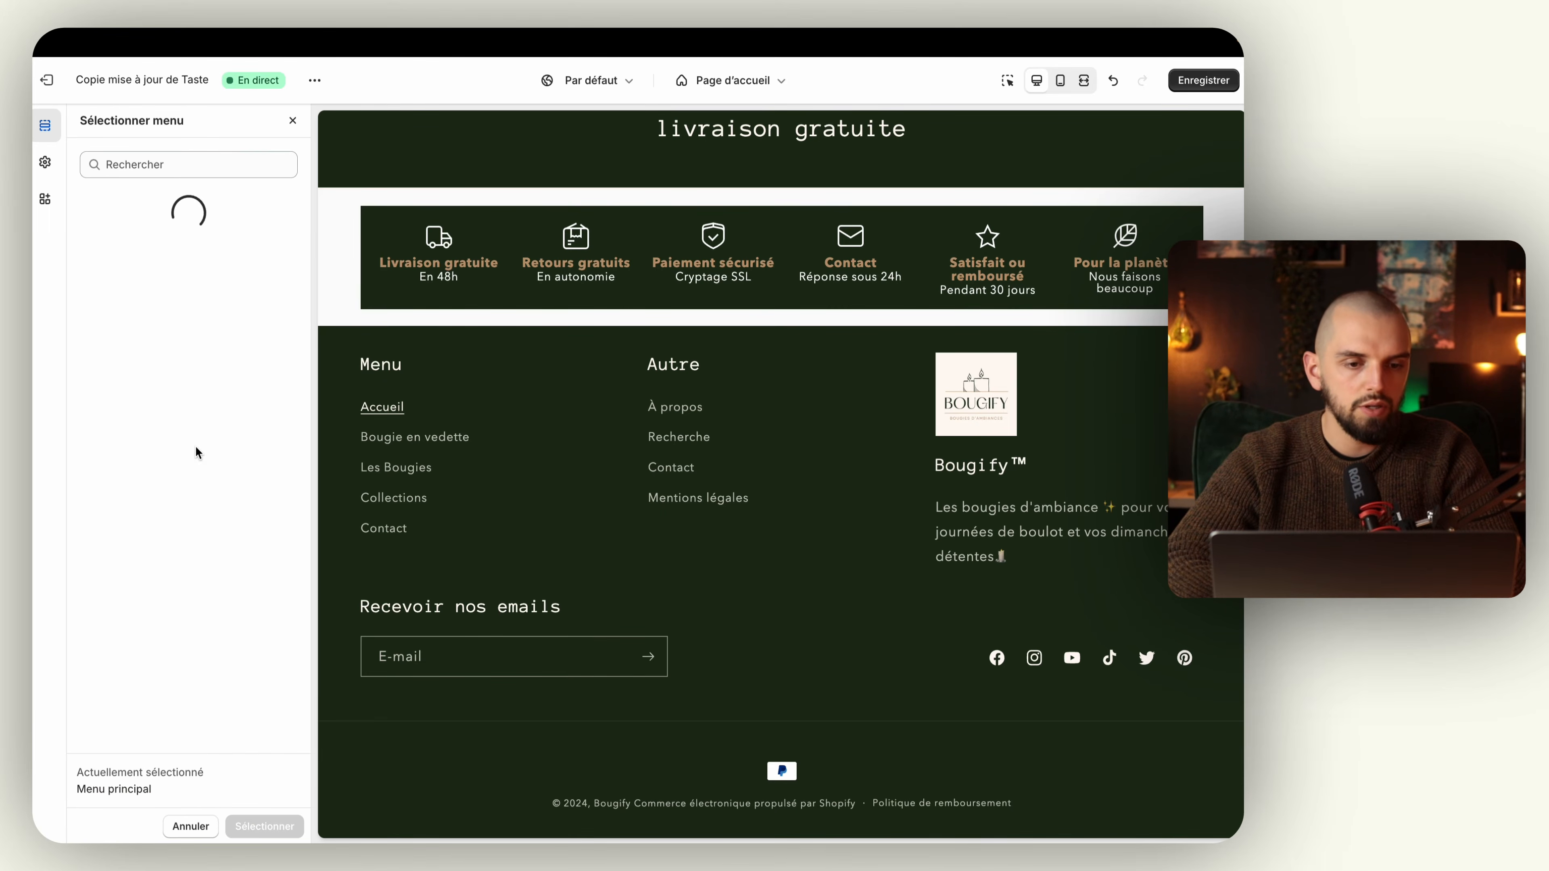
click(192, 257)
click(183, 308)
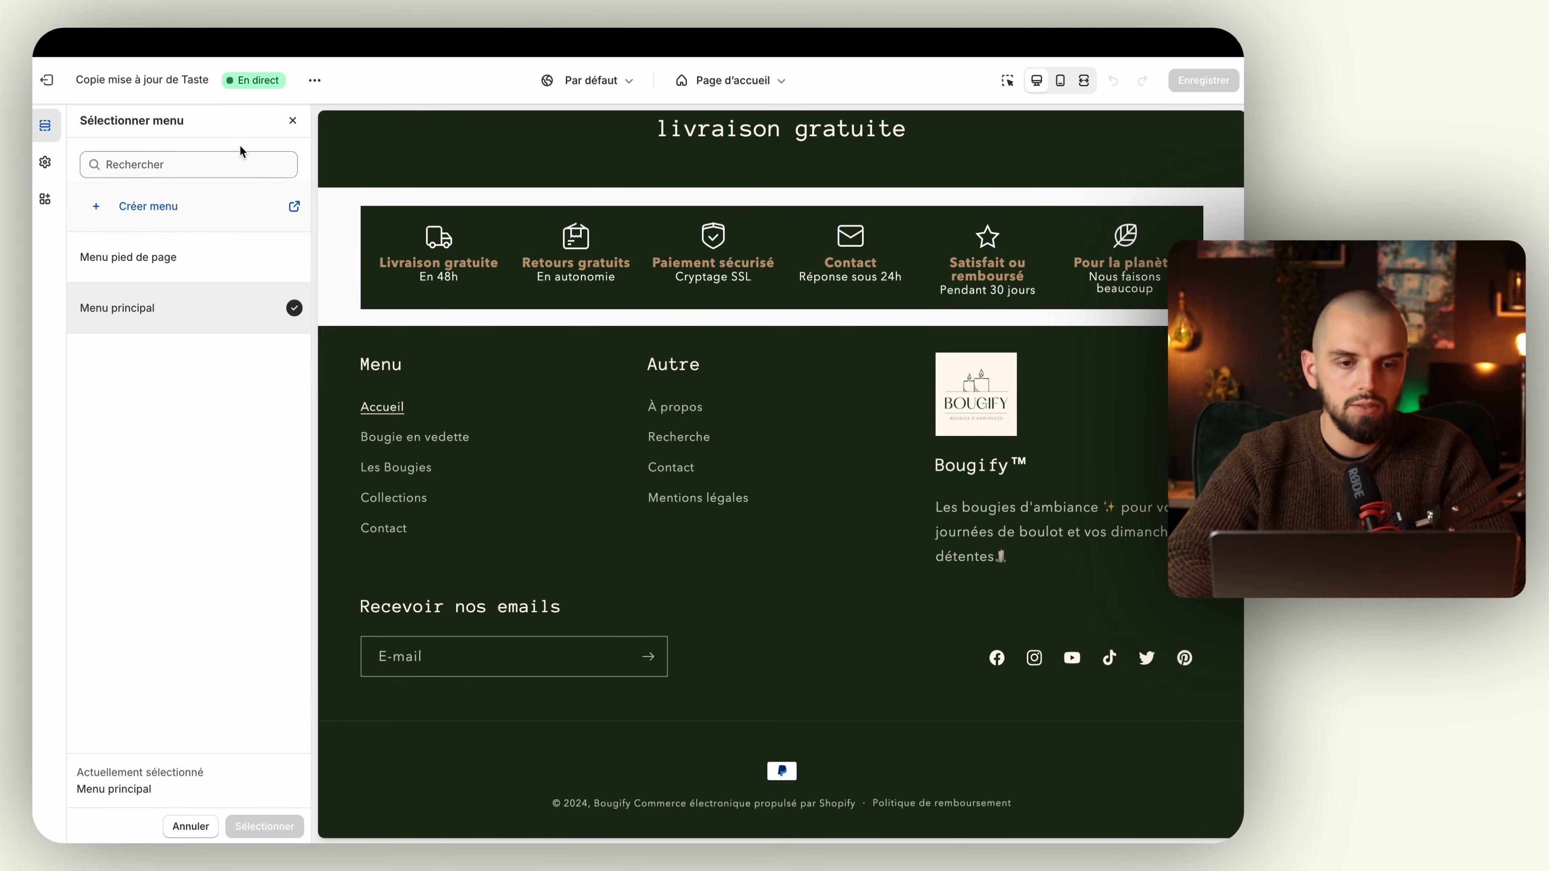
click(292, 122)
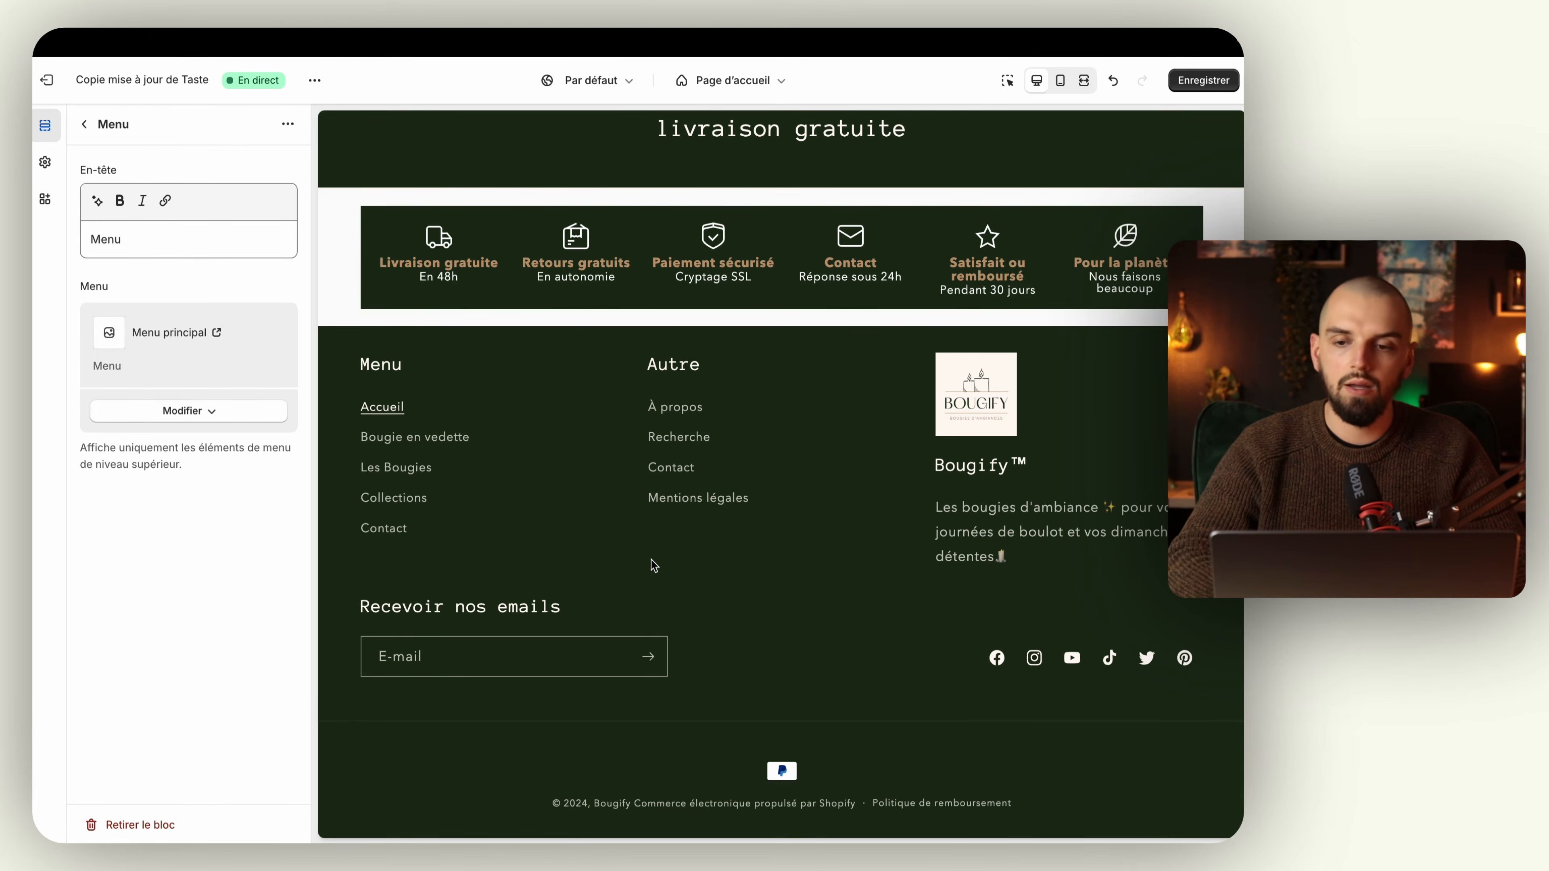
Step: Save the footer changes to the live theme
click(1218, 88)
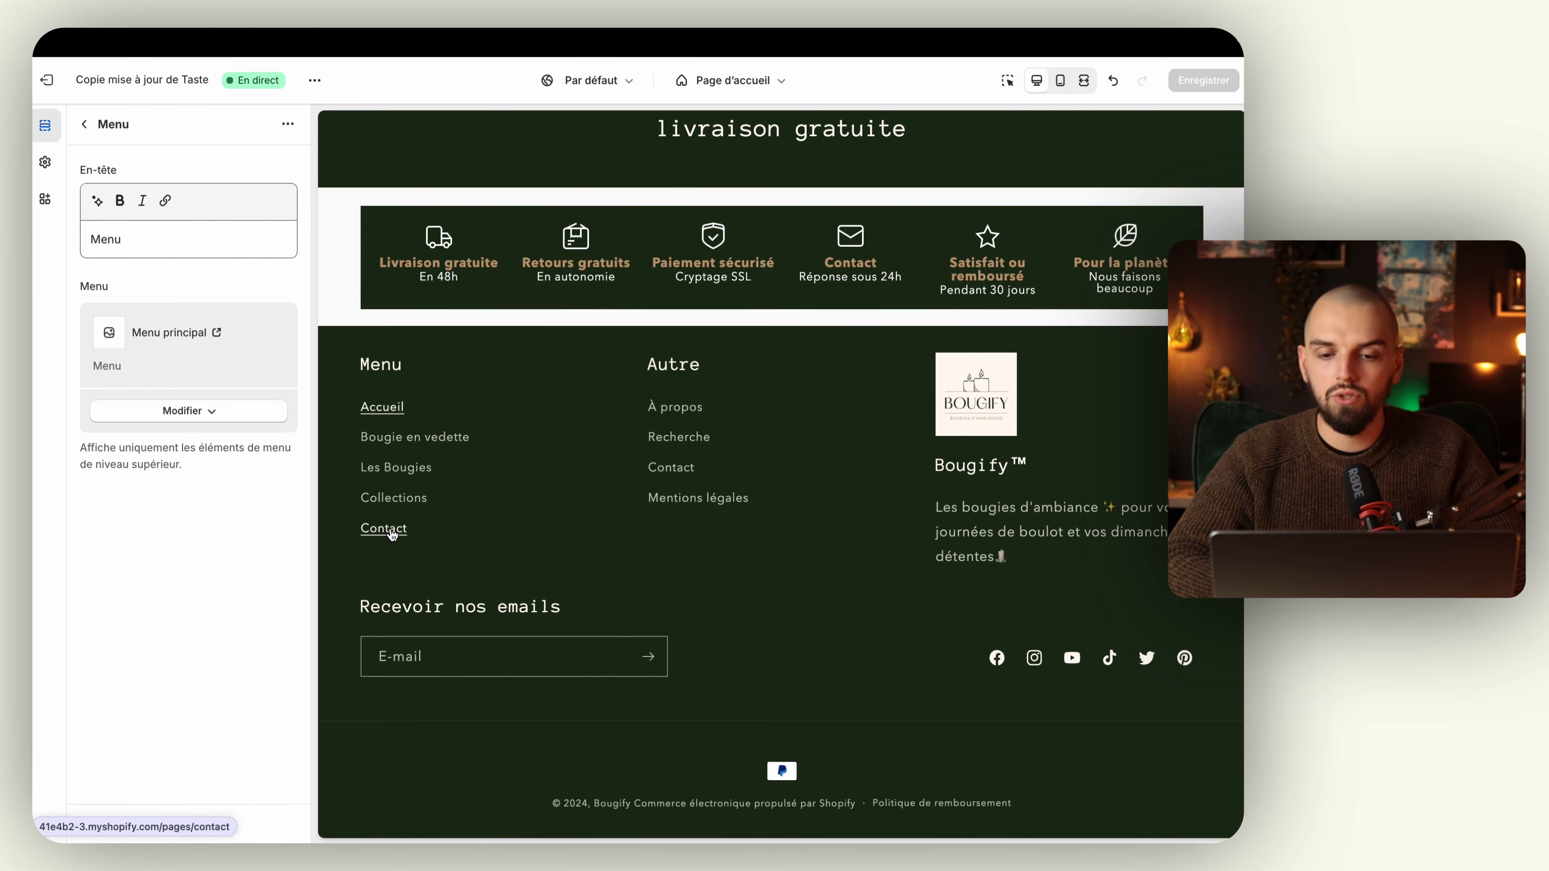
click(440, 435)
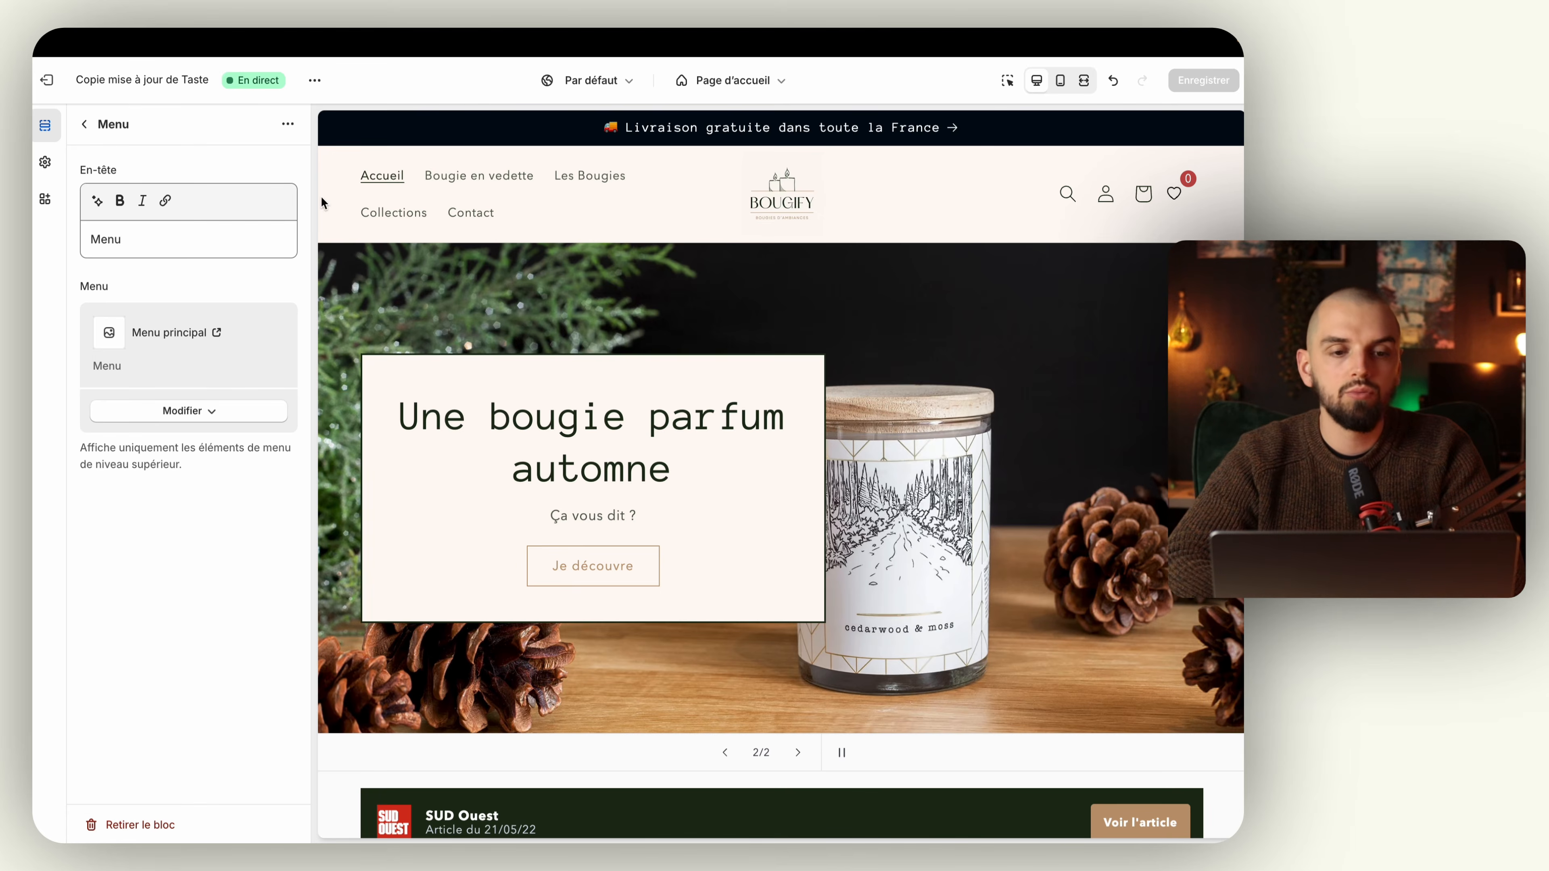
Step: Preview the home page at full width, return to the desktop view and open the En-tête section's settings
click(1083, 81)
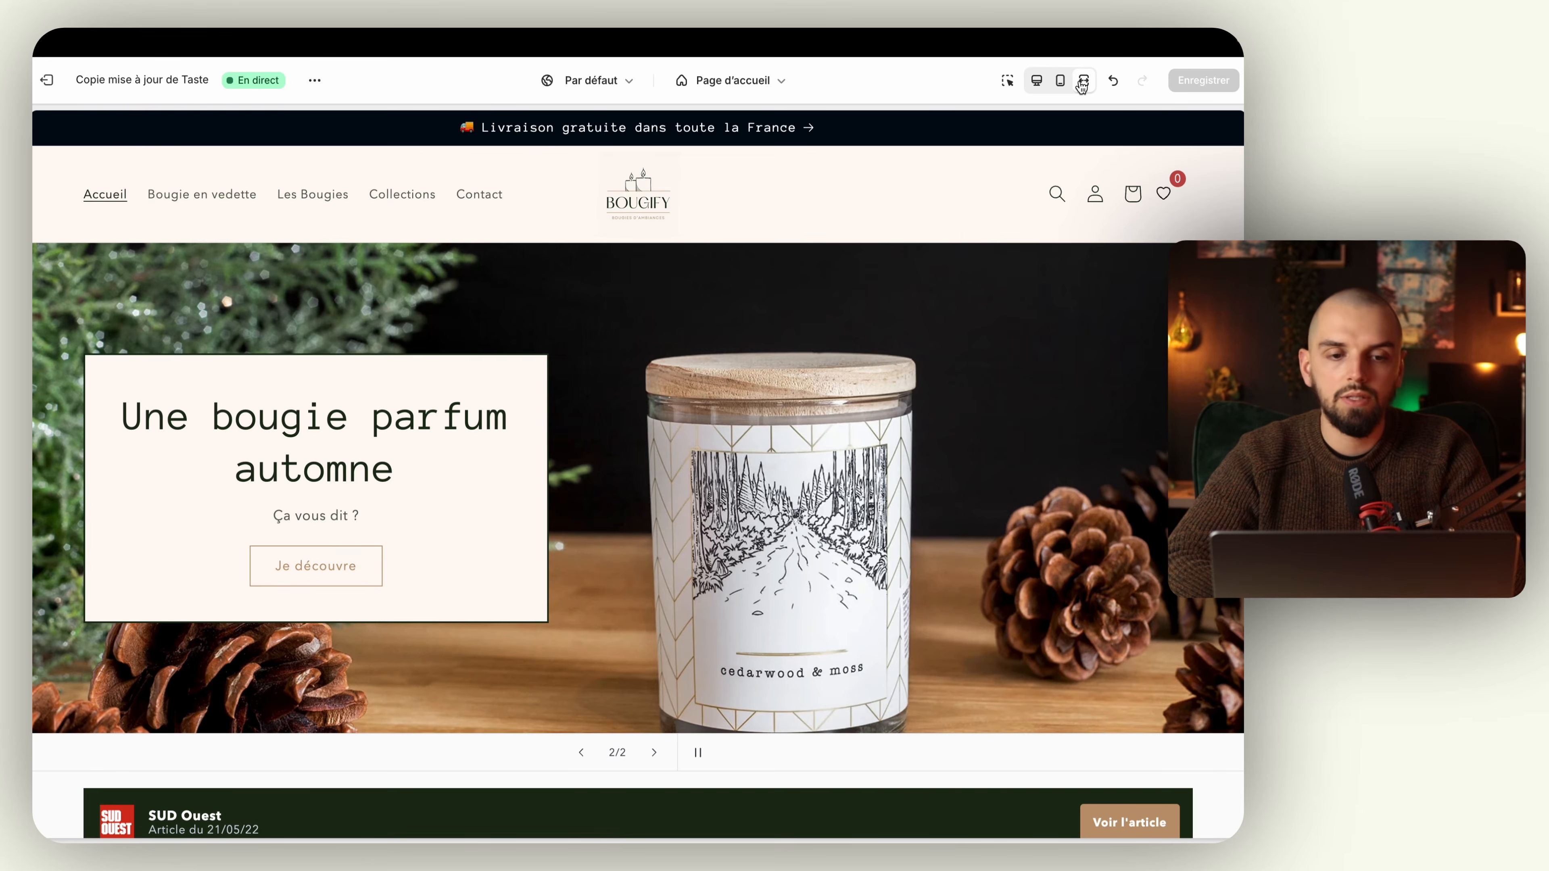
click(1044, 90)
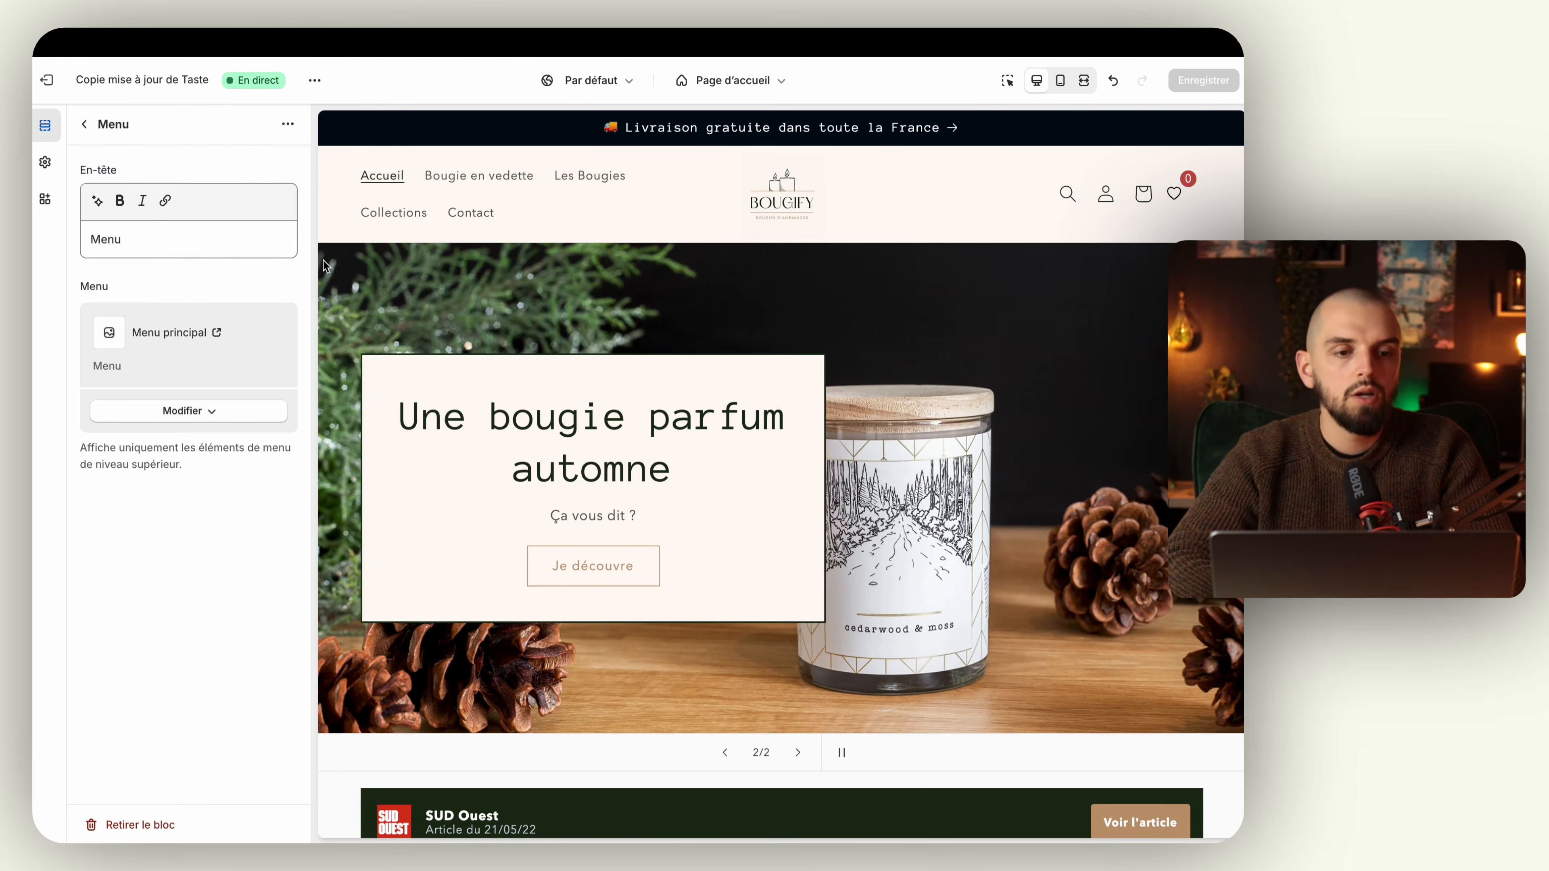
click(51, 139)
scroll(139, 232, up, 15)
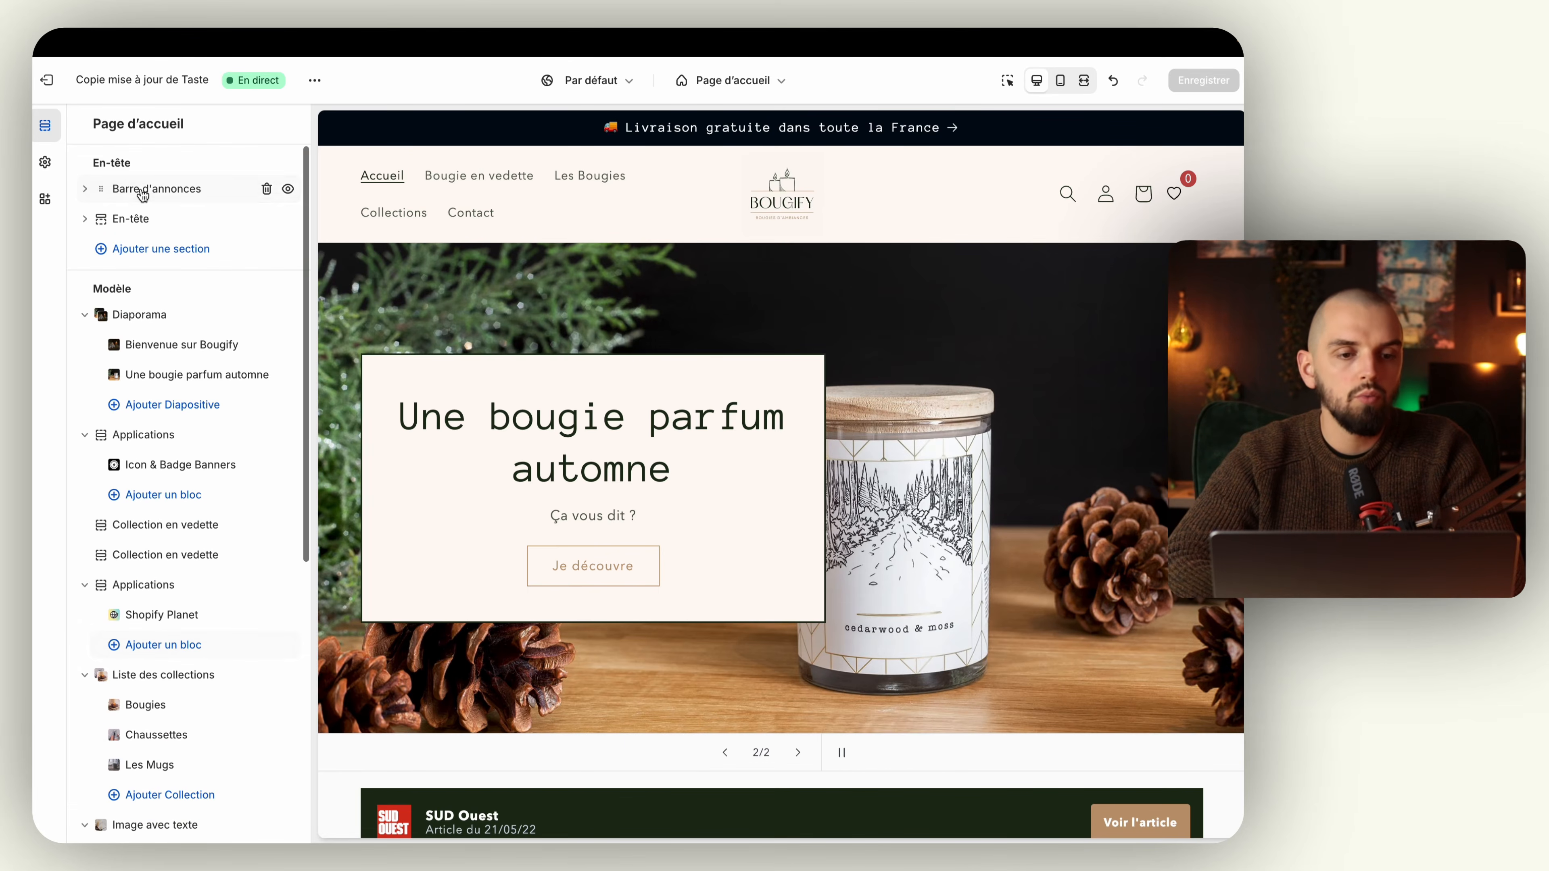
click(86, 220)
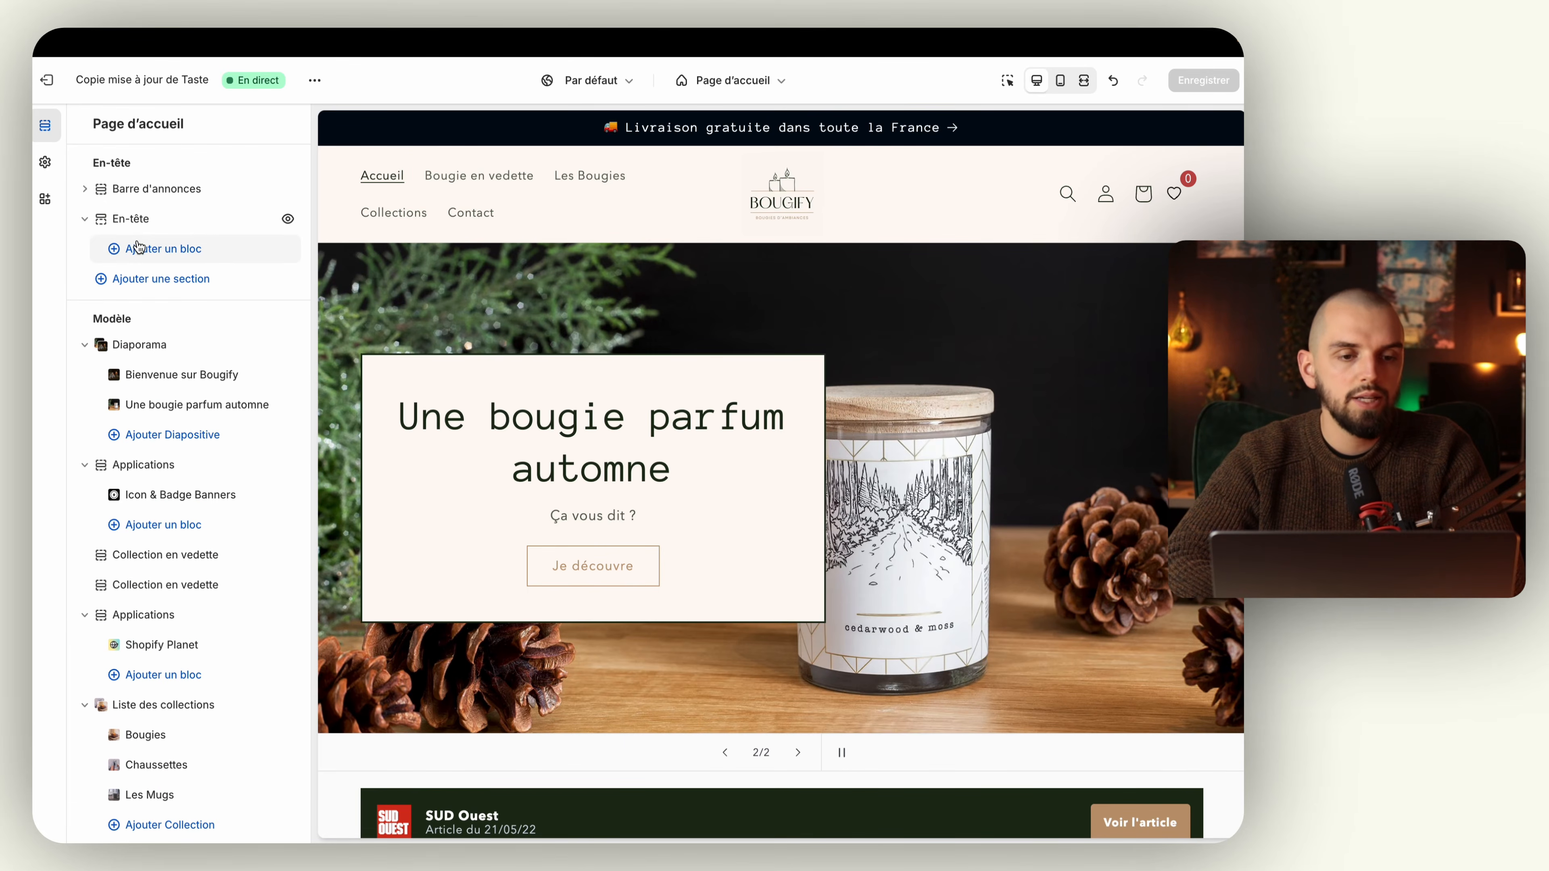
click(170, 222)
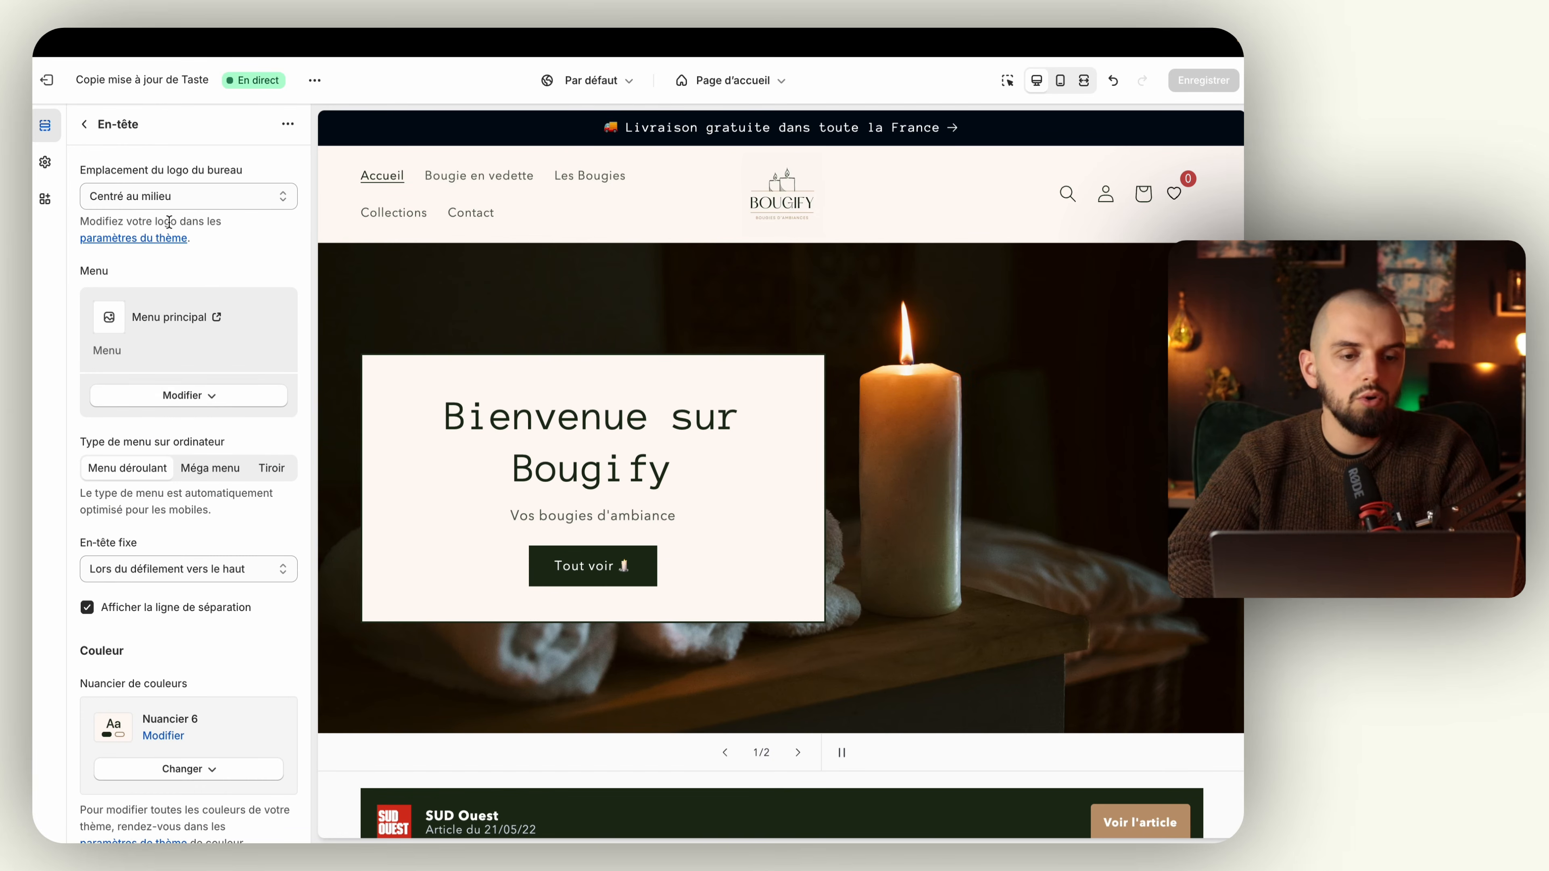
Step: Try Menu pied de page as the header's menu, reselect Menu principal and close the menu selection
click(195, 397)
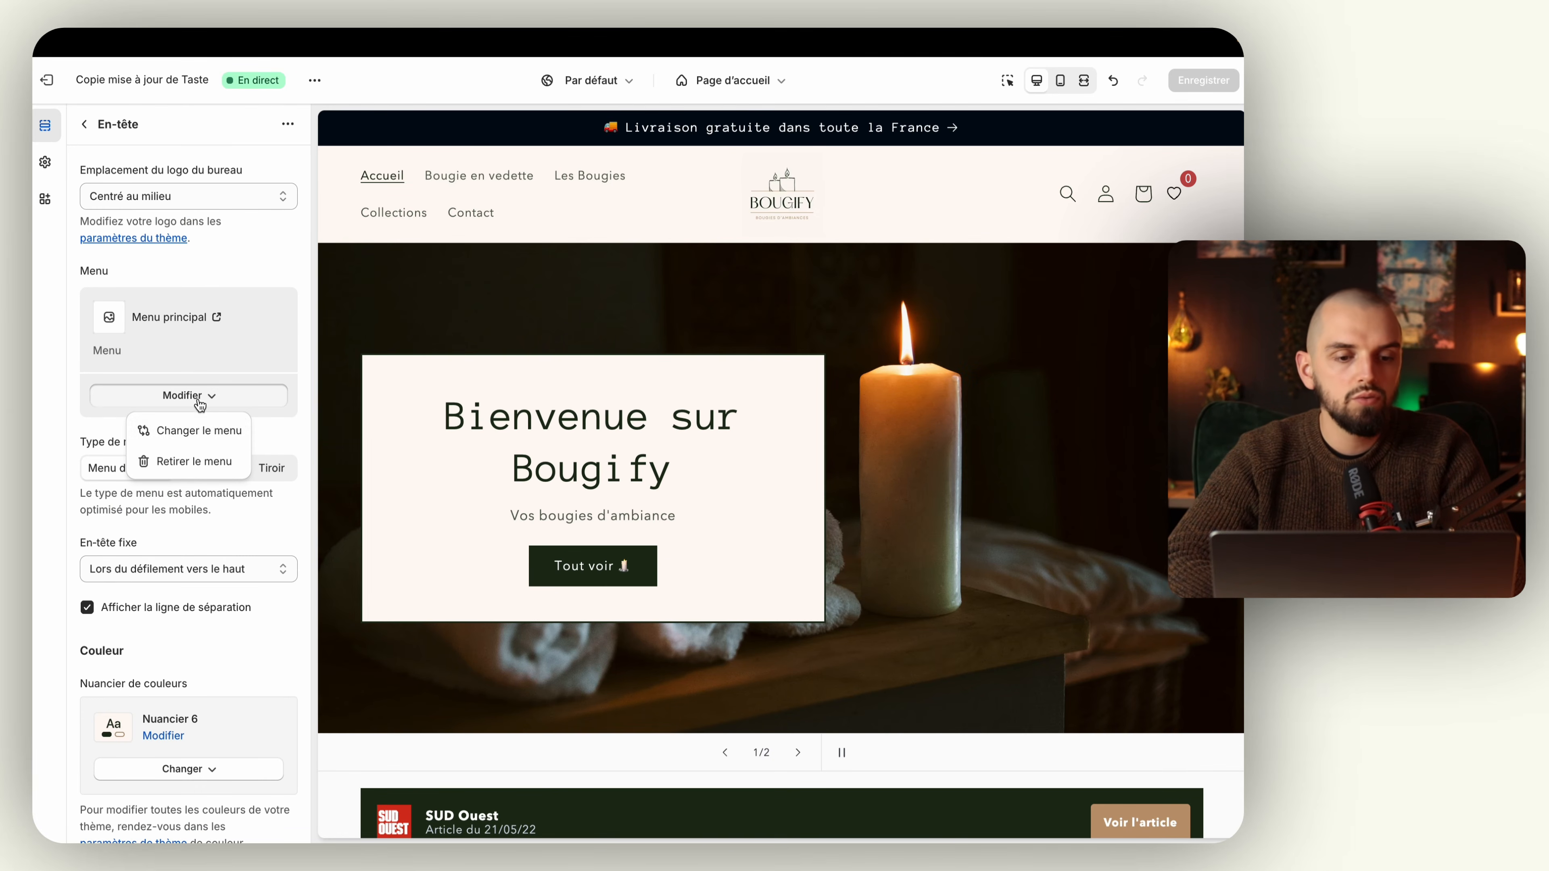
click(197, 428)
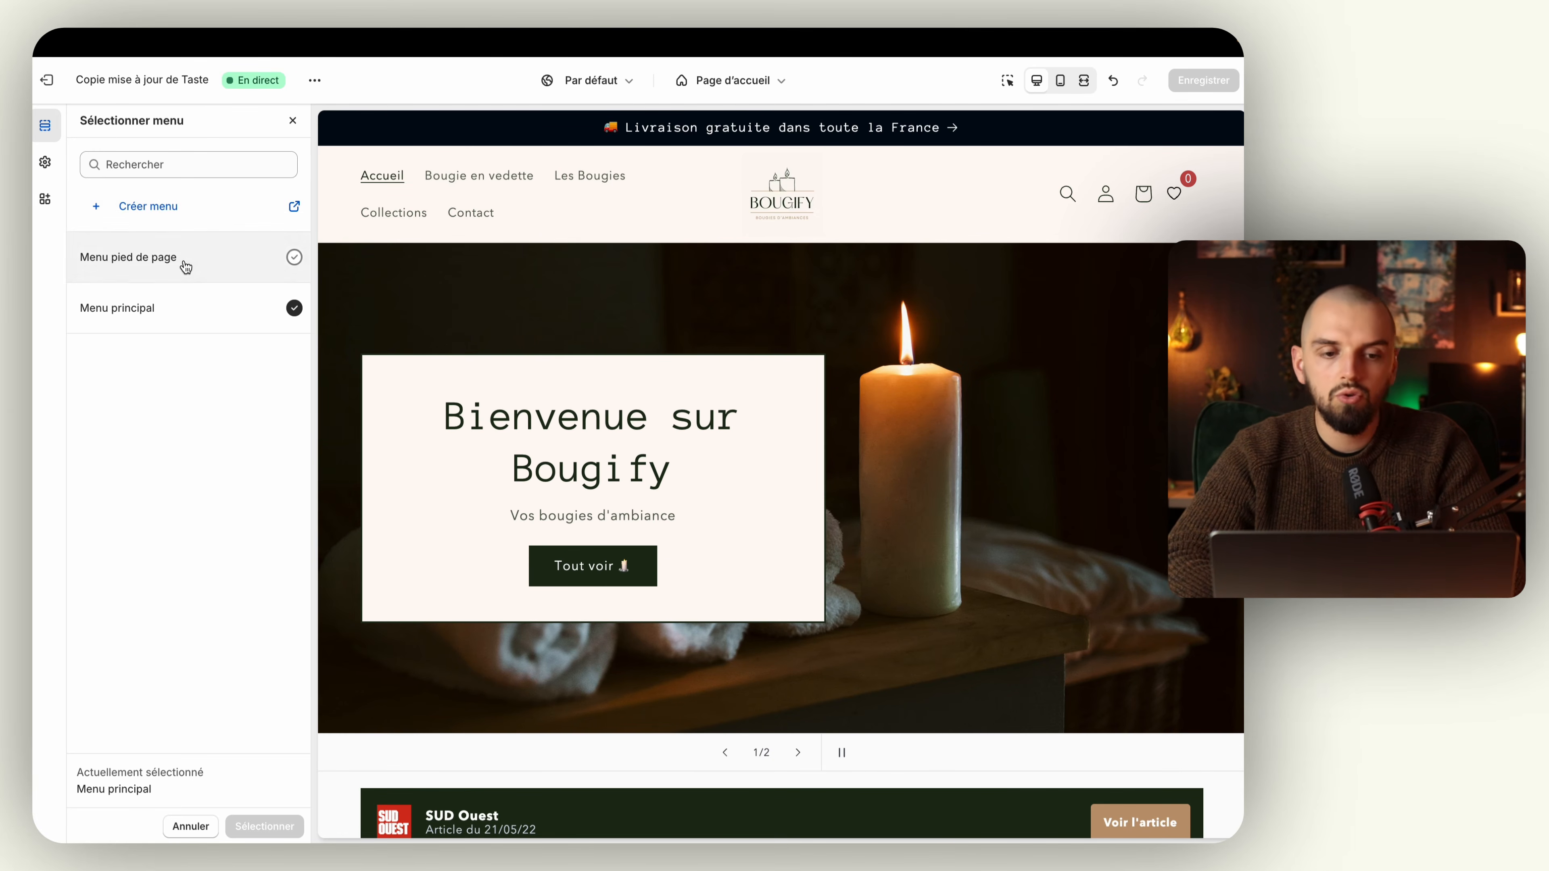
click(183, 259)
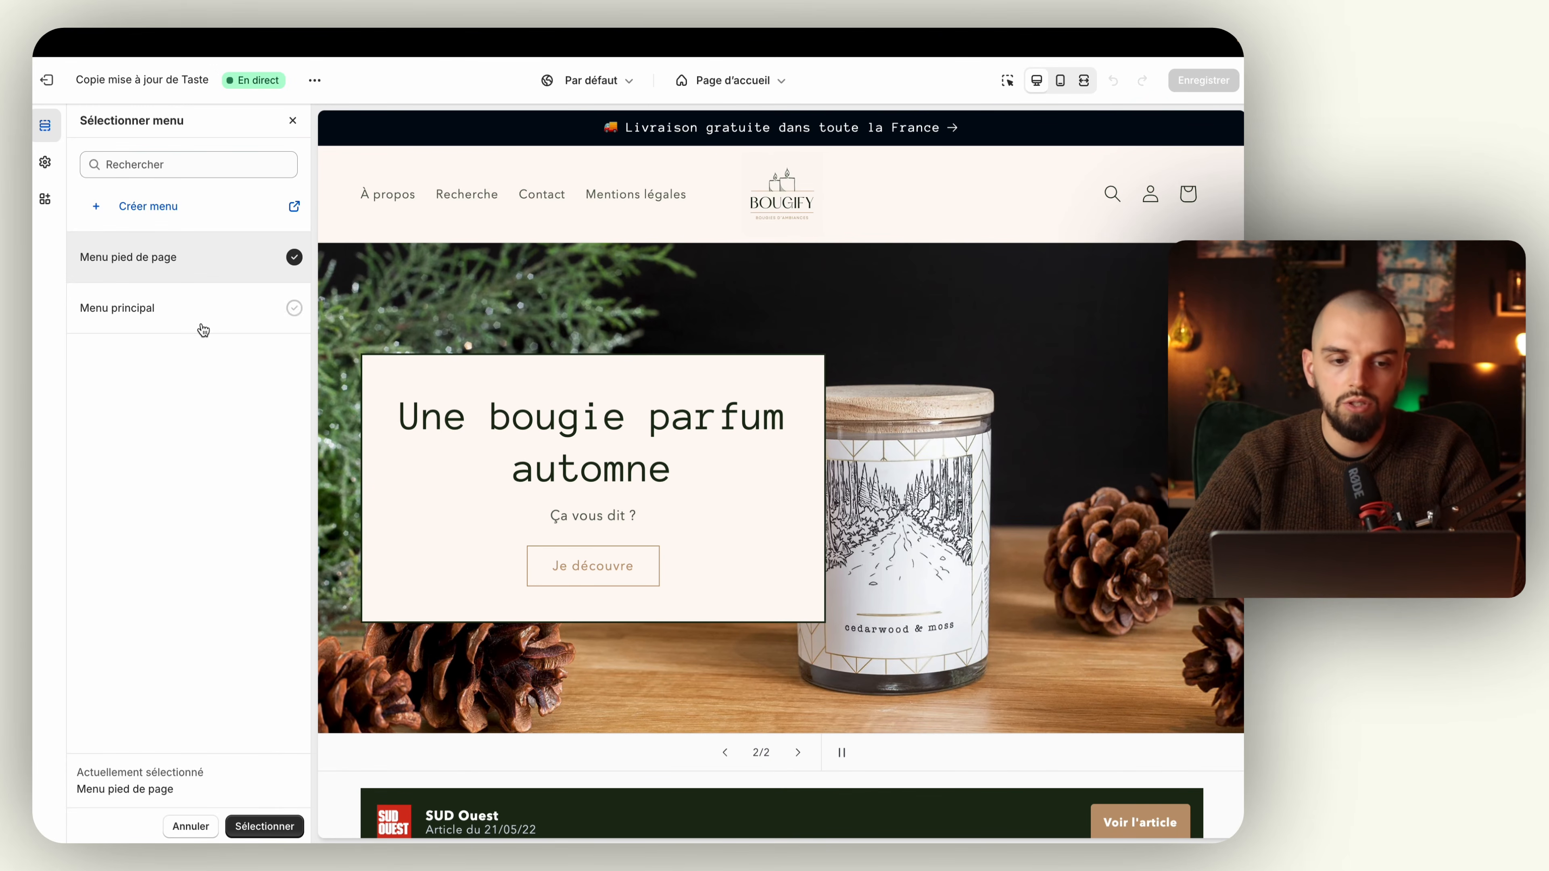
click(203, 328)
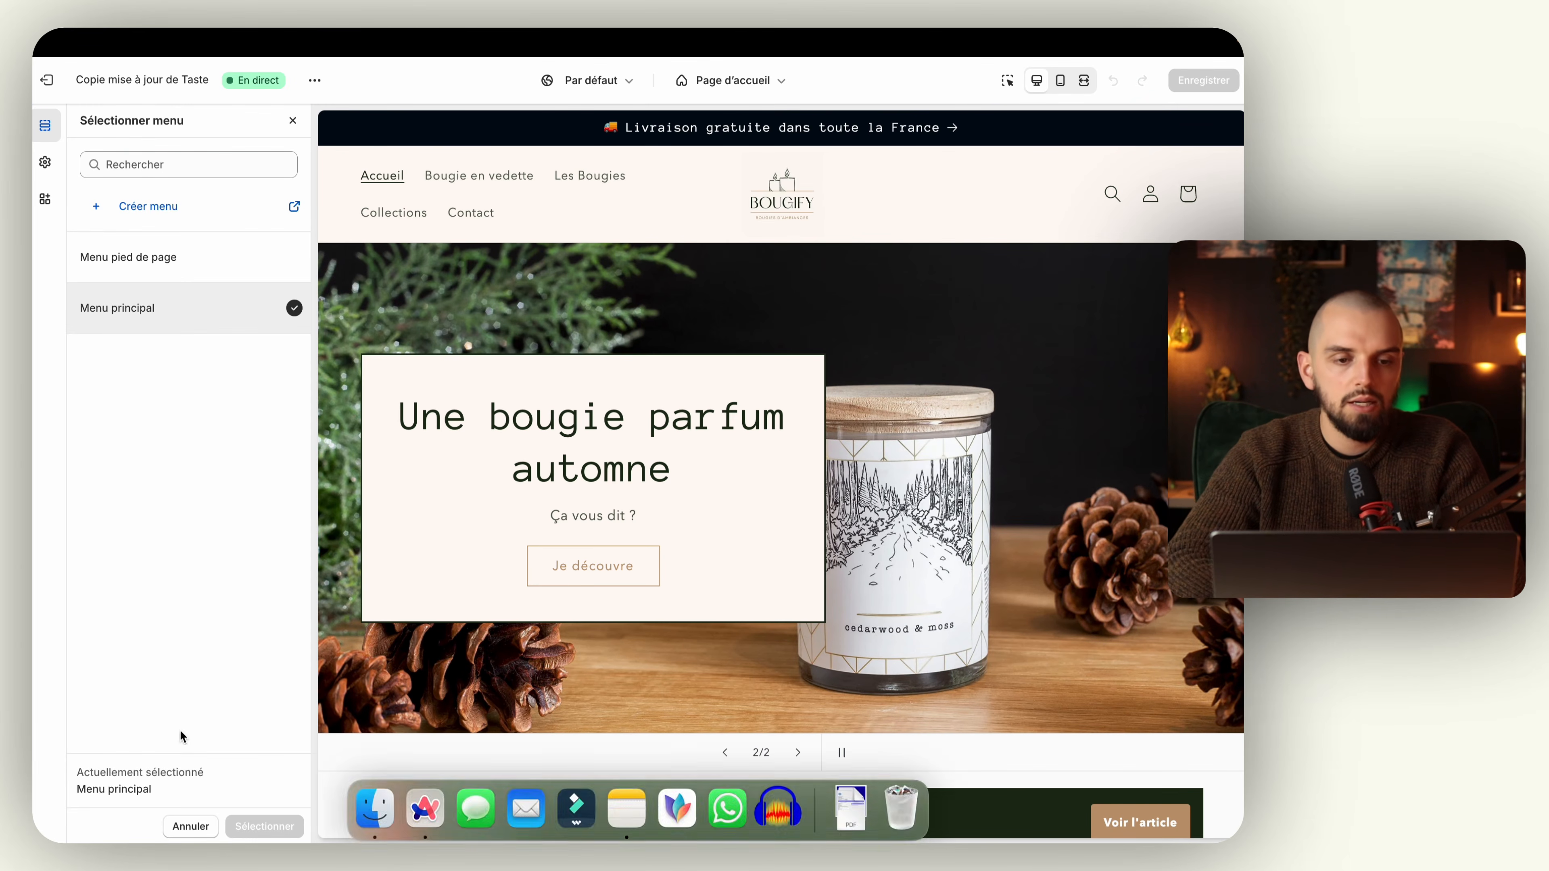
click(286, 128)
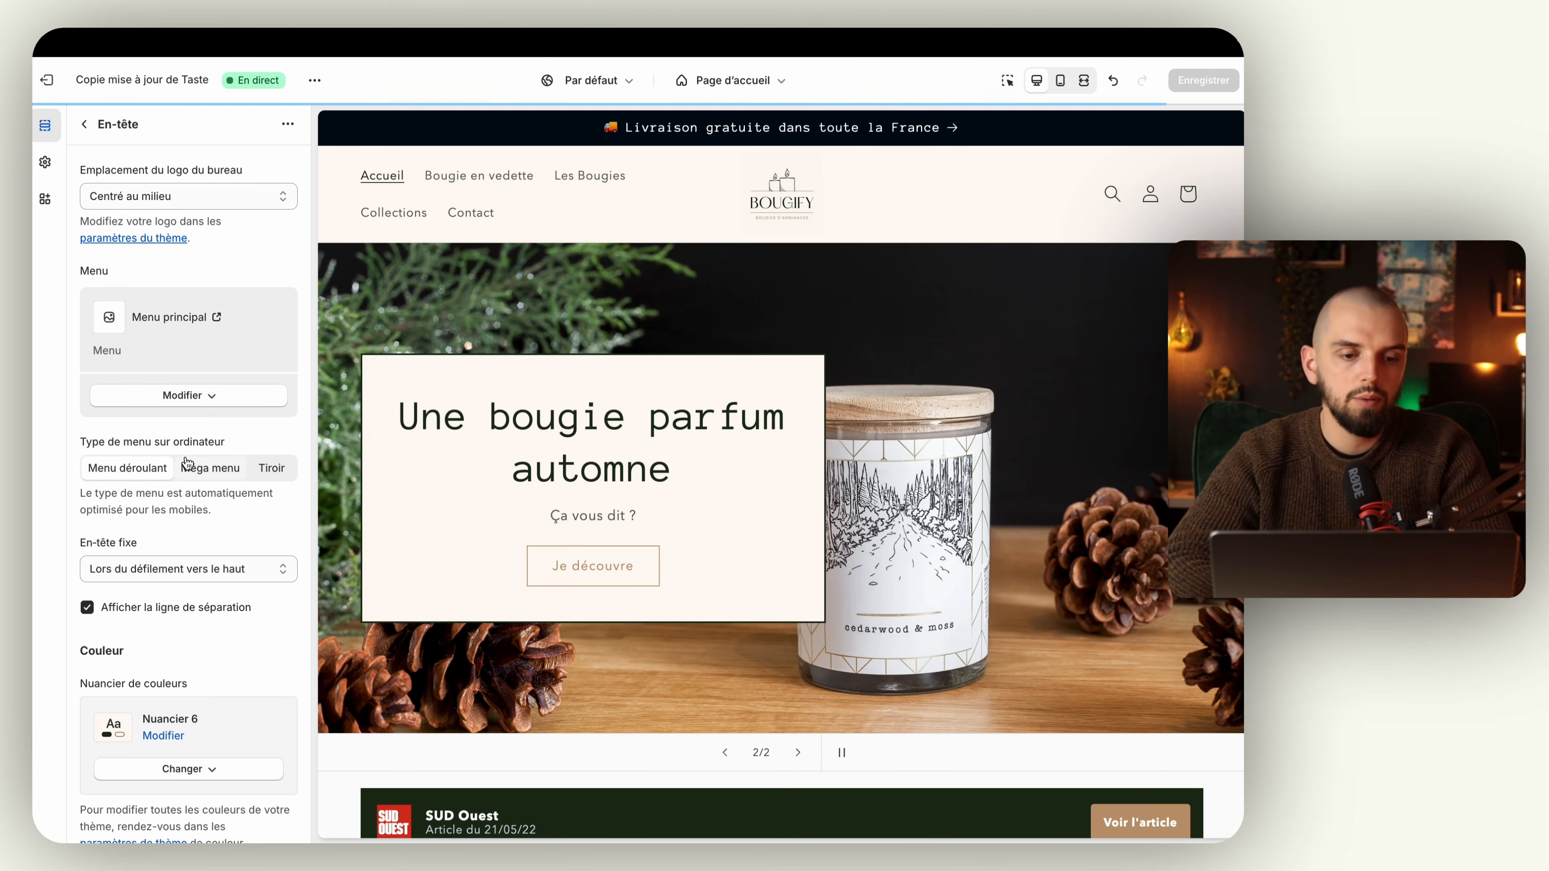
Step: Try the Méga menu desktop menu type, switch back to Menu déroulant and look through the remaining header settings
click(199, 468)
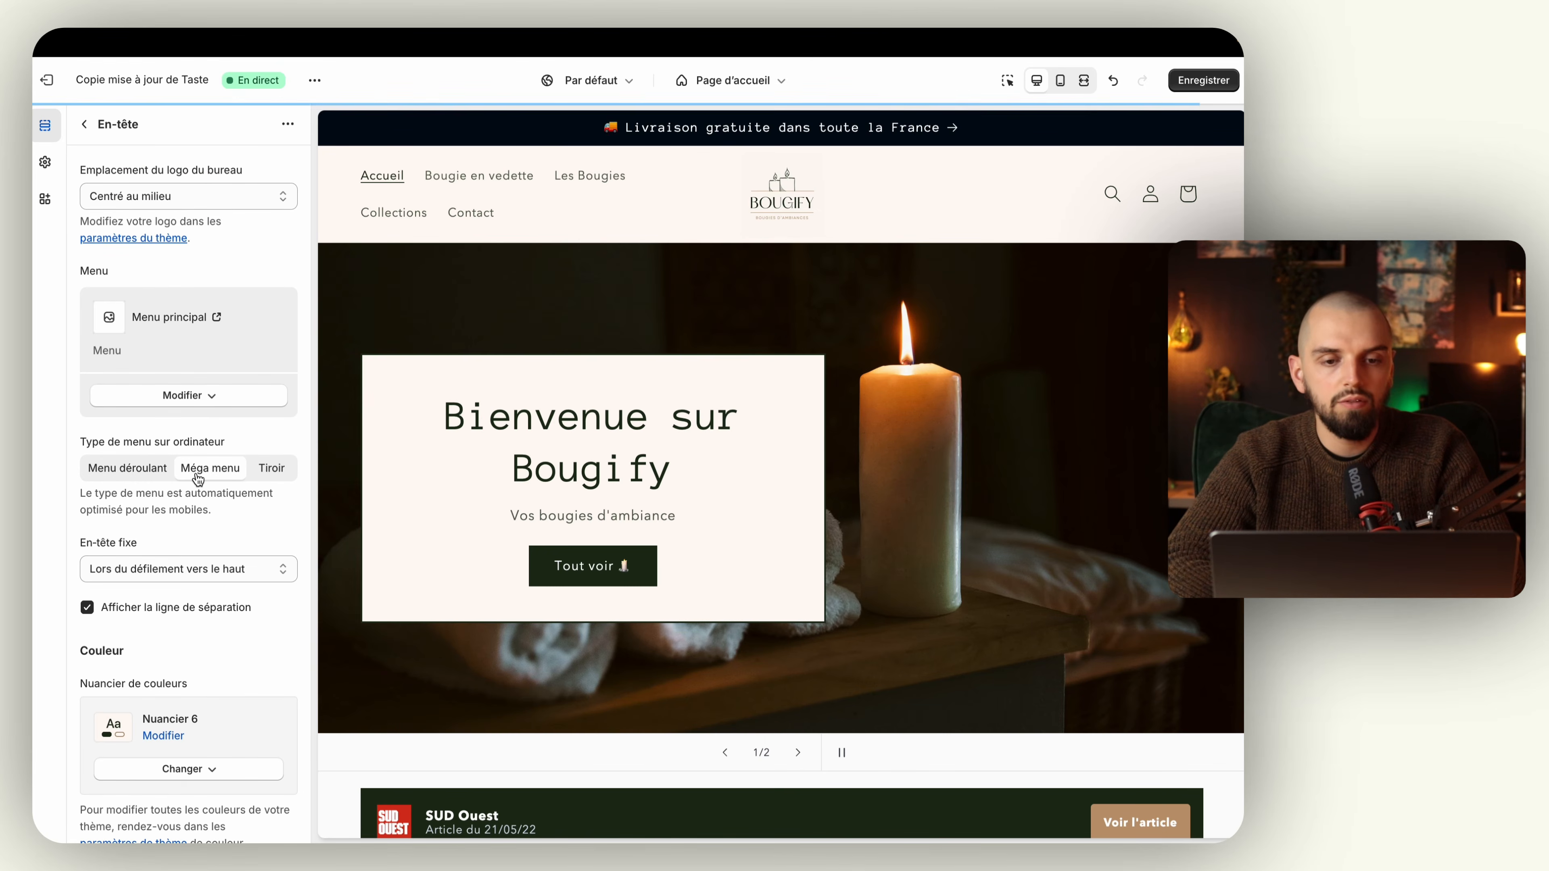
click(134, 476)
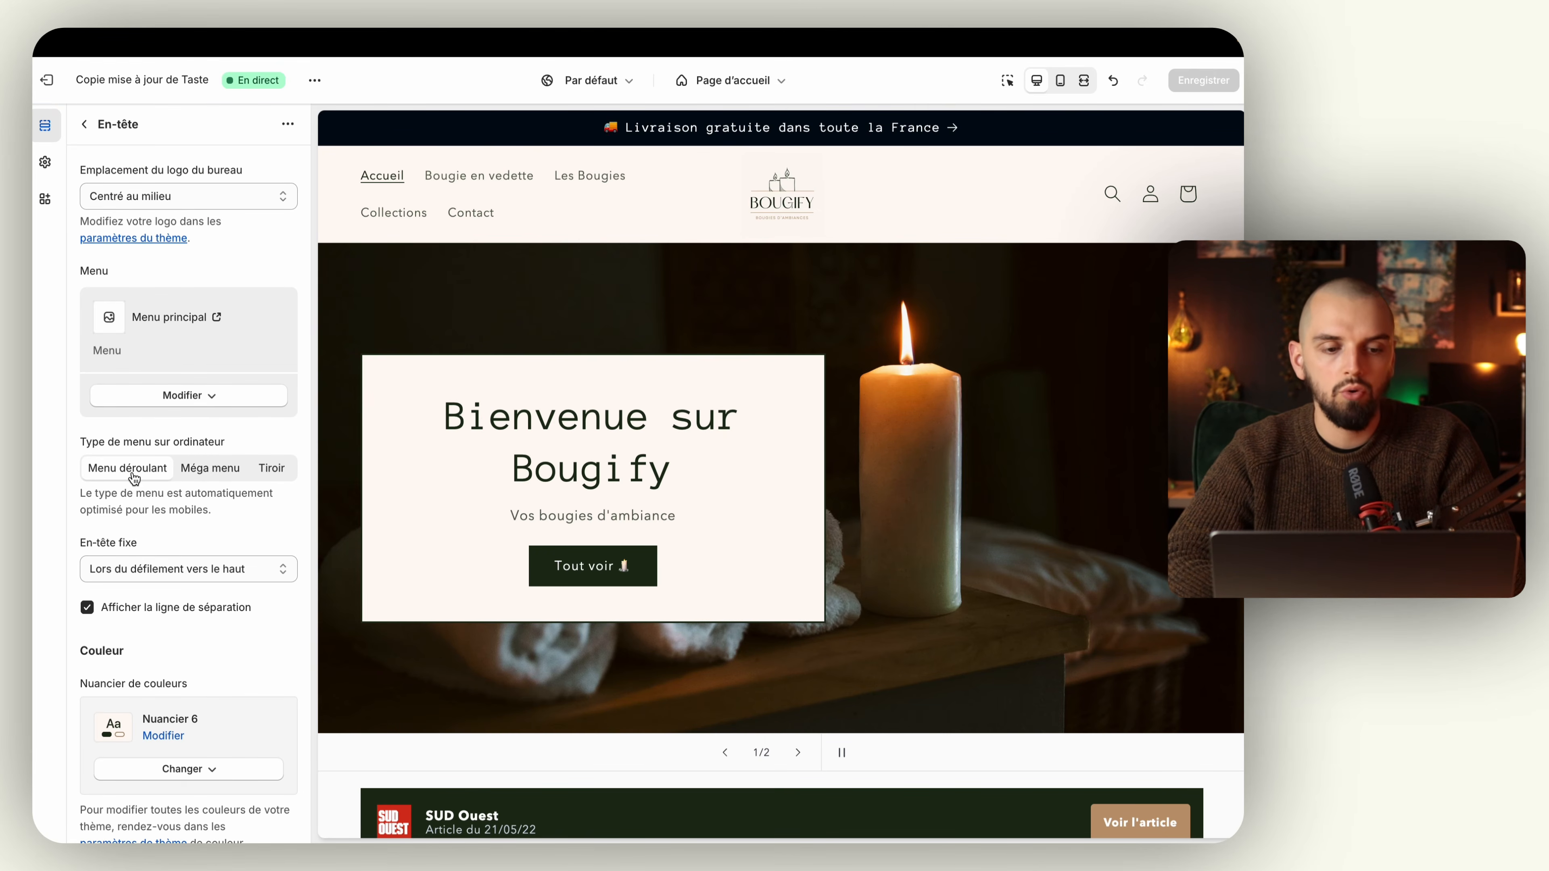
scroll(134, 482, down, 2)
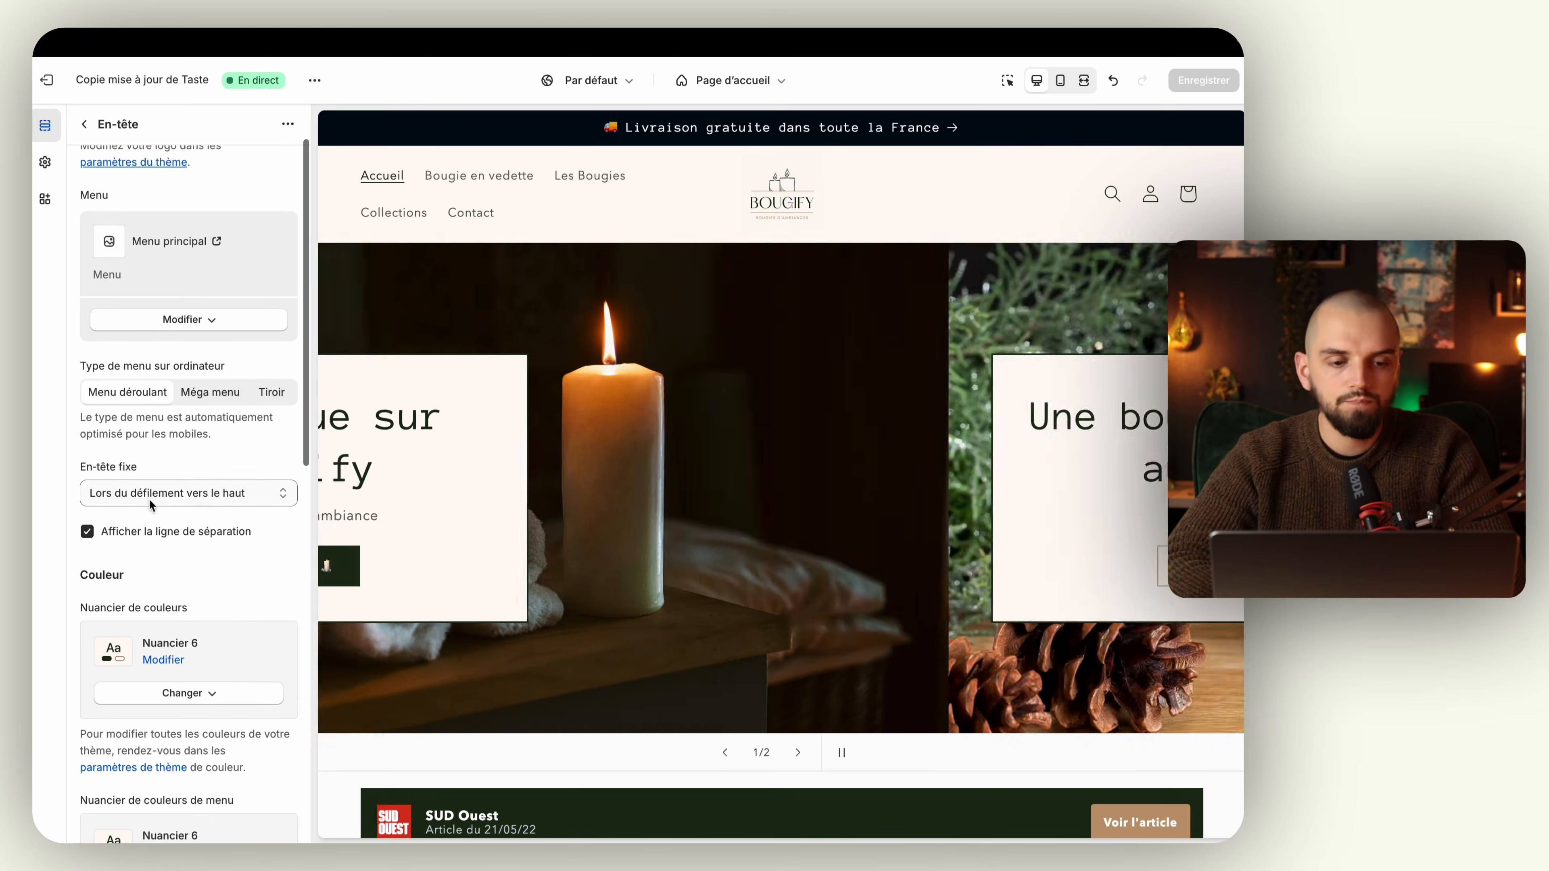
scroll(150, 497, down, 10)
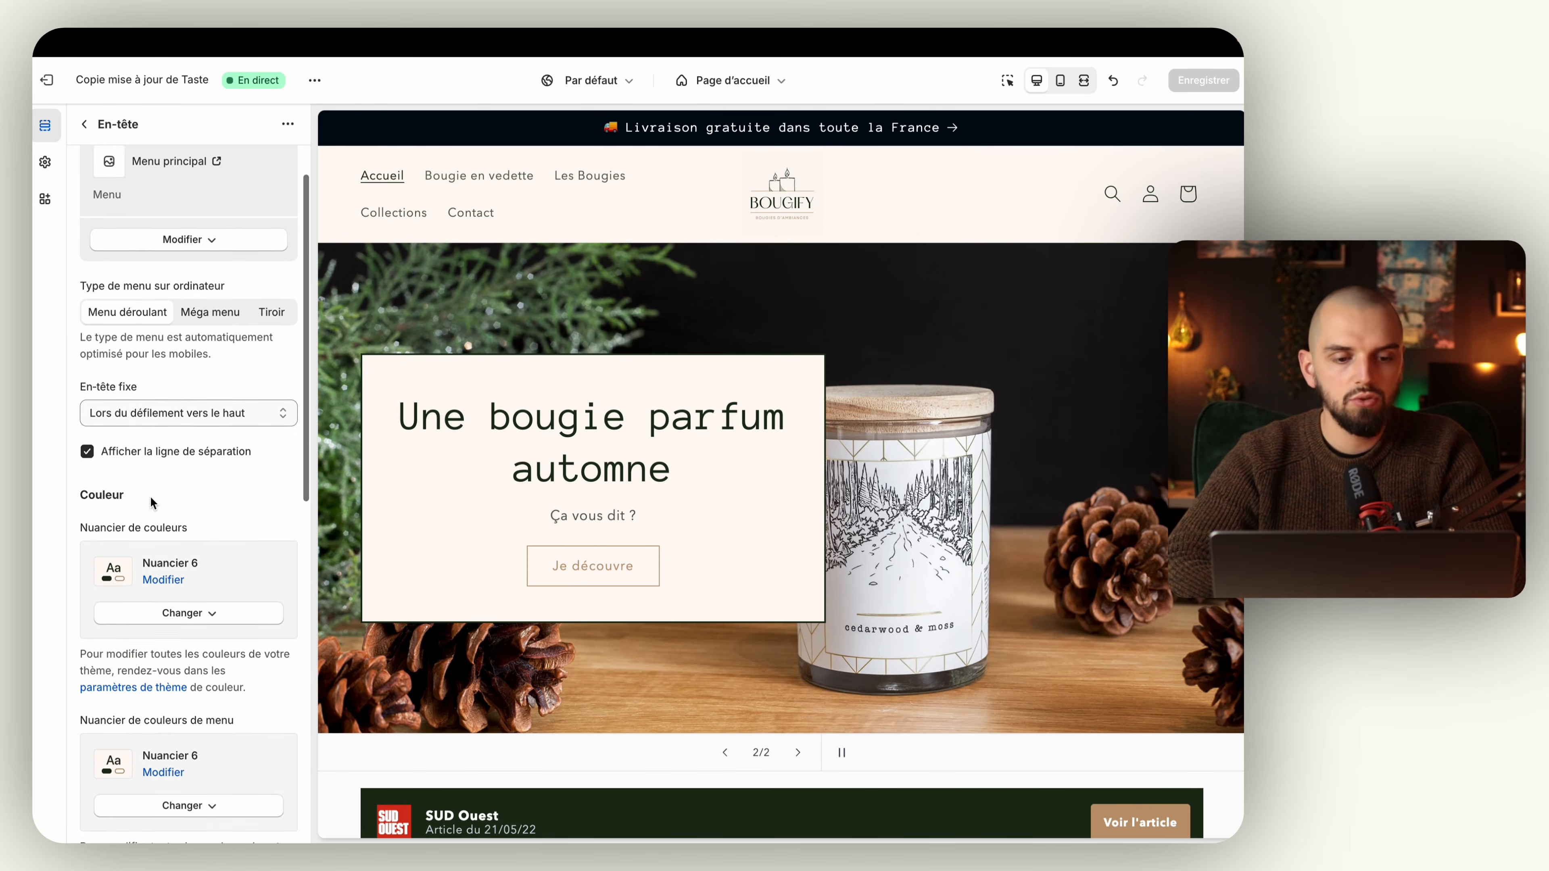
scroll(150, 497, down, 3)
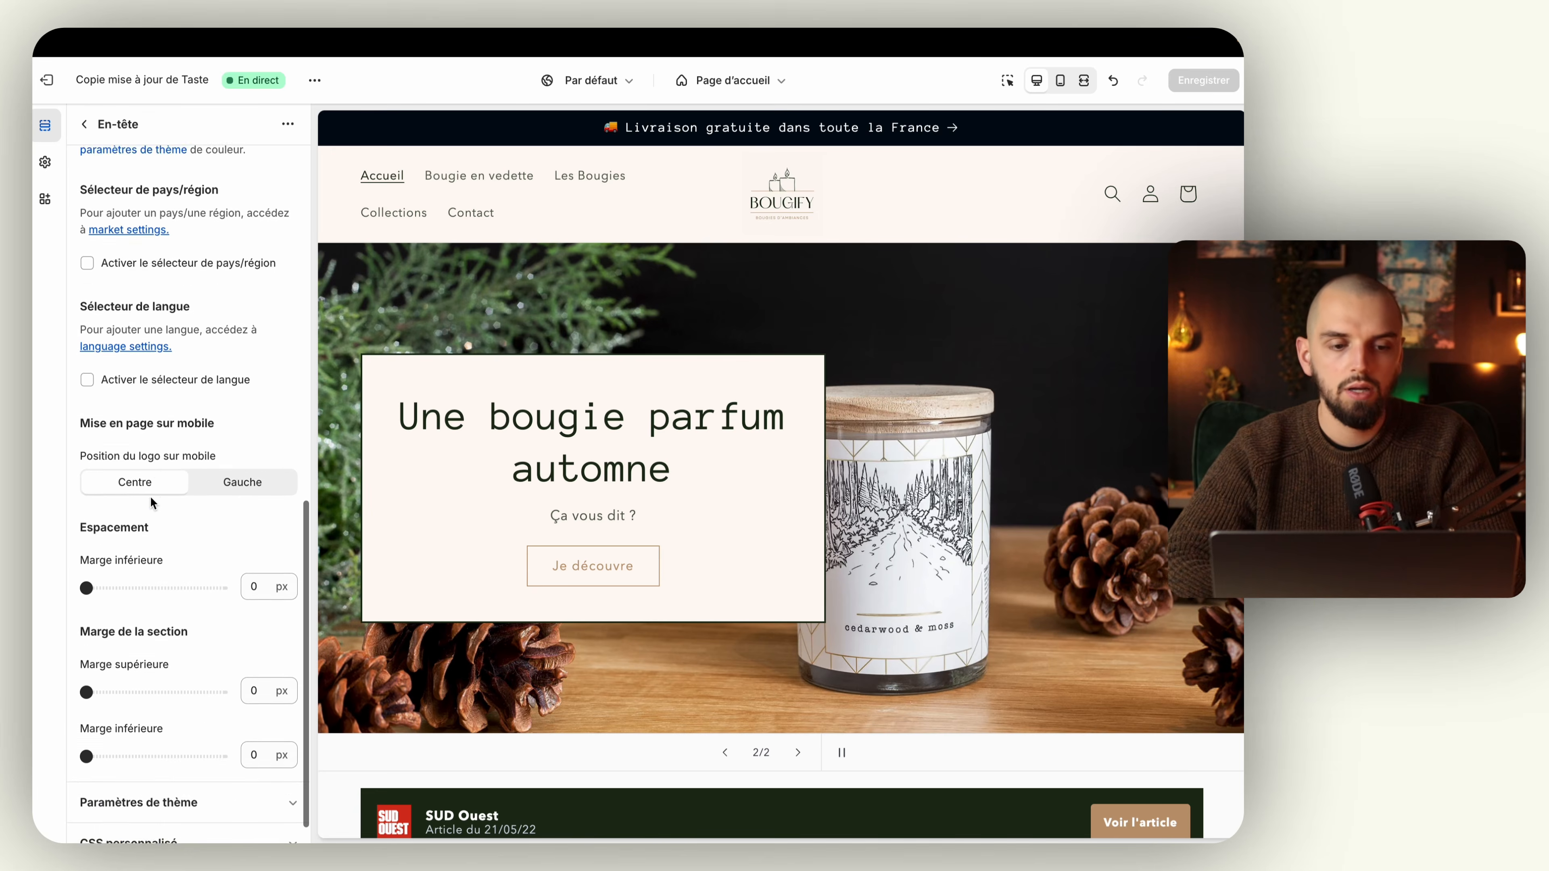
scroll(150, 497, up, 10)
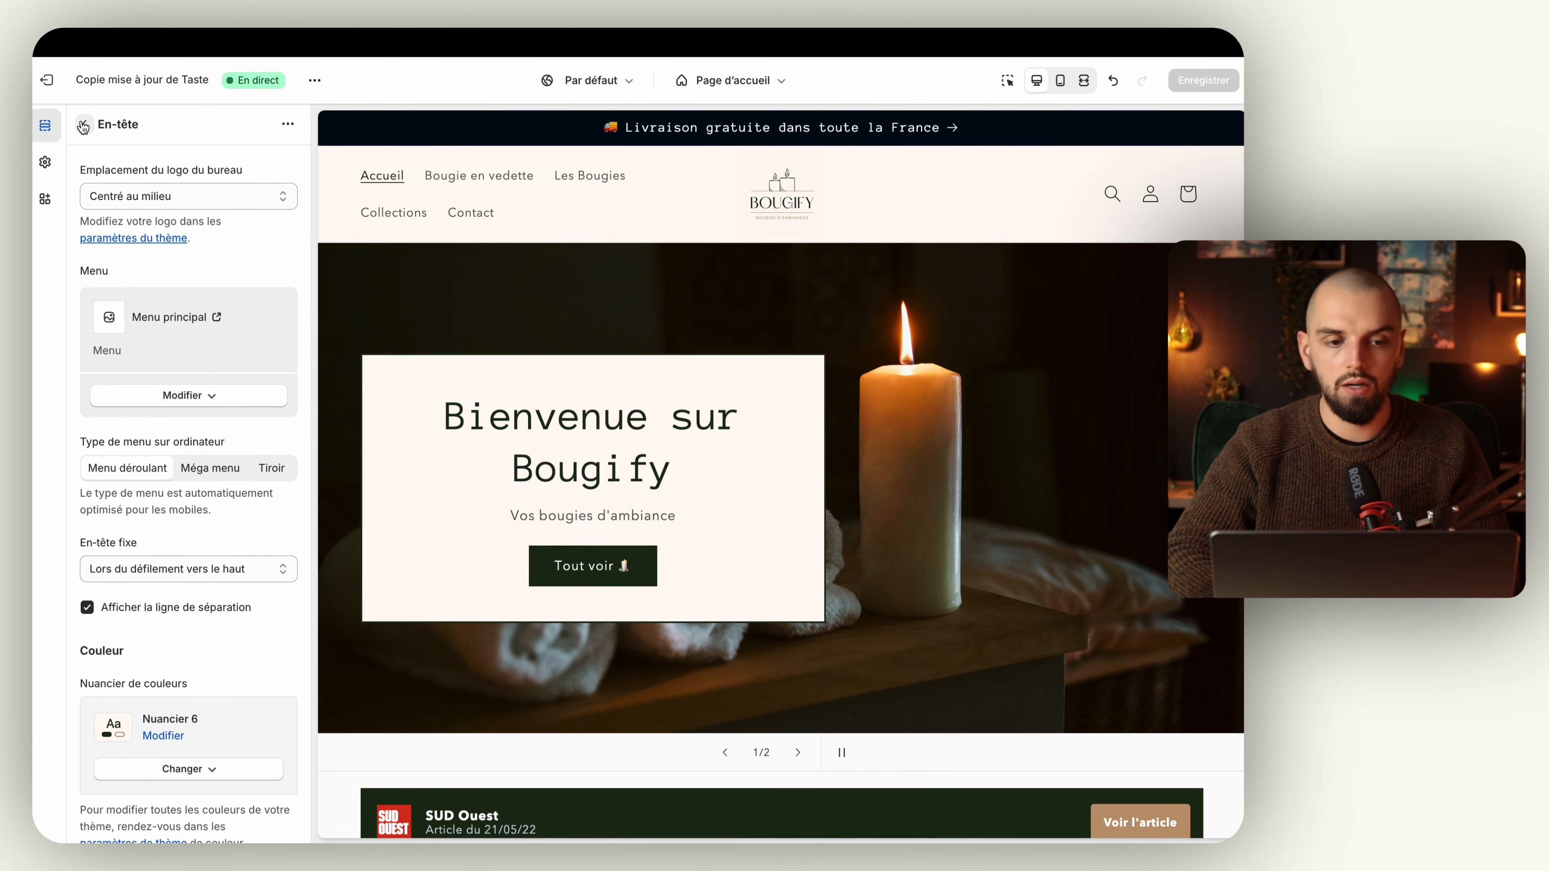
Step: Try the Centré à gauche position for the desktop logo and preview the header at full width
click(221, 196)
click(220, 176)
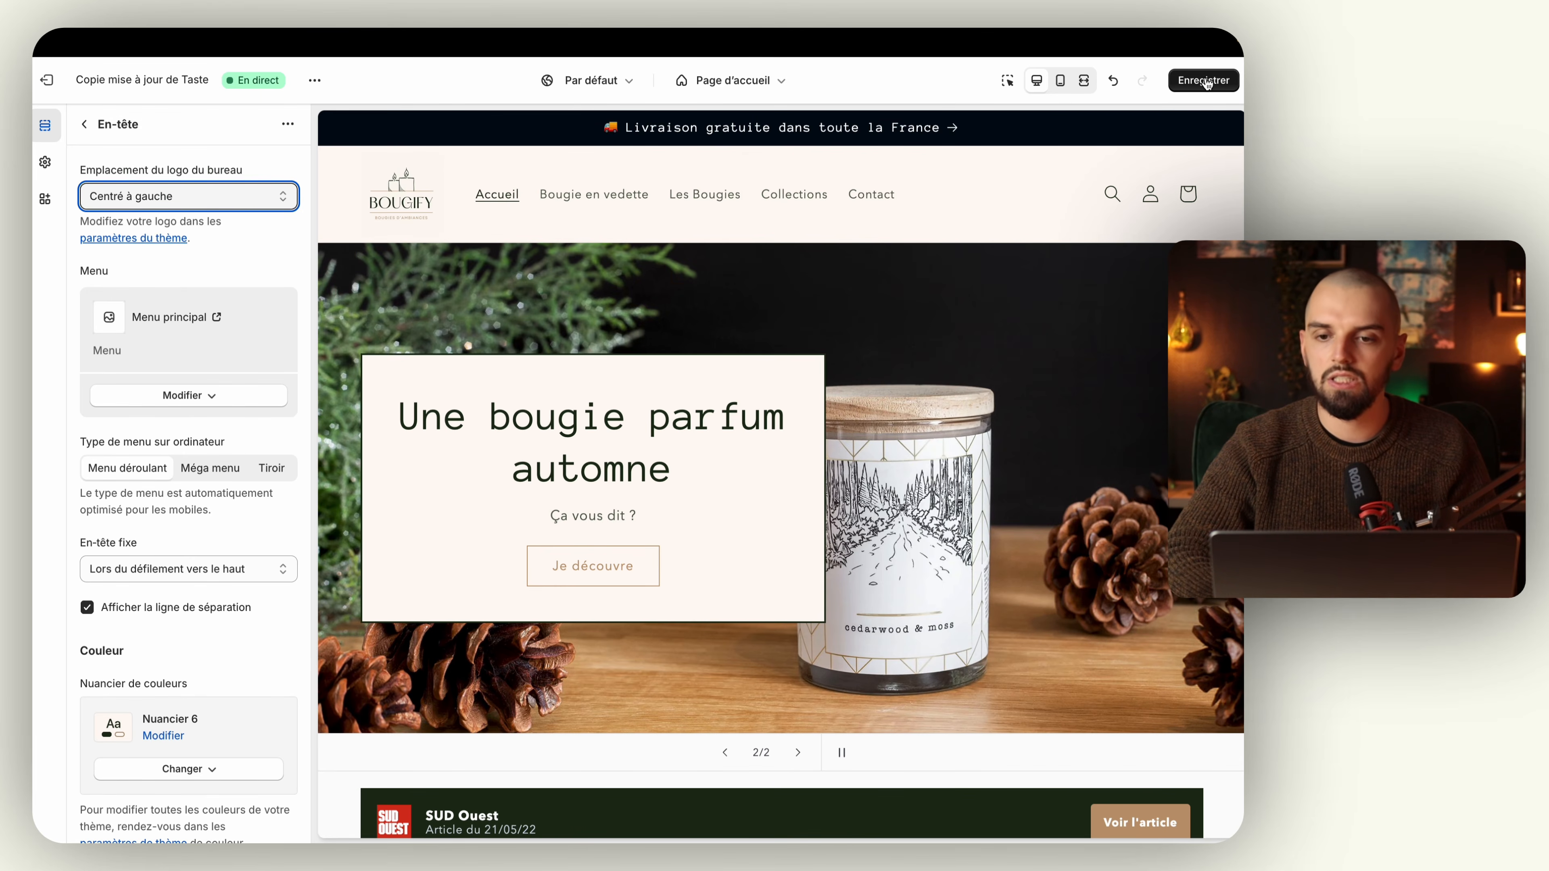
click(1084, 80)
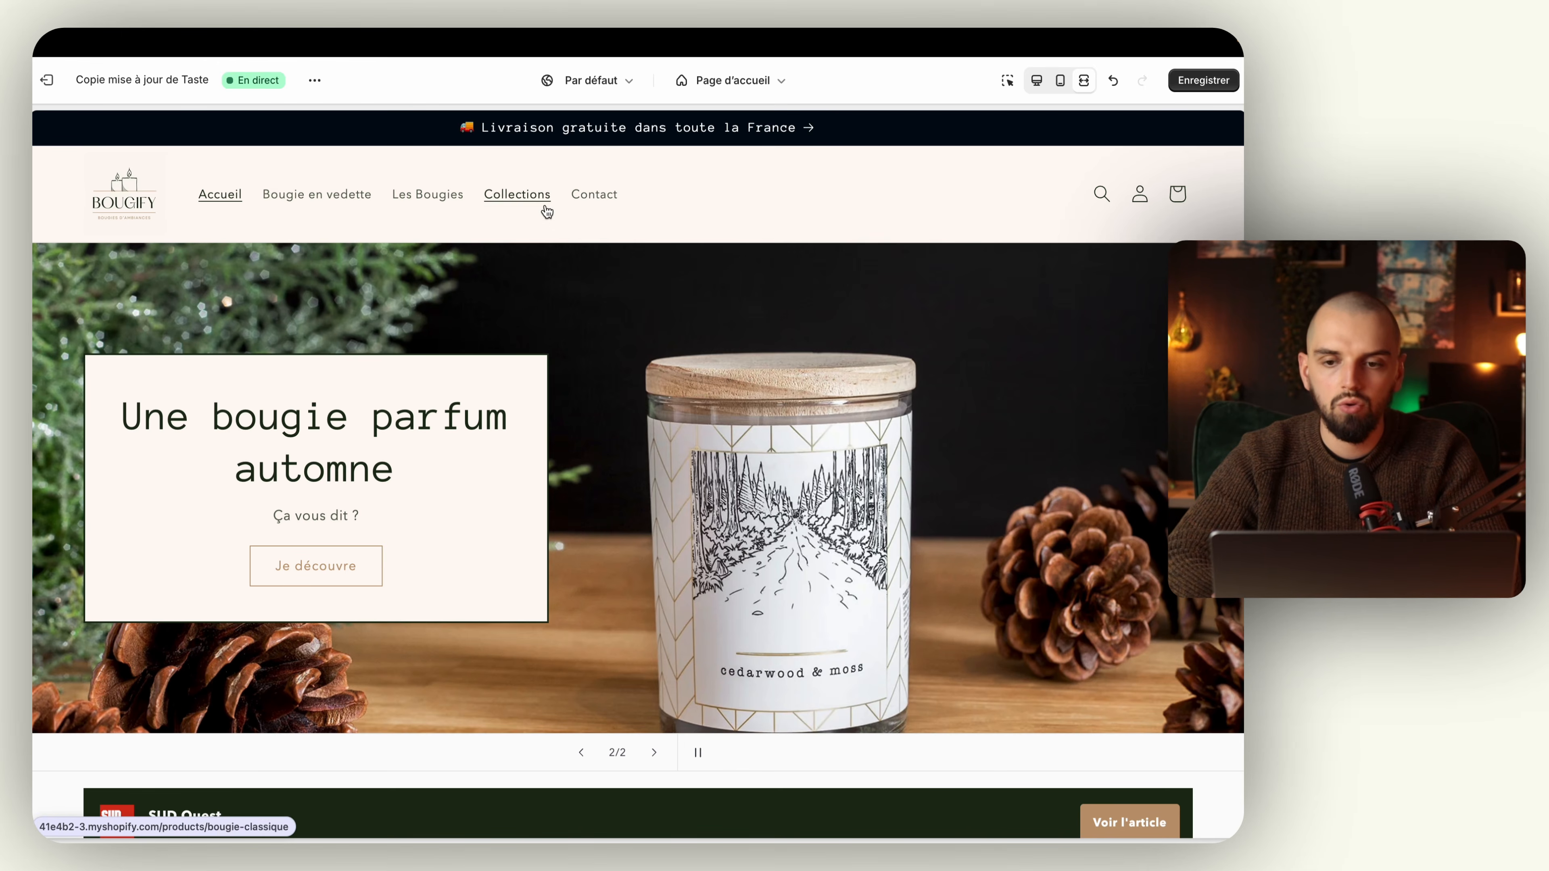
click(1044, 82)
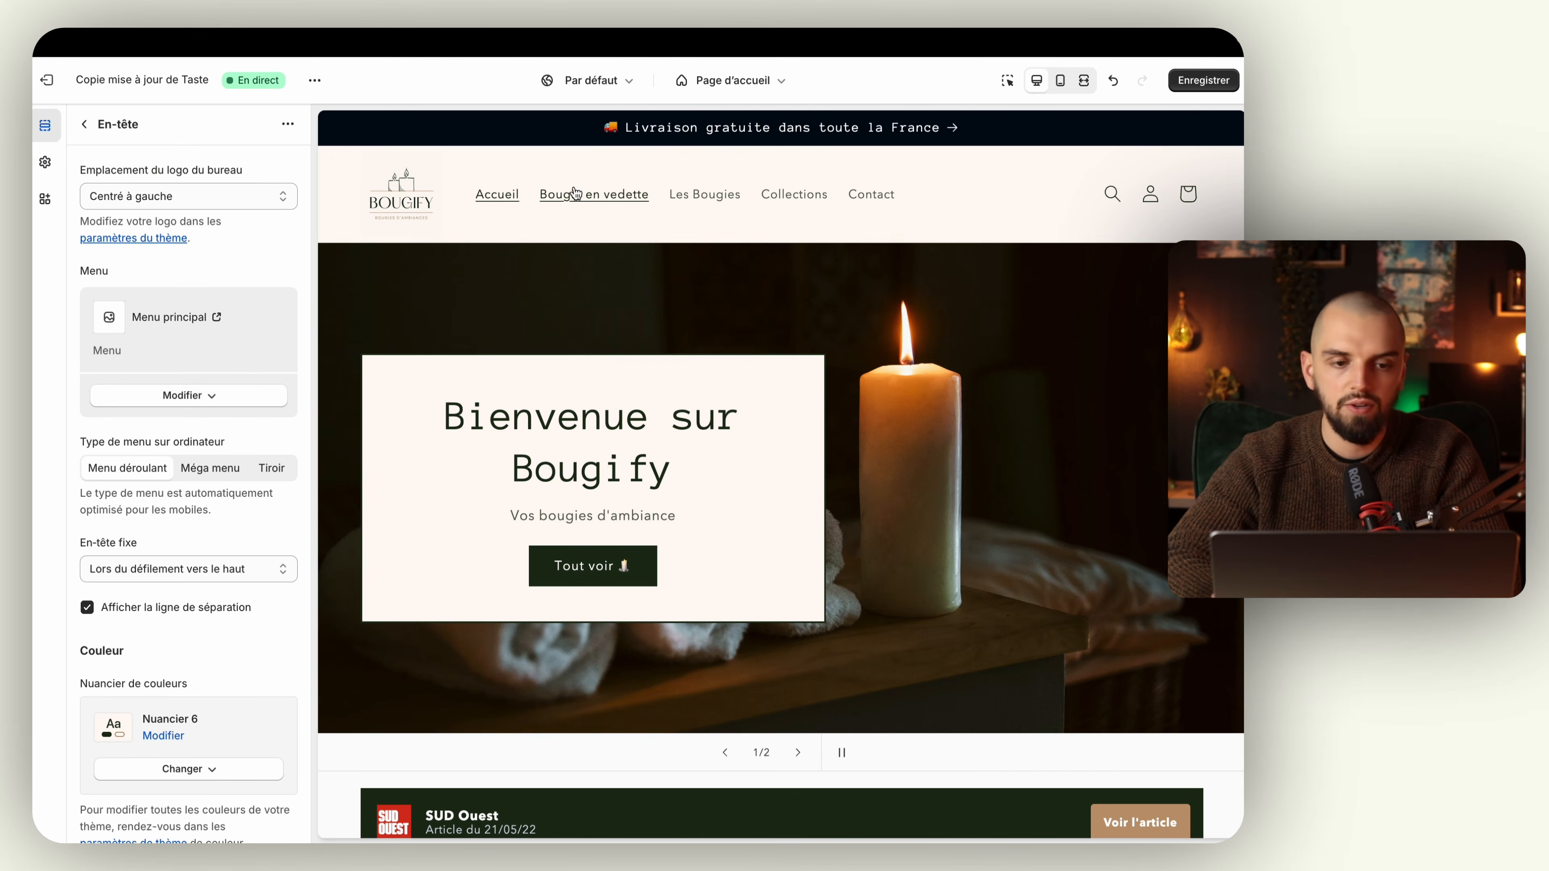
Step: Try the desktop logo positions En haut au centre and En haut à gauche, and reselect Centré au milieu
click(168, 196)
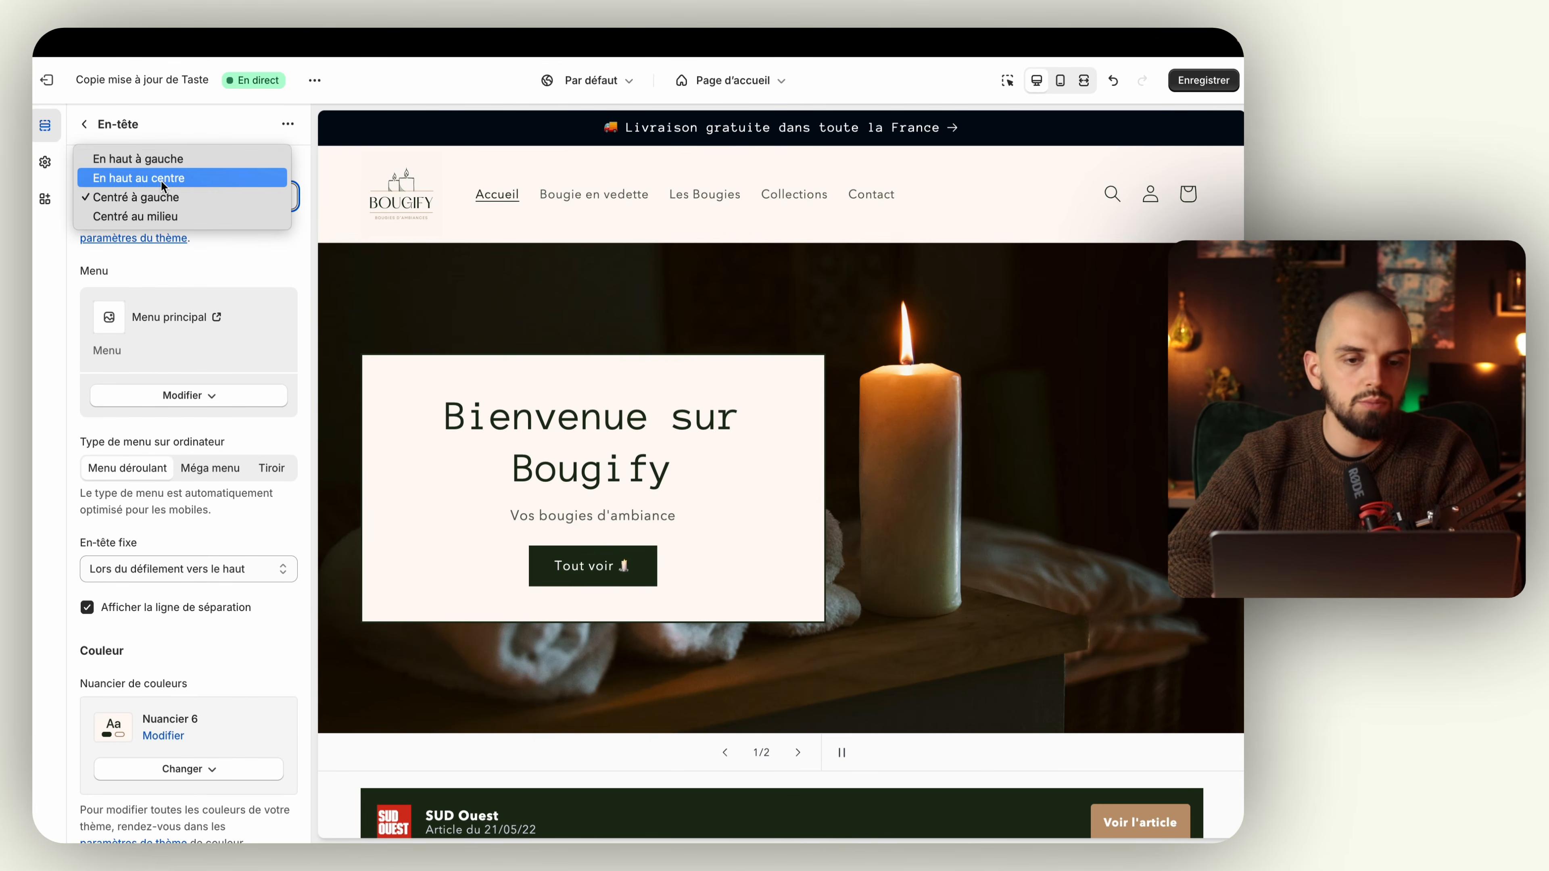
click(161, 179)
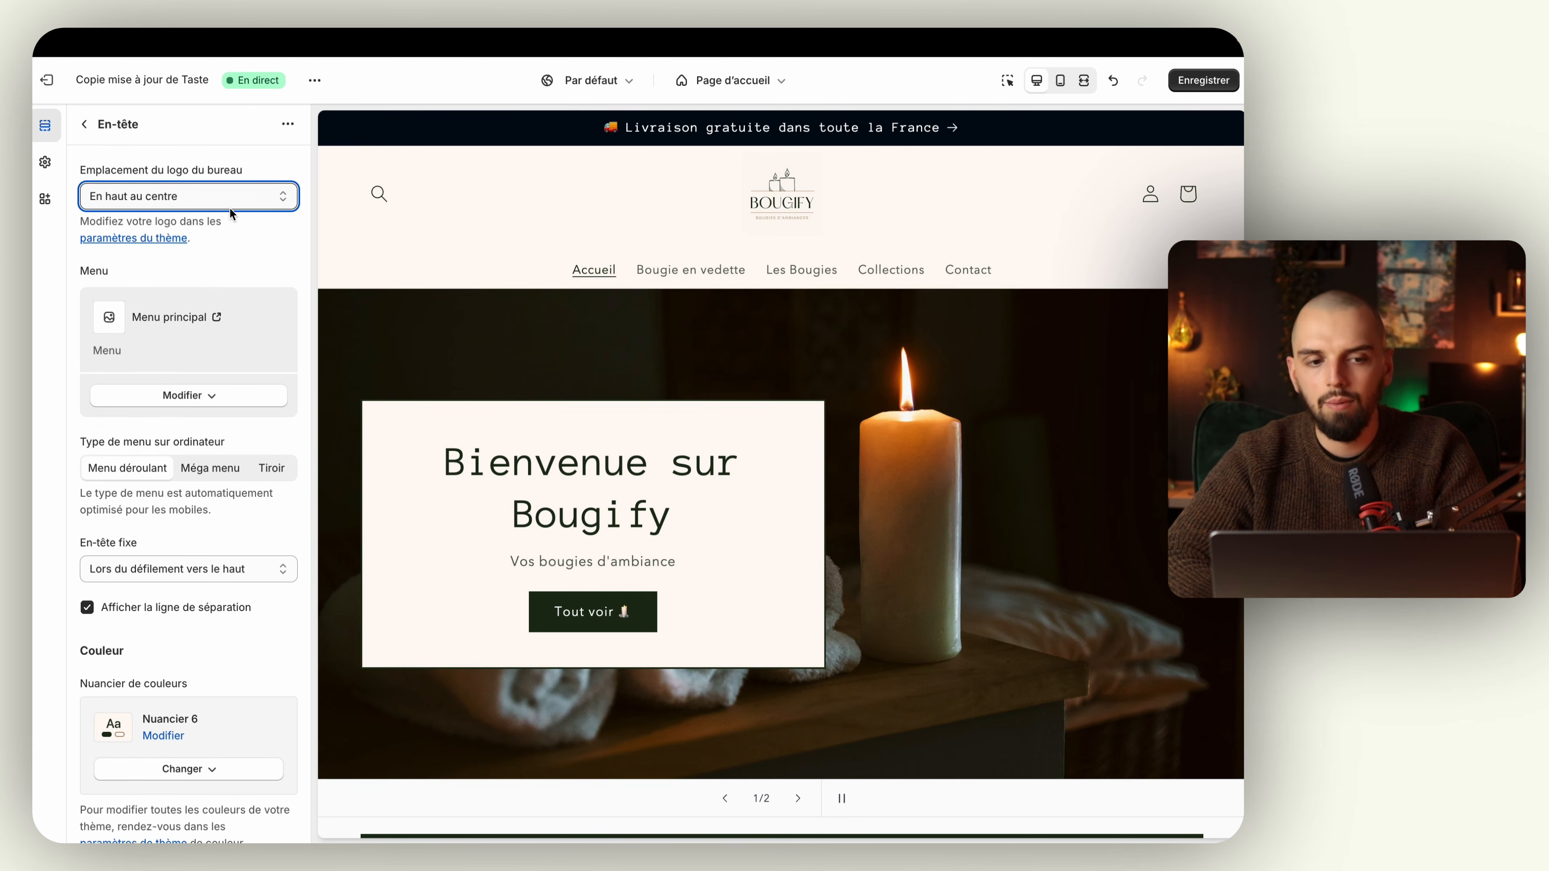
click(207, 200)
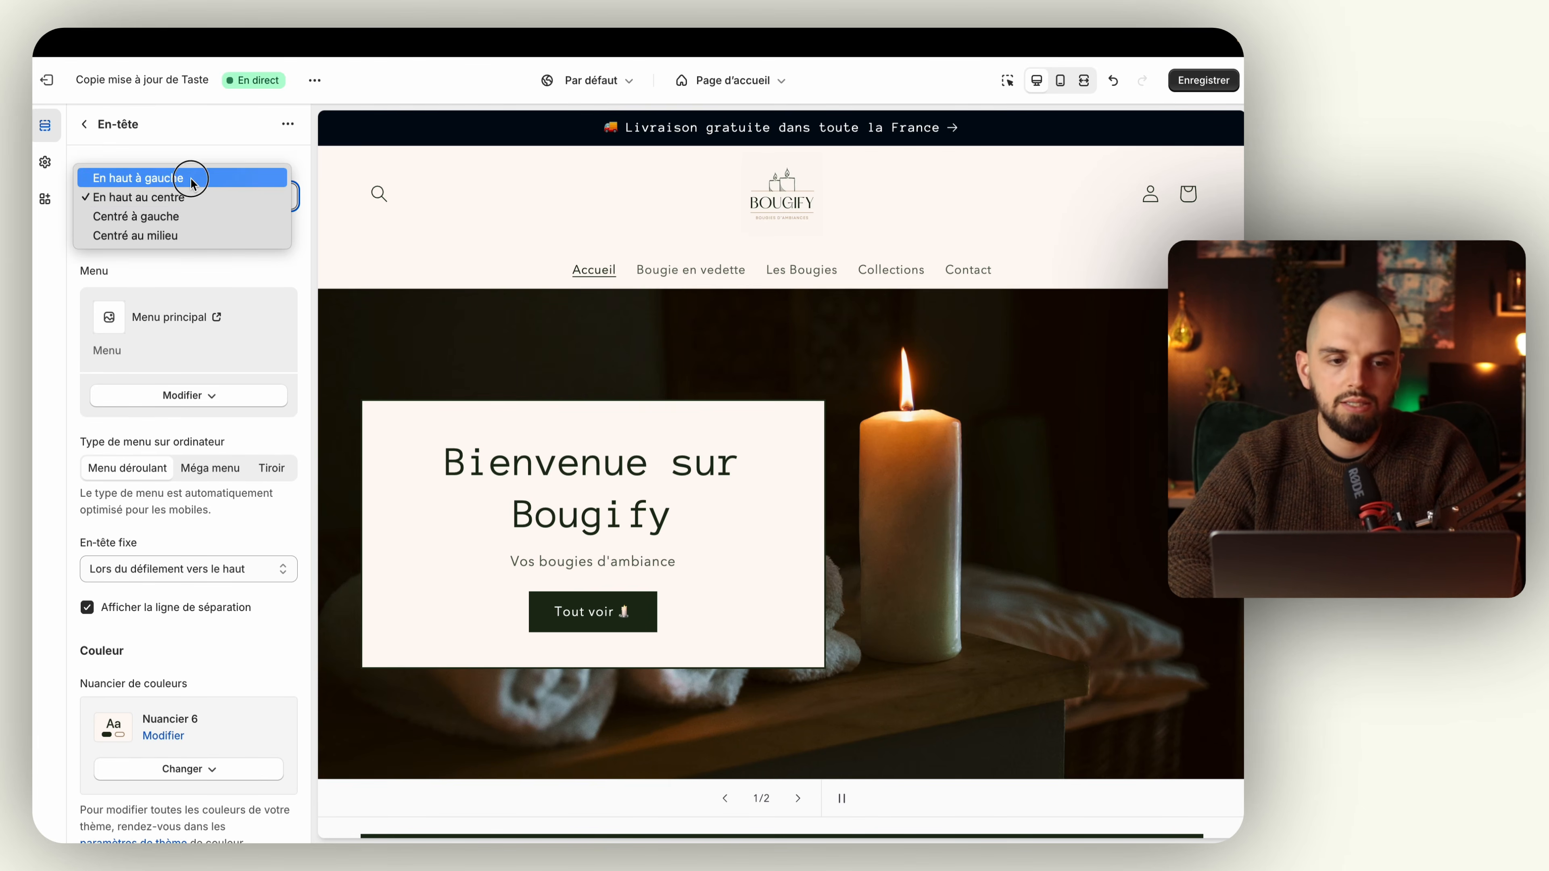
click(190, 177)
click(189, 194)
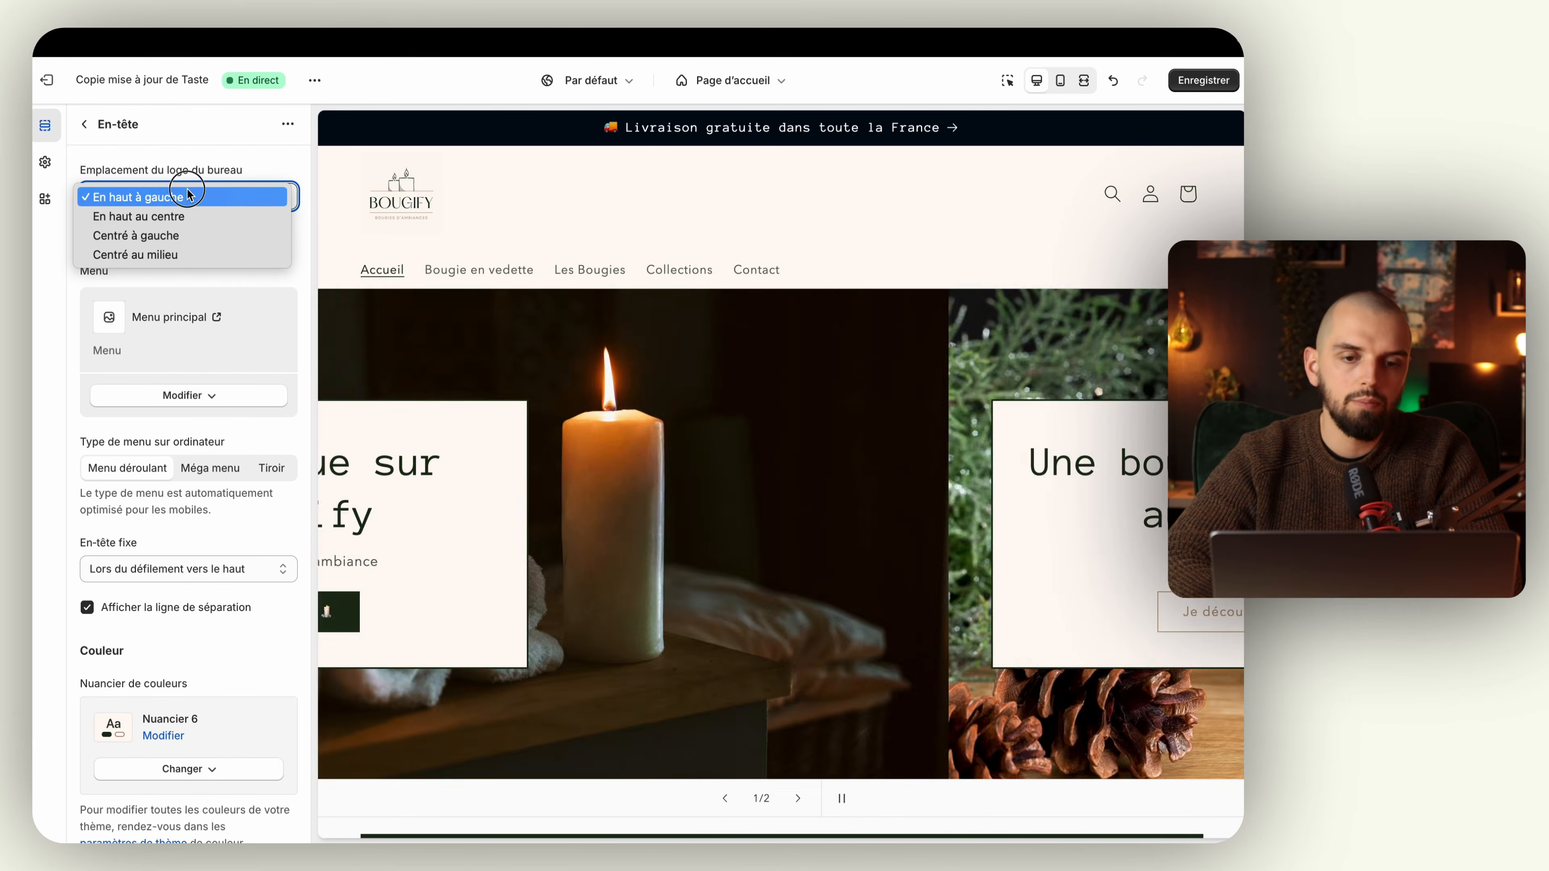
click(182, 253)
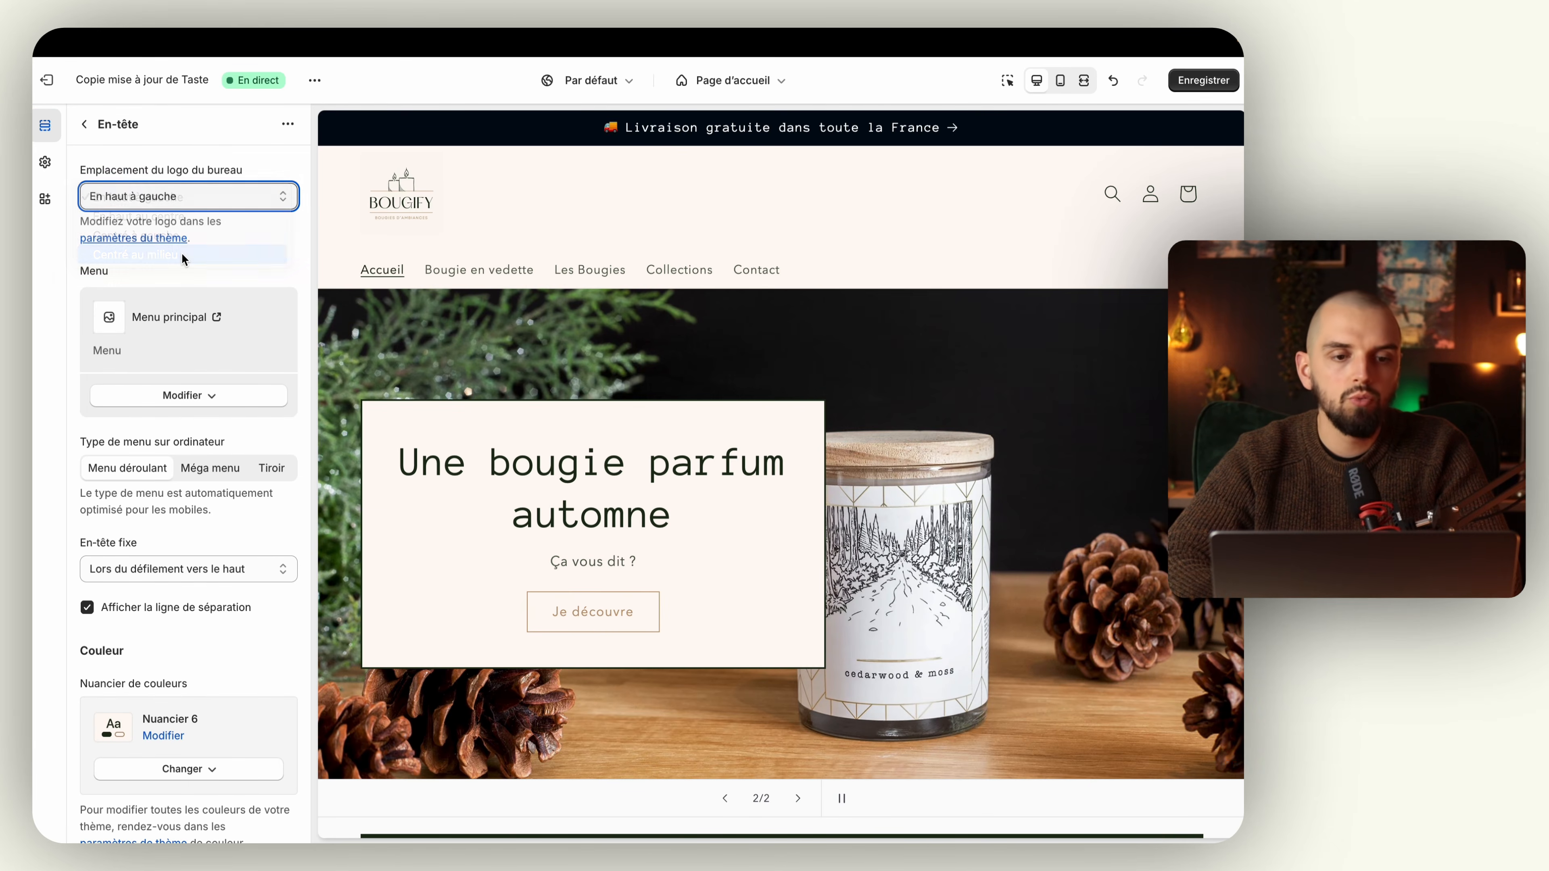
Step: Set the header's desktop logo position to Centré à gauche and save the theme
click(210, 196)
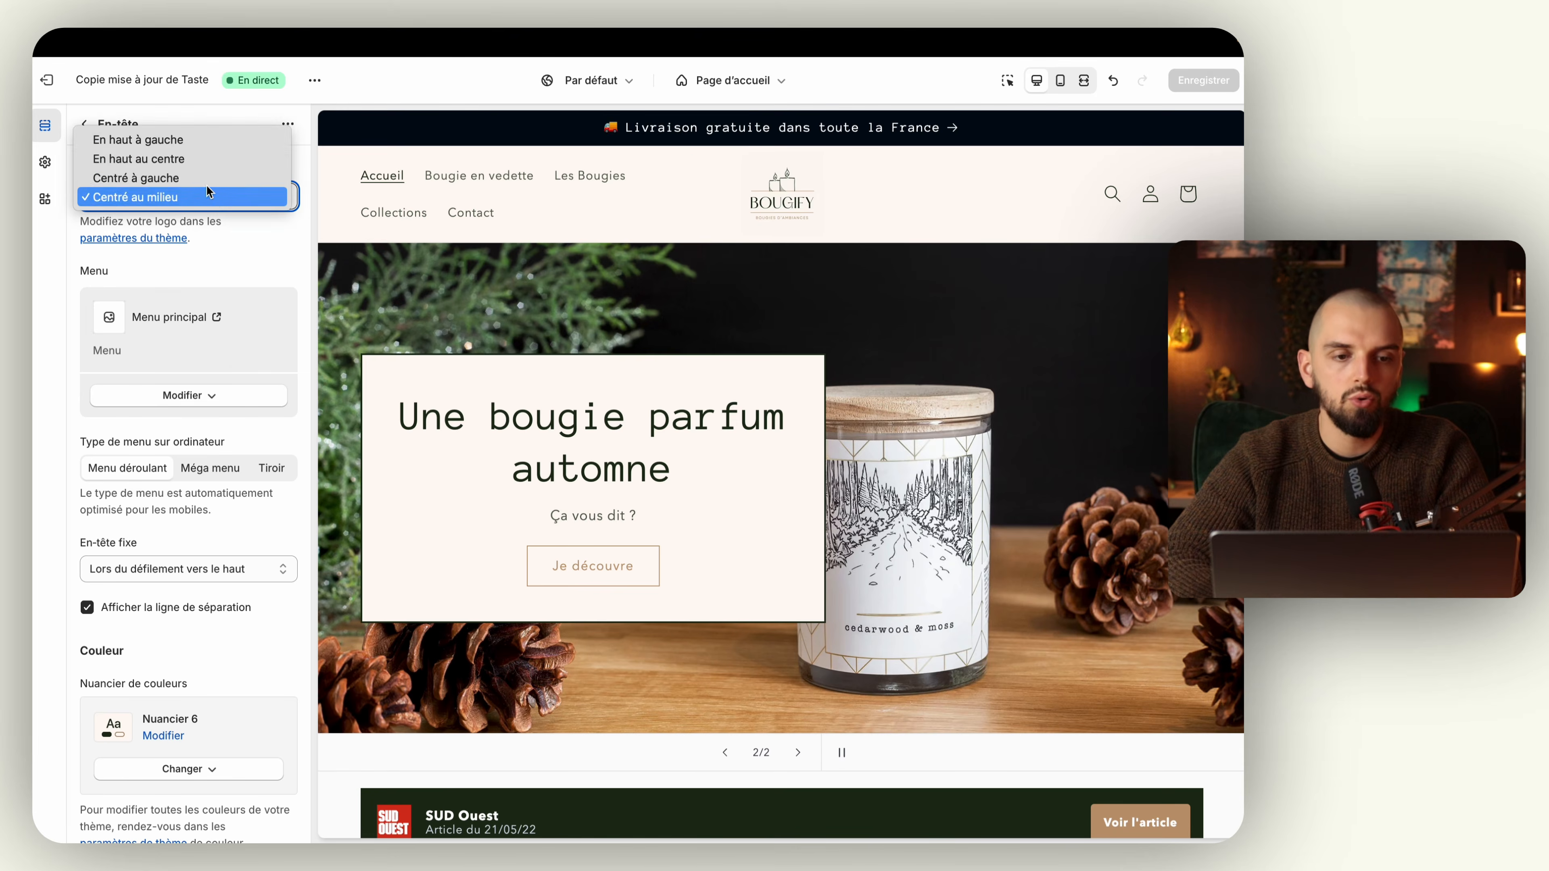
click(203, 178)
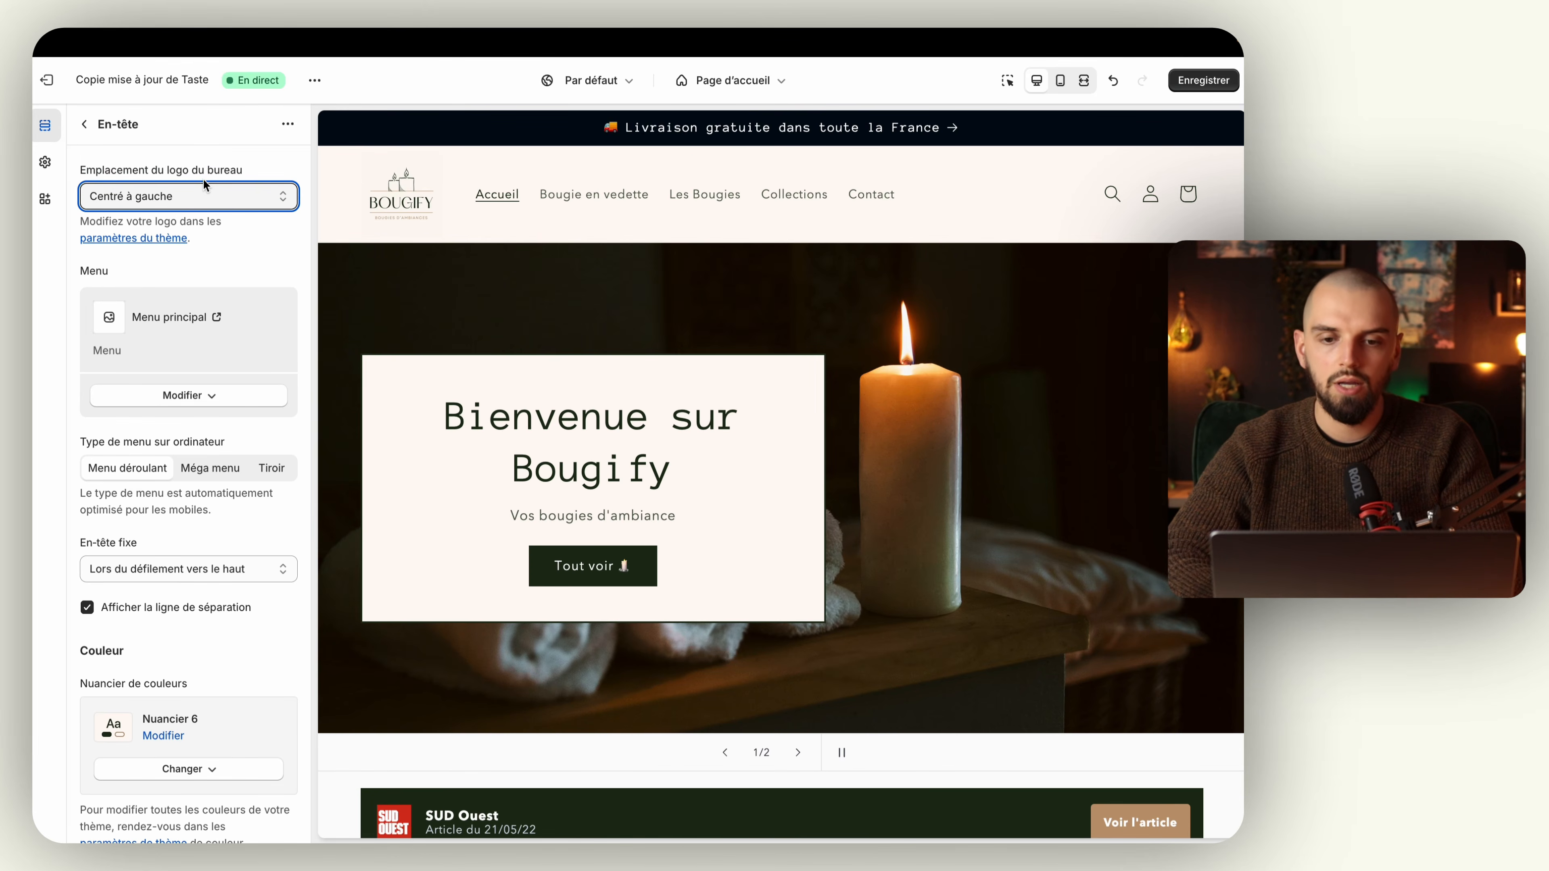
click(1190, 82)
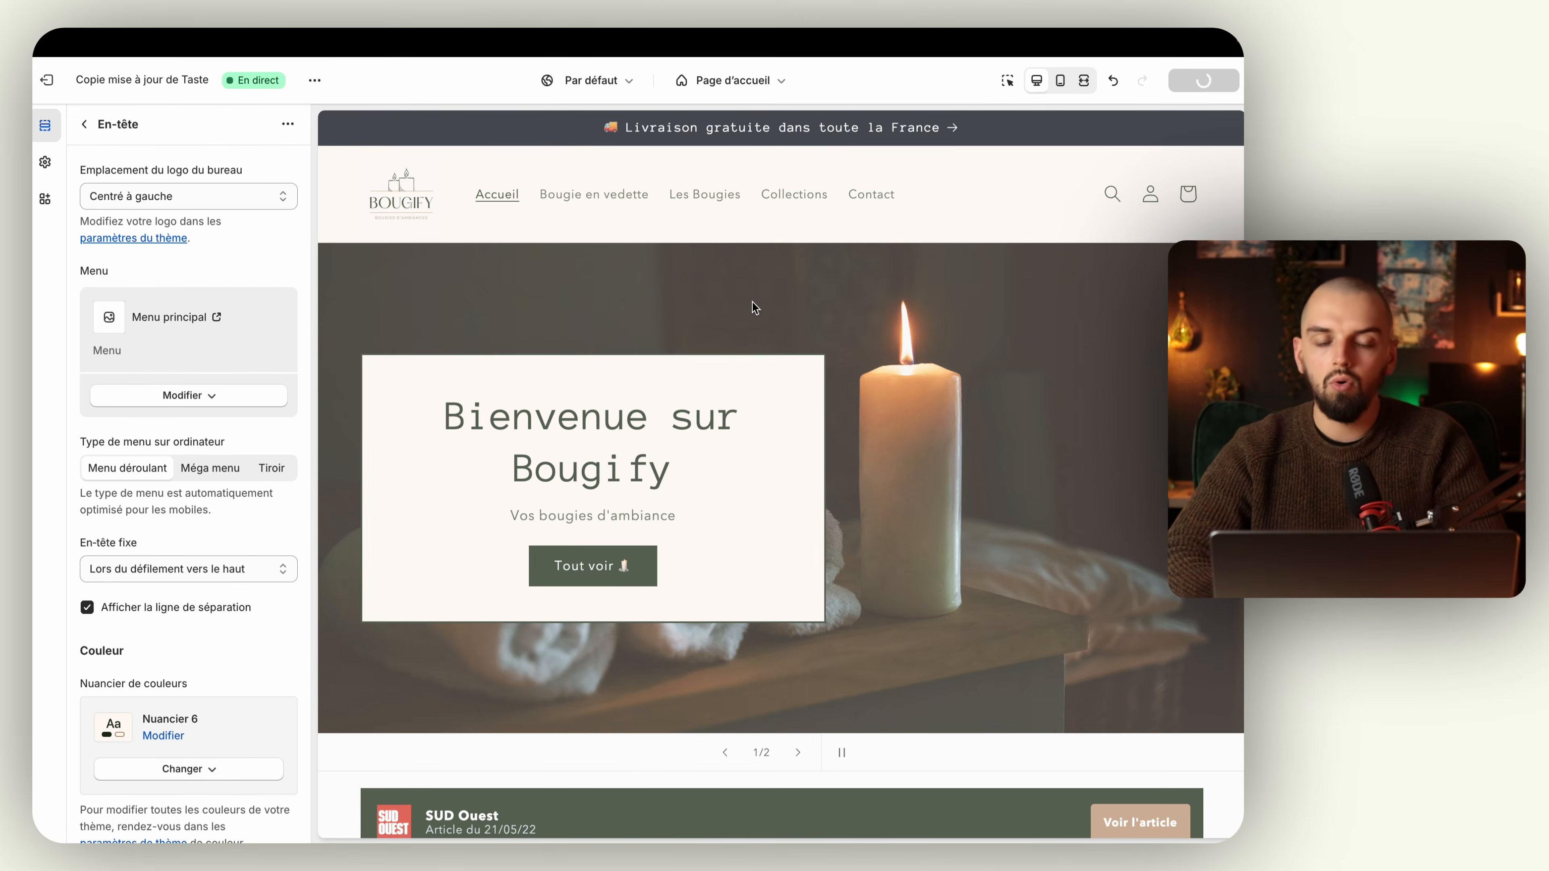